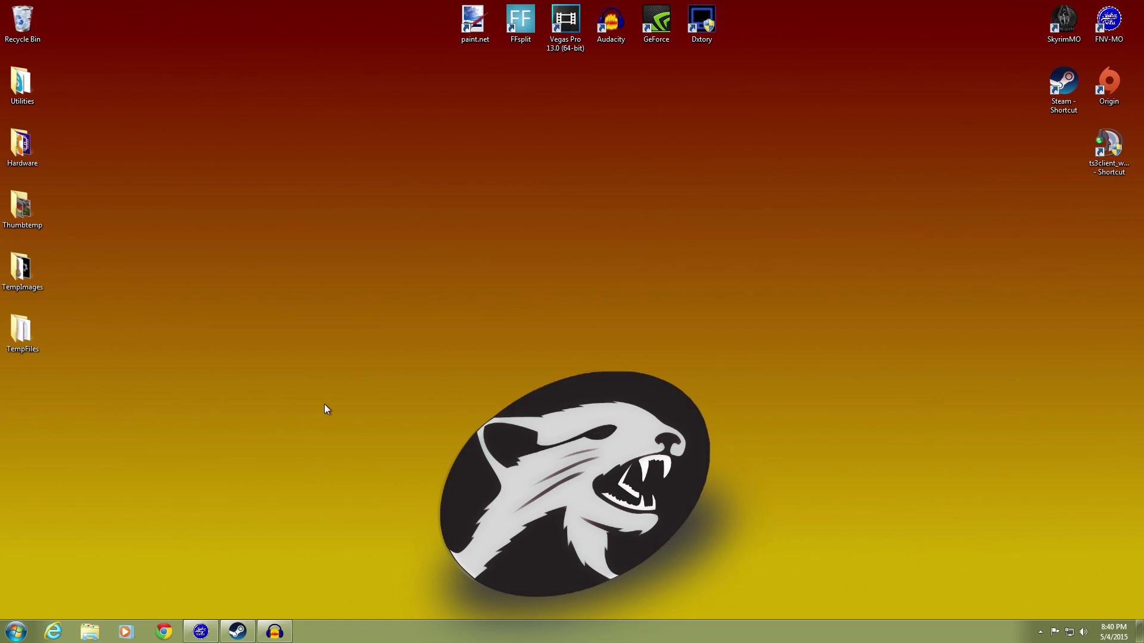
# Bring up New Vegas Mod Organizer and review the installed mods of the Dirty Weasel profile.
pyautogui.click(201, 630)
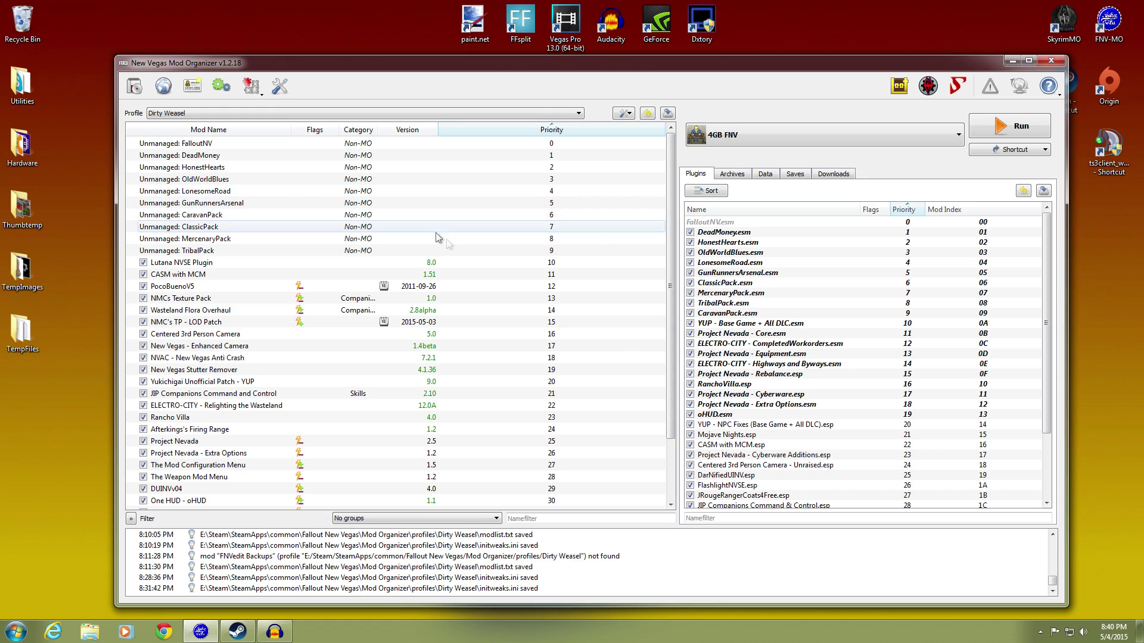
pyautogui.moveTo(671, 191); pyautogui.dragTo(228, 142)
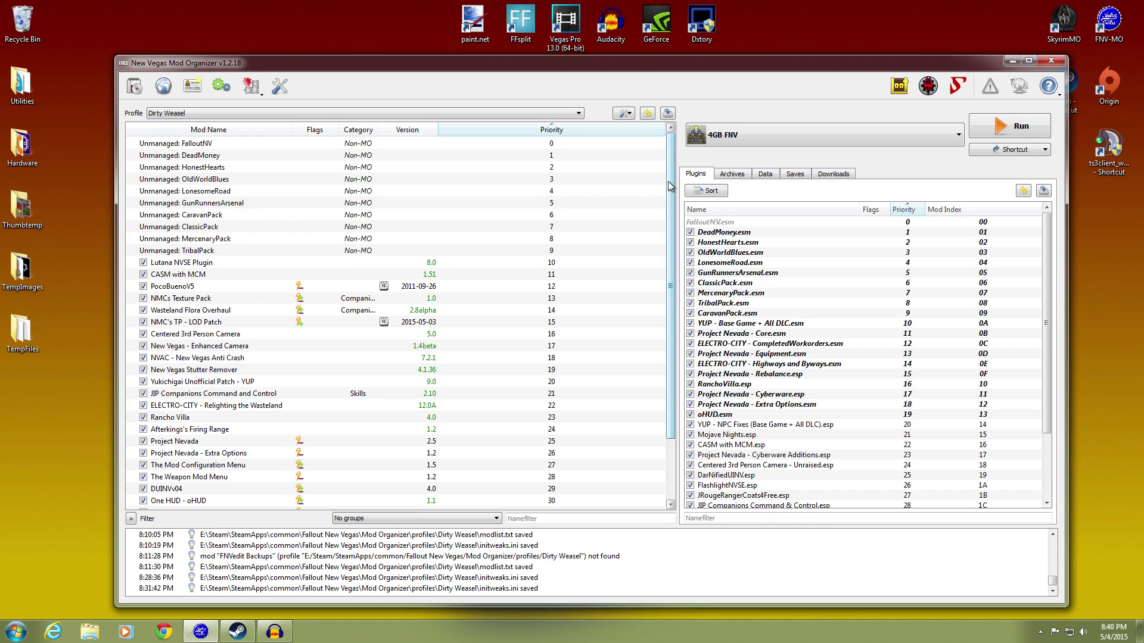
pyautogui.moveTo(671, 192); pyautogui.dragTo(672, 212)
pyautogui.scroll(-1, 238, 370)
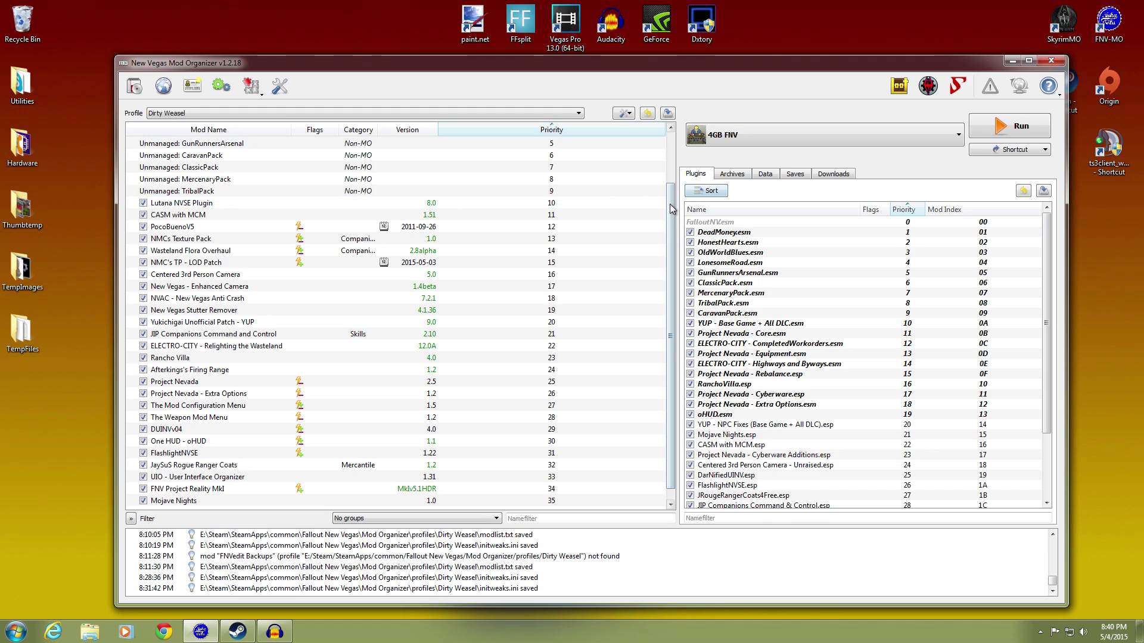
pyautogui.moveTo(671, 203); pyautogui.dragTo(675, 140)
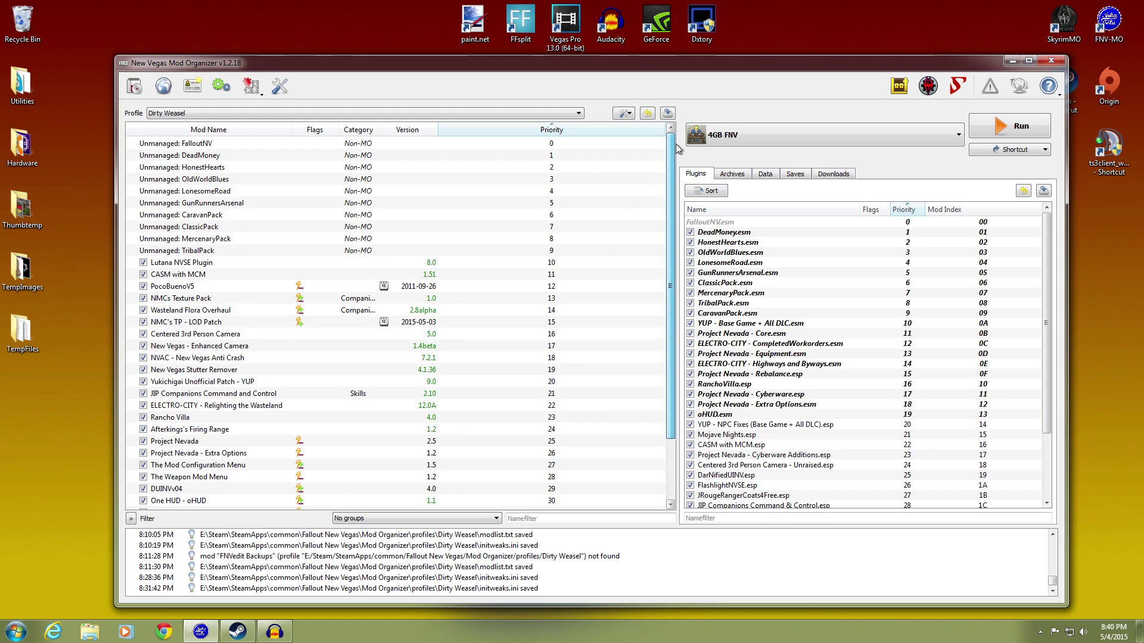
# Run LOOT from Mod Organizer, calculate the plugin load order, and cancel applying it to get the report.
pyautogui.click(900, 89)
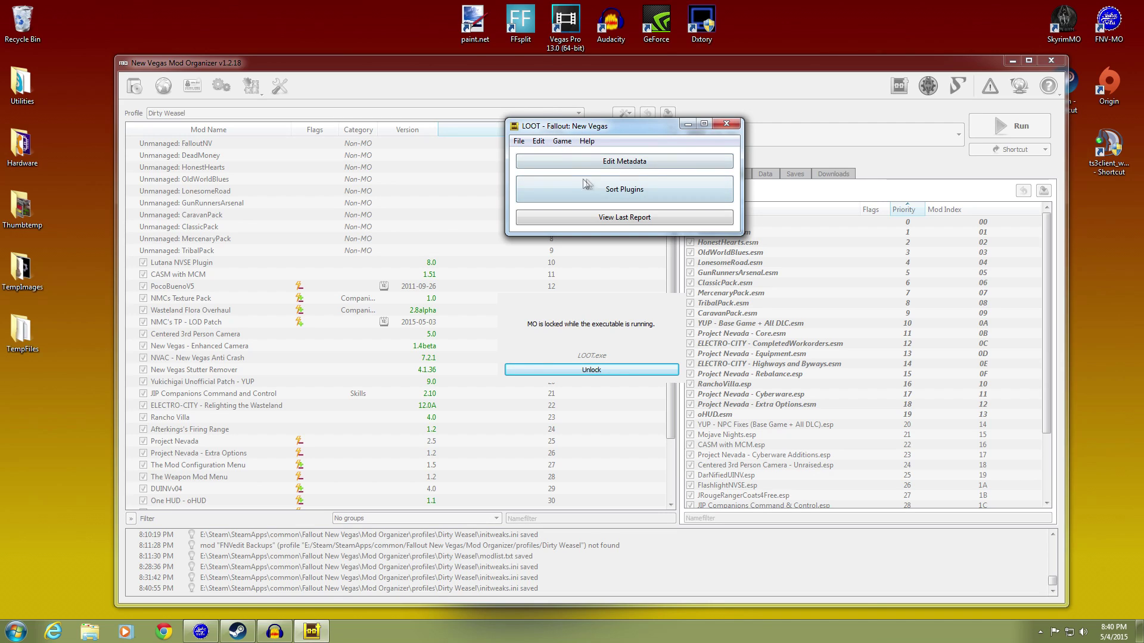
pyautogui.click(607, 187)
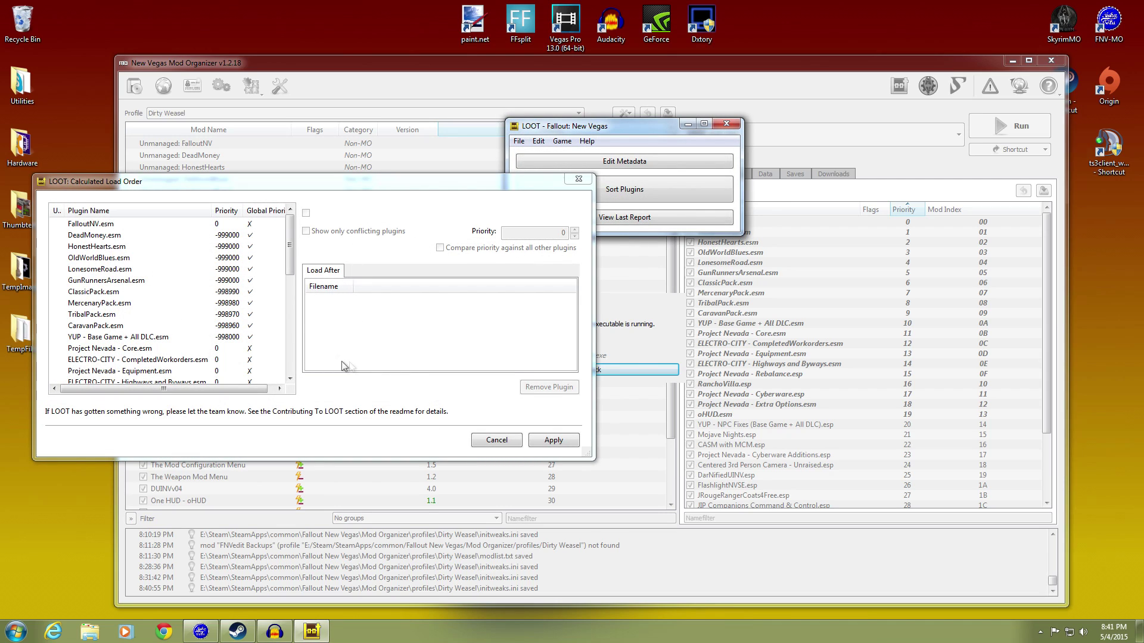
pyautogui.click(488, 440)
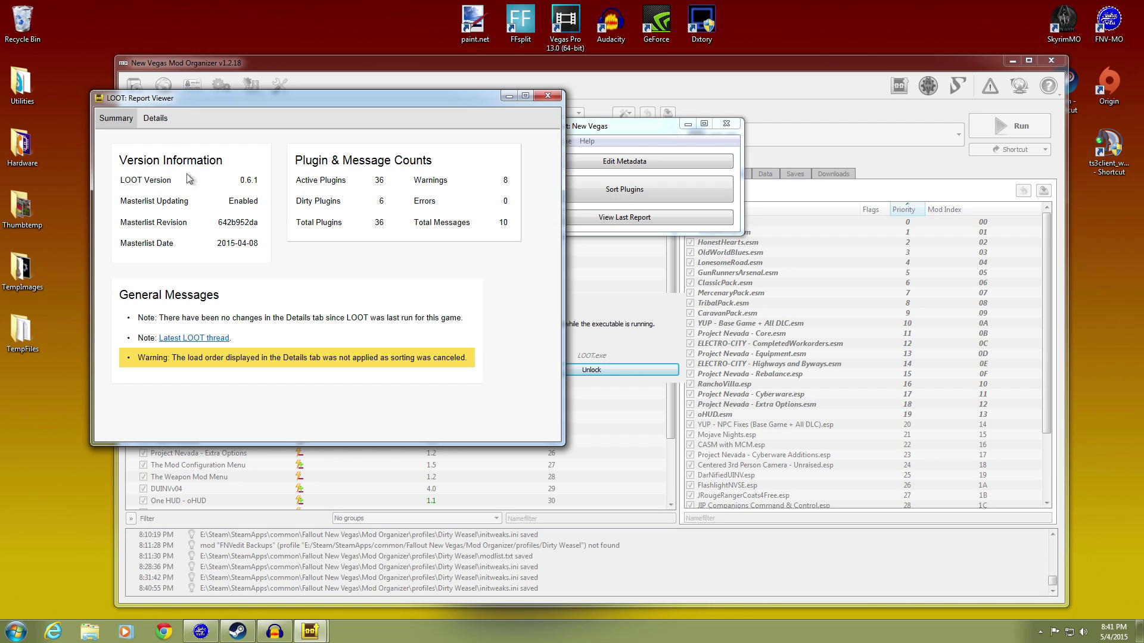
# Examine the detailed LOOT report for plugins with ITM and UDR cleaning warnings, and close the report and LOOT.
pyautogui.click(158, 122)
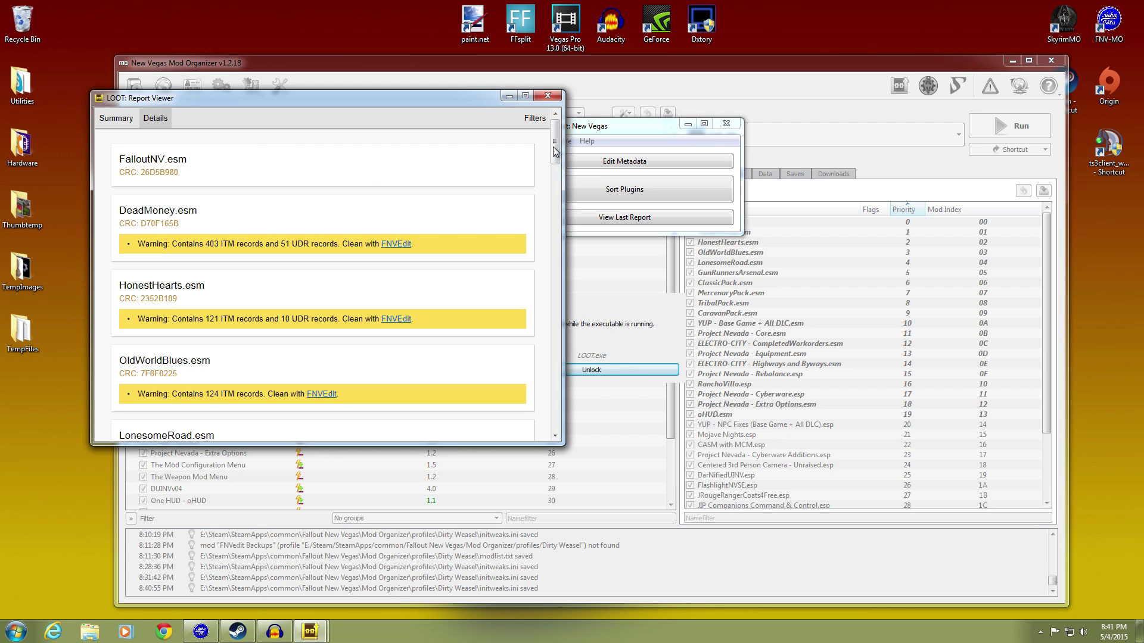
pyautogui.moveTo(556, 145); pyautogui.dragTo(556, 143)
pyautogui.scroll(-1, 554, 146)
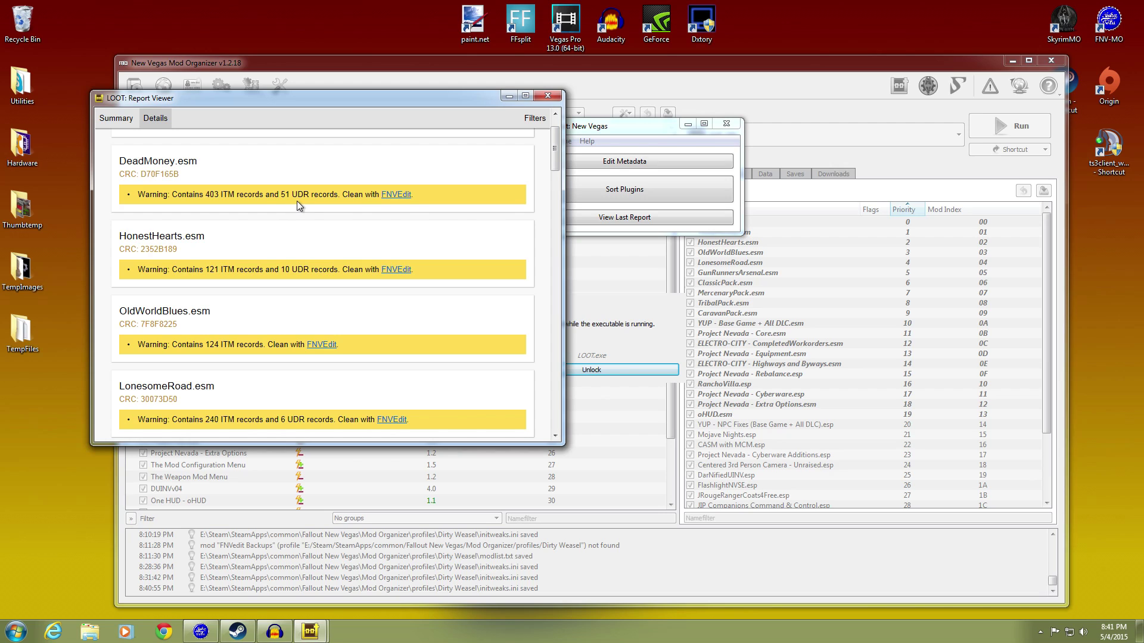
pyautogui.scroll(-1, 558, 160)
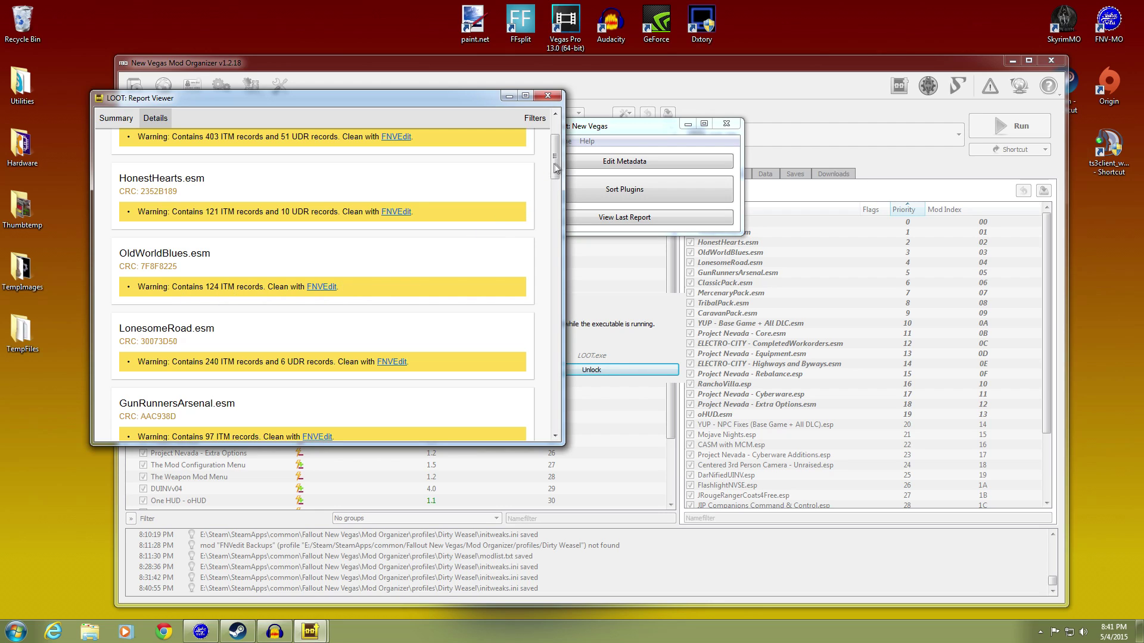
pyautogui.moveTo(554, 167); pyautogui.dragTo(554, 238)
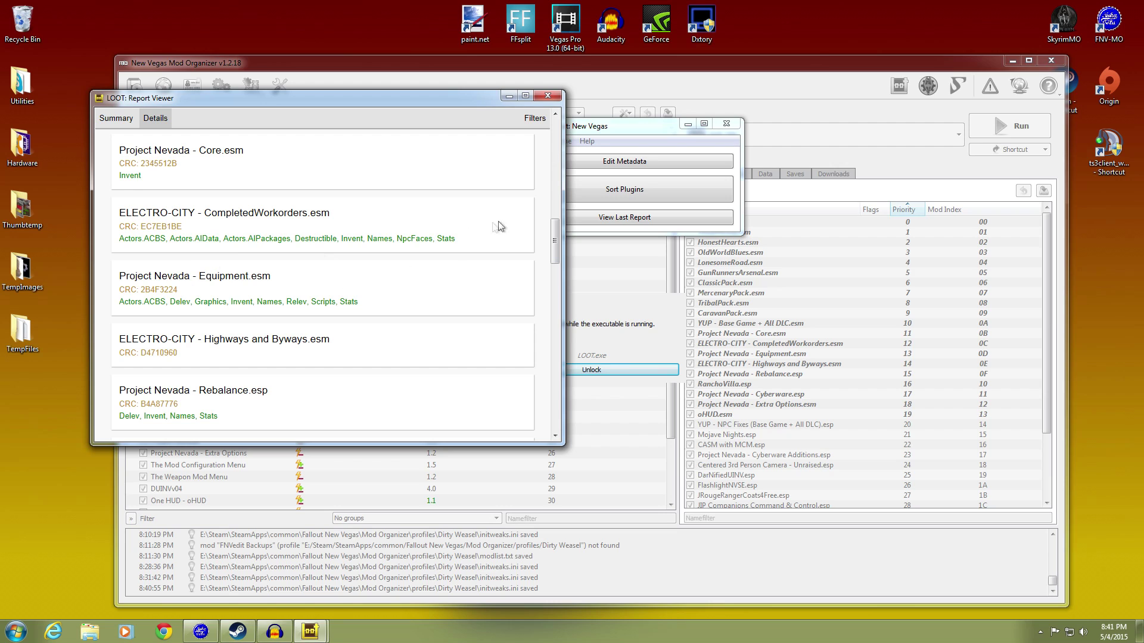
pyautogui.moveTo(551, 231); pyautogui.dragTo(557, 364)
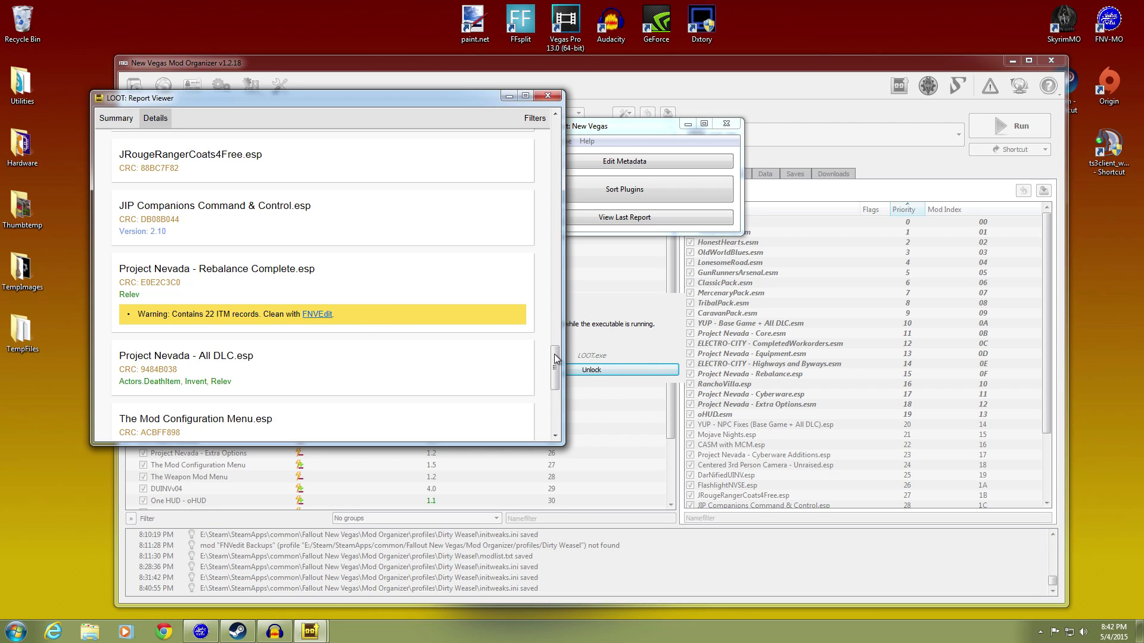
pyautogui.moveTo(554, 358); pyautogui.dragTo(557, 394)
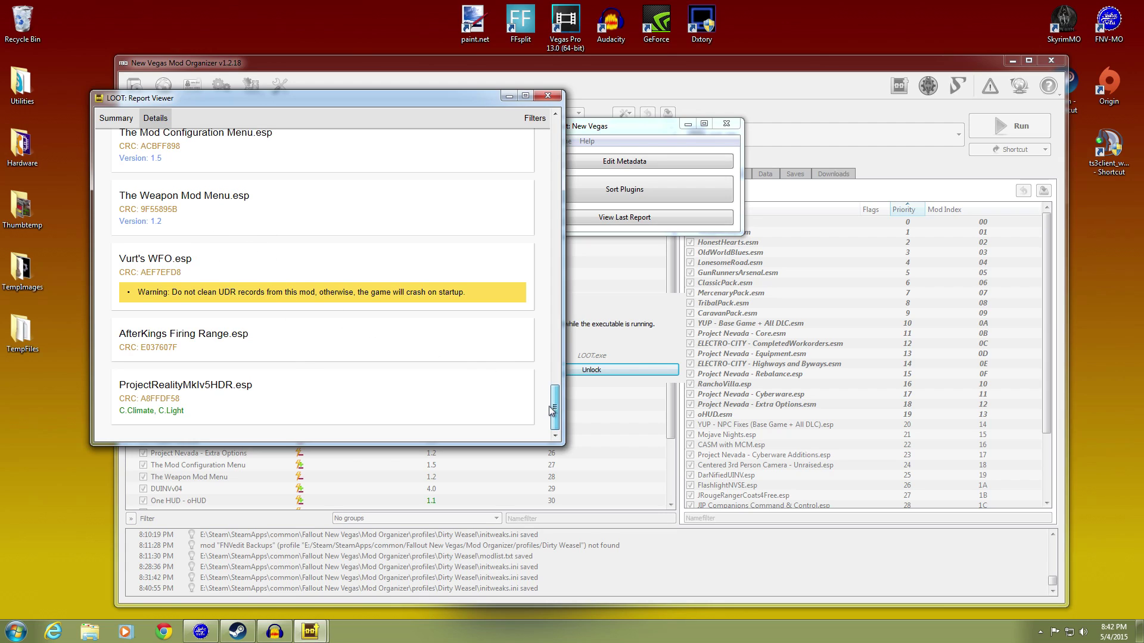
pyautogui.scroll(1, 555, 403)
pyautogui.moveTo(556, 401); pyautogui.dragTo(555, 405)
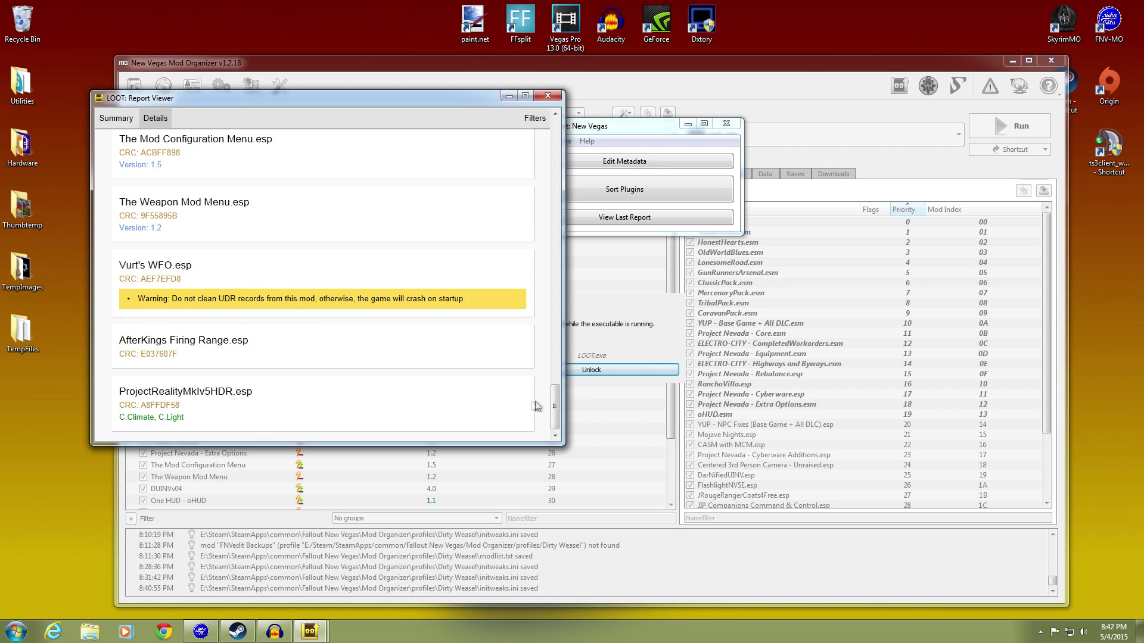
pyautogui.moveTo(555, 405); pyautogui.dragTo(556, 141)
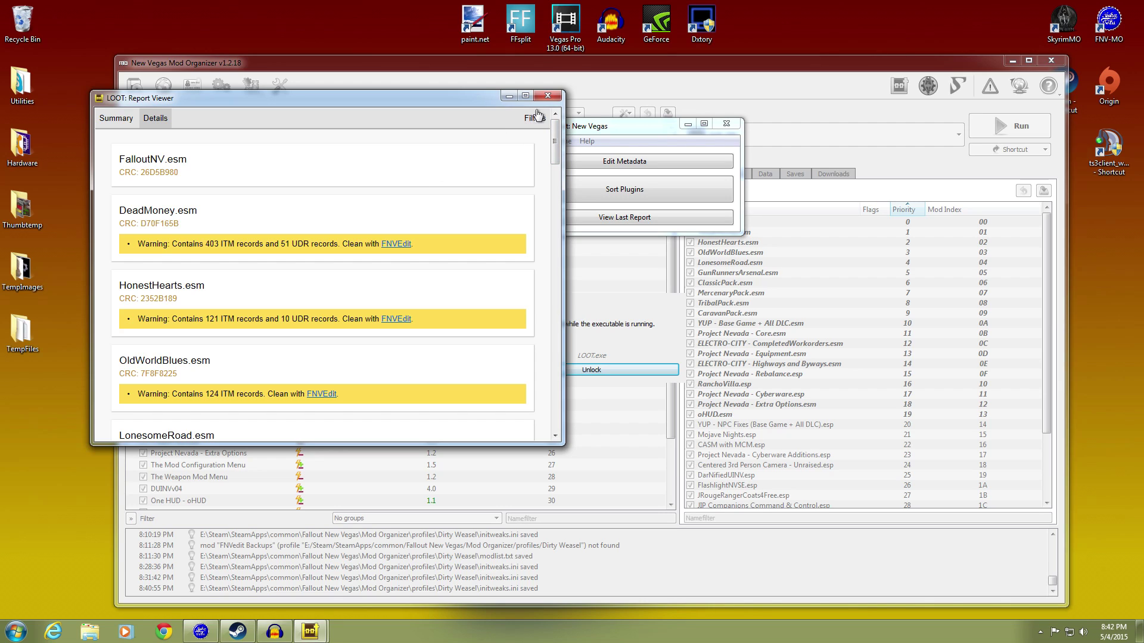
pyautogui.click(547, 99)
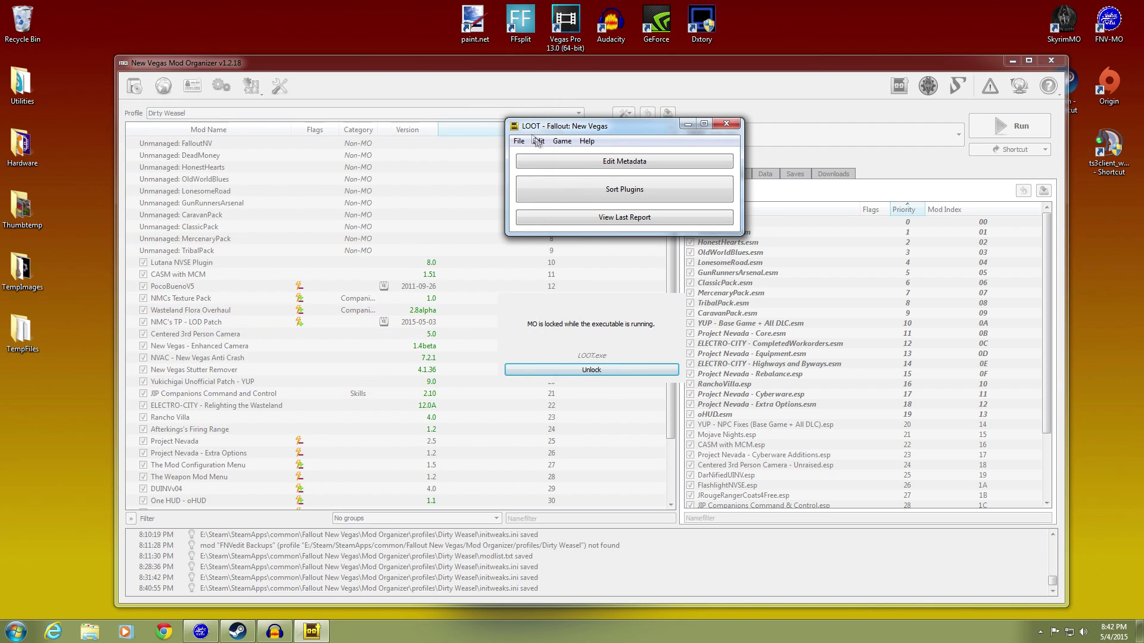
pyautogui.click(726, 123)
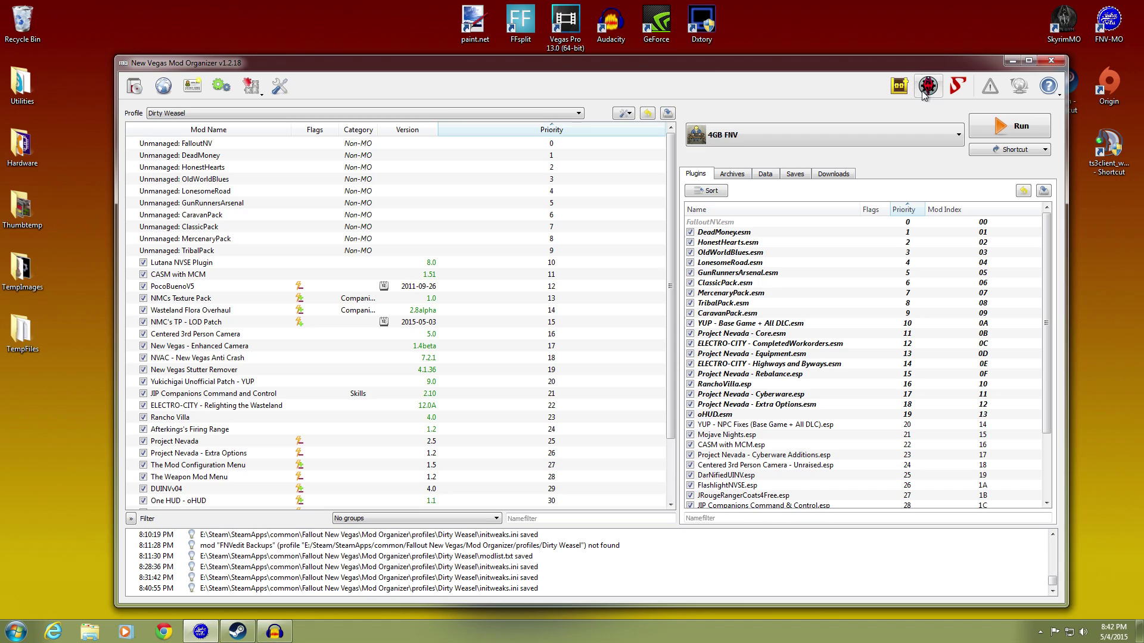
# Choose FNVedit as the Mod Organizer executable and run it.
pyautogui.click(959, 140)
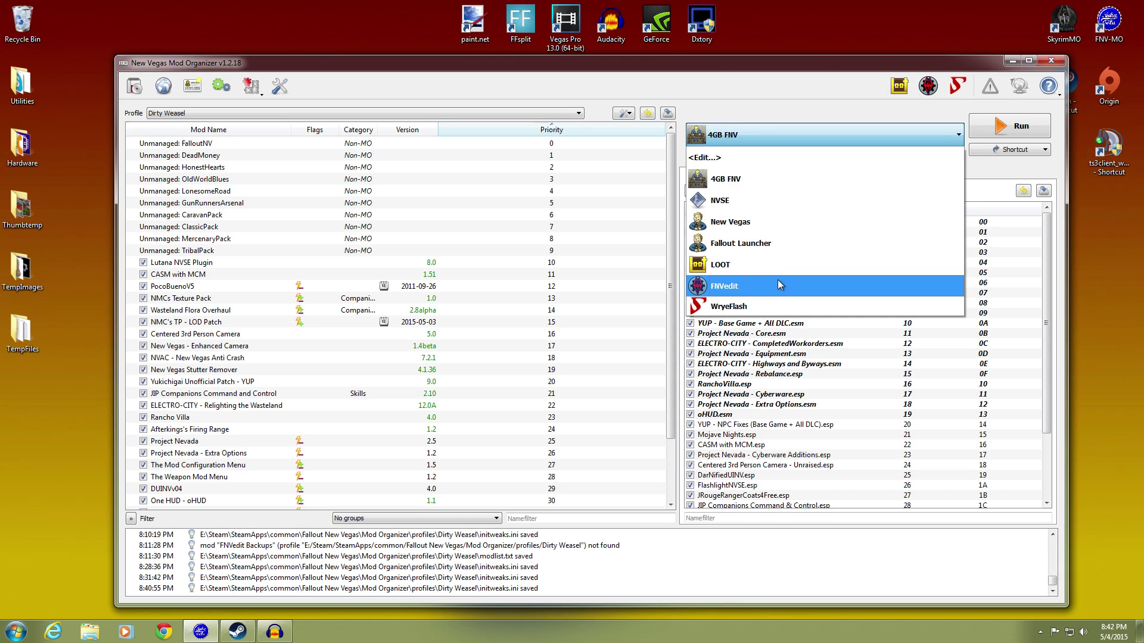
pyautogui.click(777, 285)
pyautogui.click(993, 128)
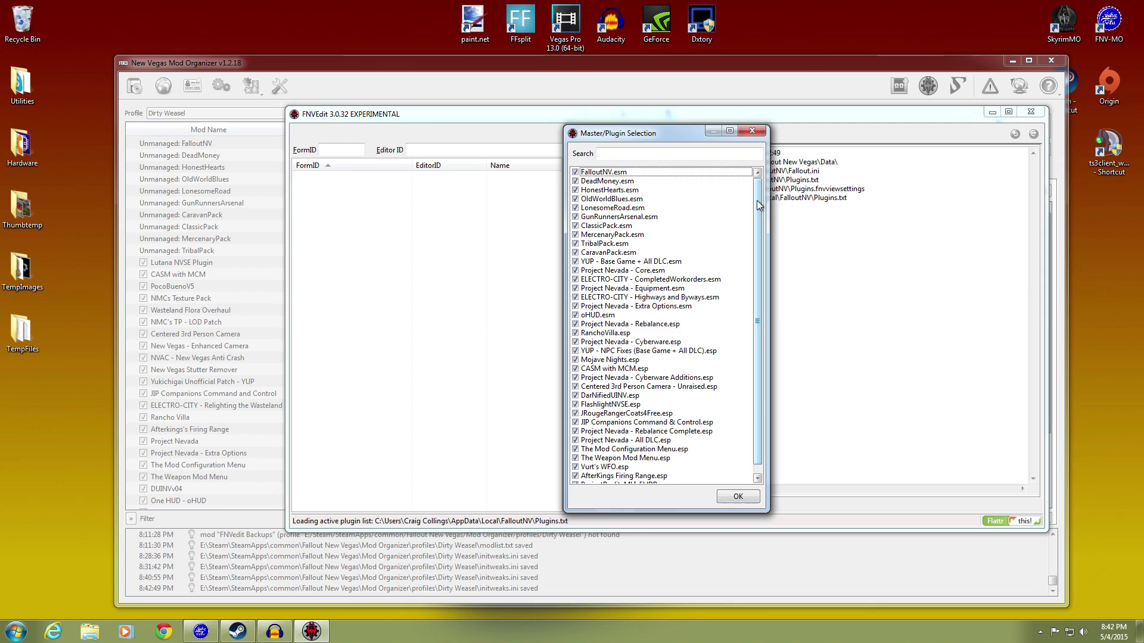
# Deselect all plugins in the Master/Plugin Selection and load only DeadMoney.esm.
pyautogui.scroll(-1, 765, 237)
pyautogui.scroll(1, 764, 235)
pyautogui.scroll(-1, 756, 242)
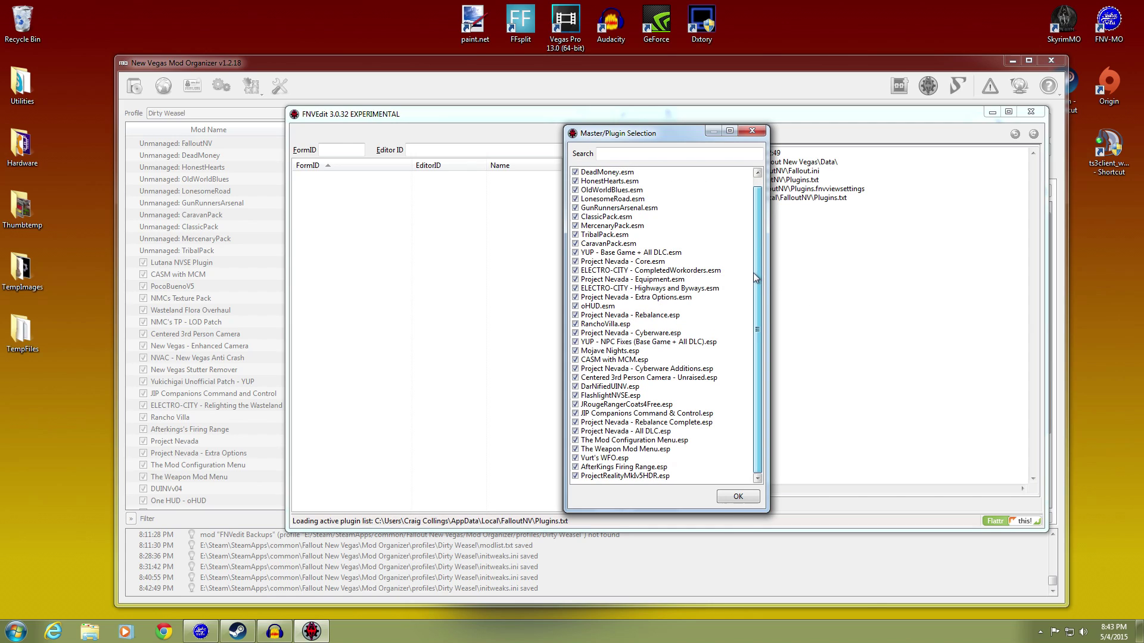
pyautogui.rightClick(696, 216)
pyautogui.click(715, 232)
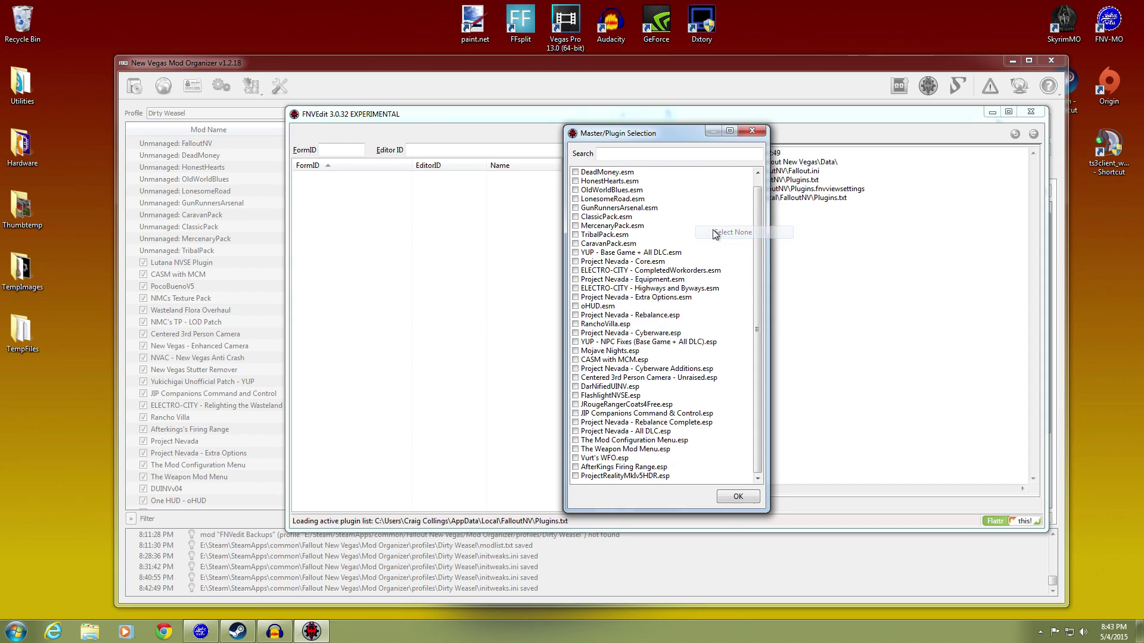
pyautogui.moveTo(756, 242); pyautogui.dragTo(756, 224)
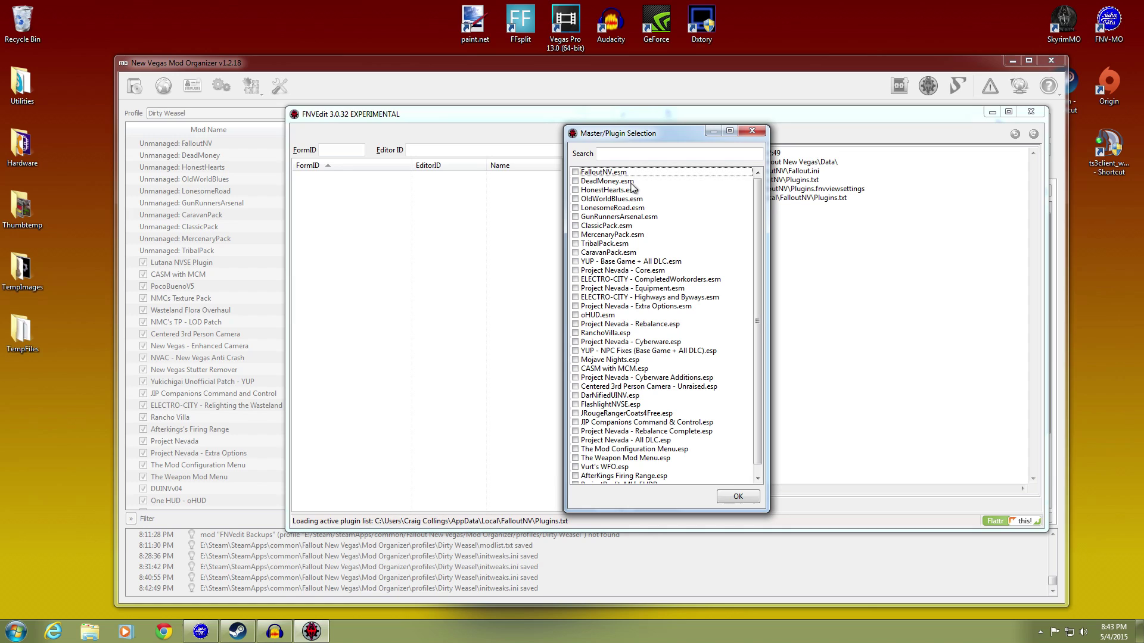
pyautogui.doubleClick(611, 174)
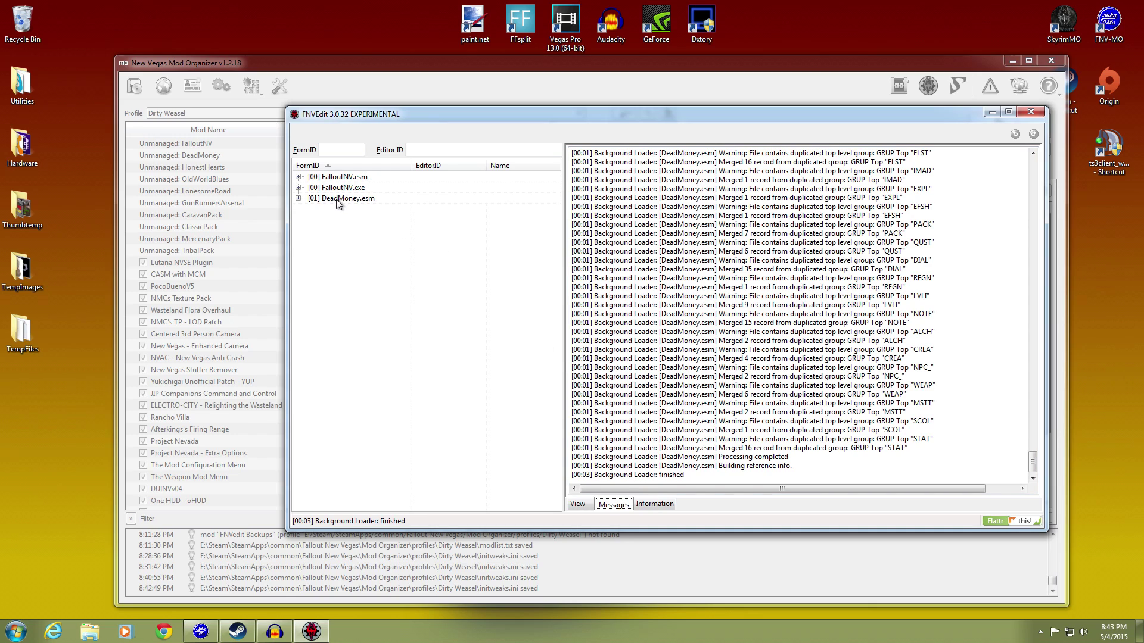
# Look over the record groups of DeadMoney.esm and apply the filter for cleaning.
pyautogui.click(298, 198)
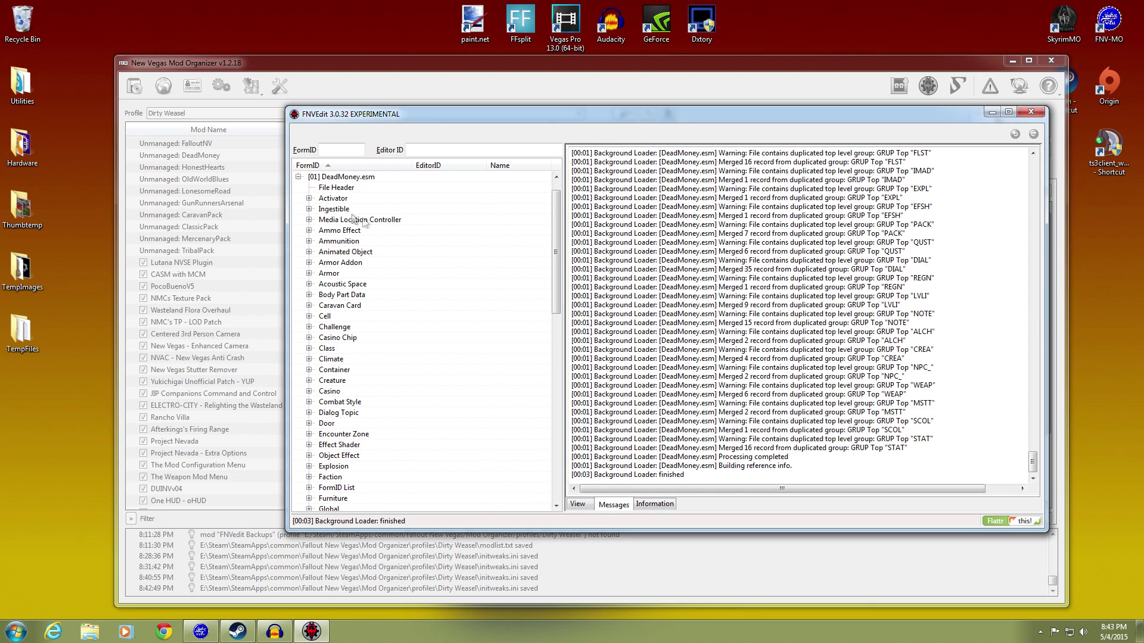
pyautogui.click(298, 177)
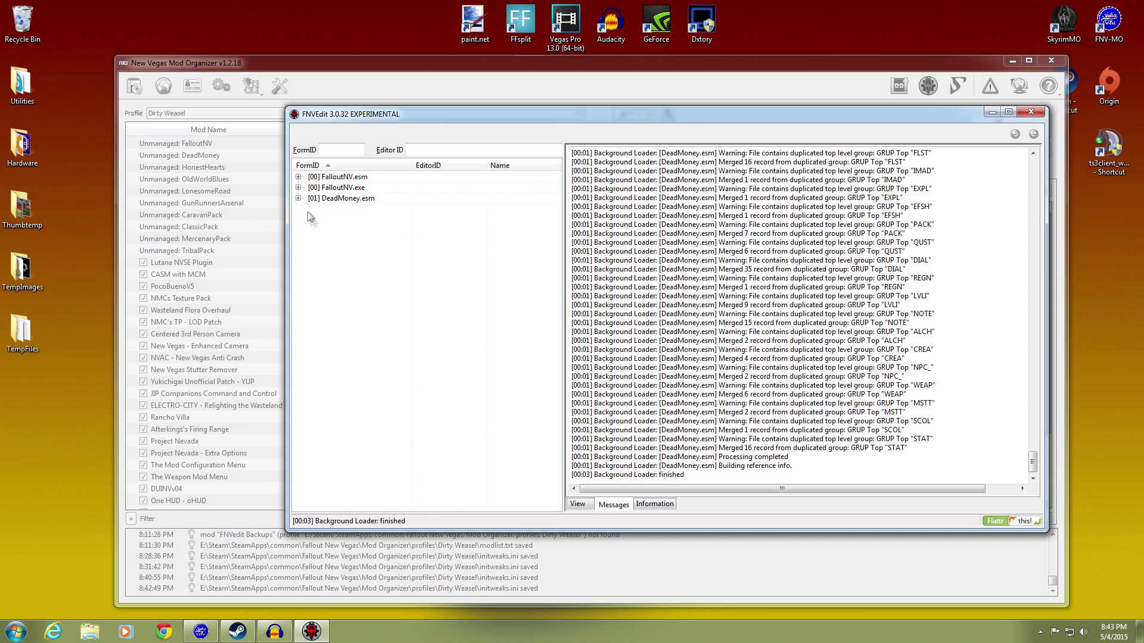
pyautogui.rightClick(348, 201)
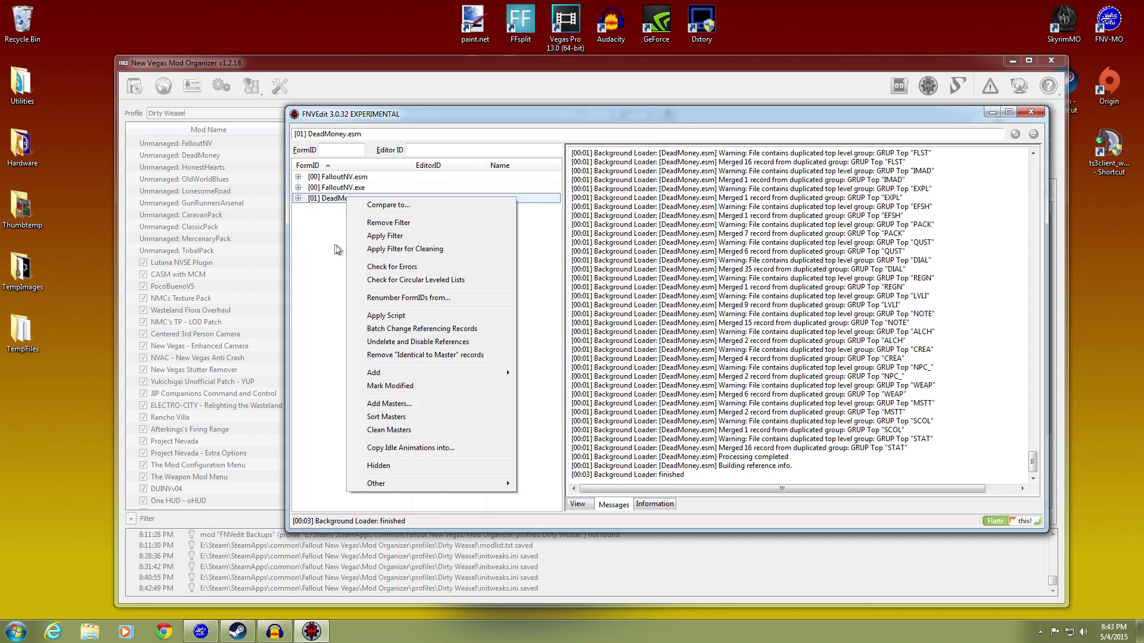
pyautogui.click(369, 249)
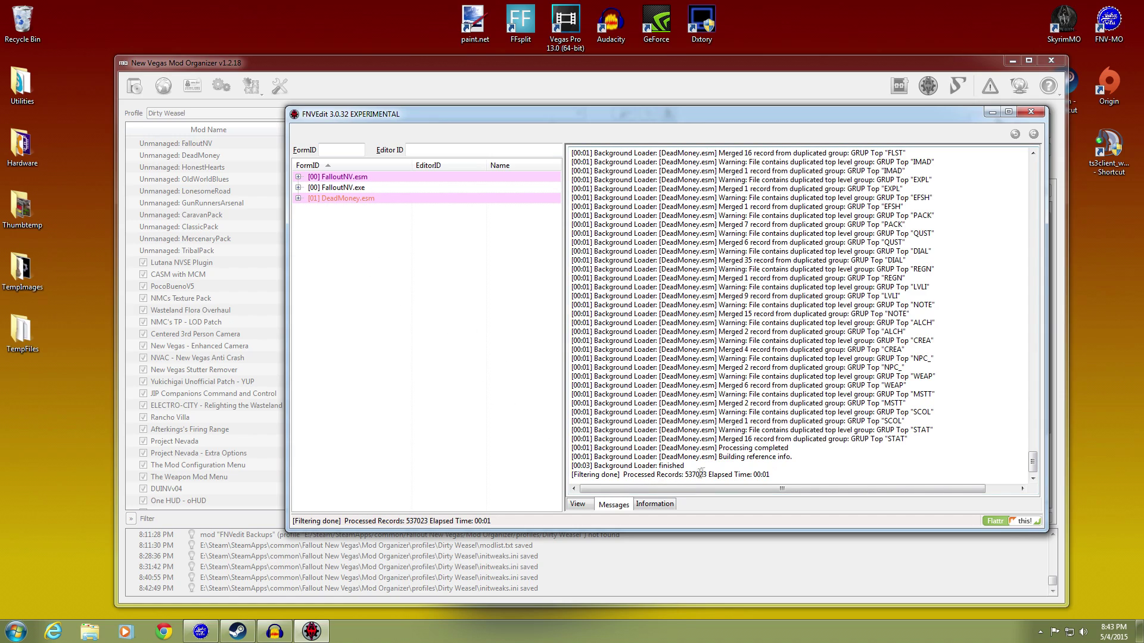
# Remove the "Identical to Master" records from DeadMoney.esm, approving the module edit, and undelete and disable its references.
pyautogui.rightClick(340, 198)
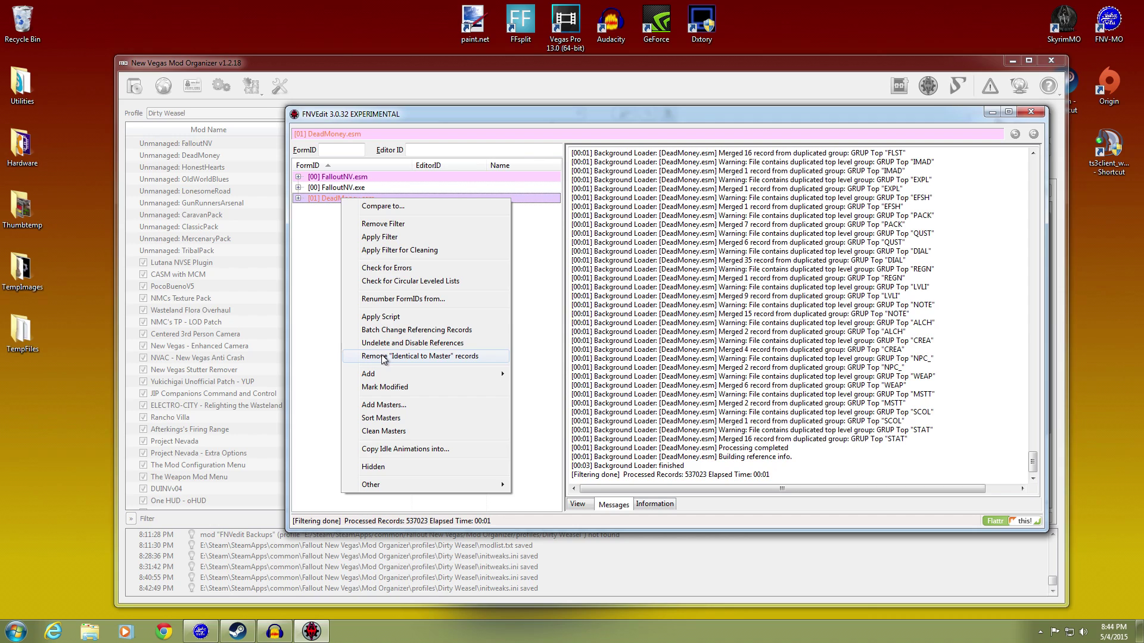
pyautogui.click(383, 357)
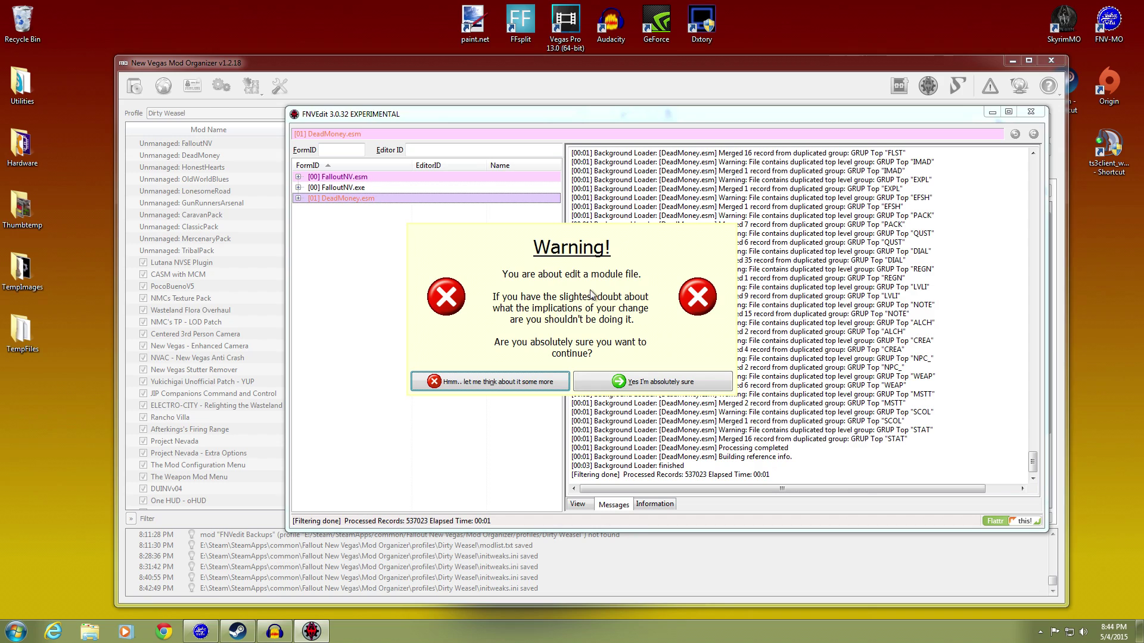
pyautogui.click(641, 385)
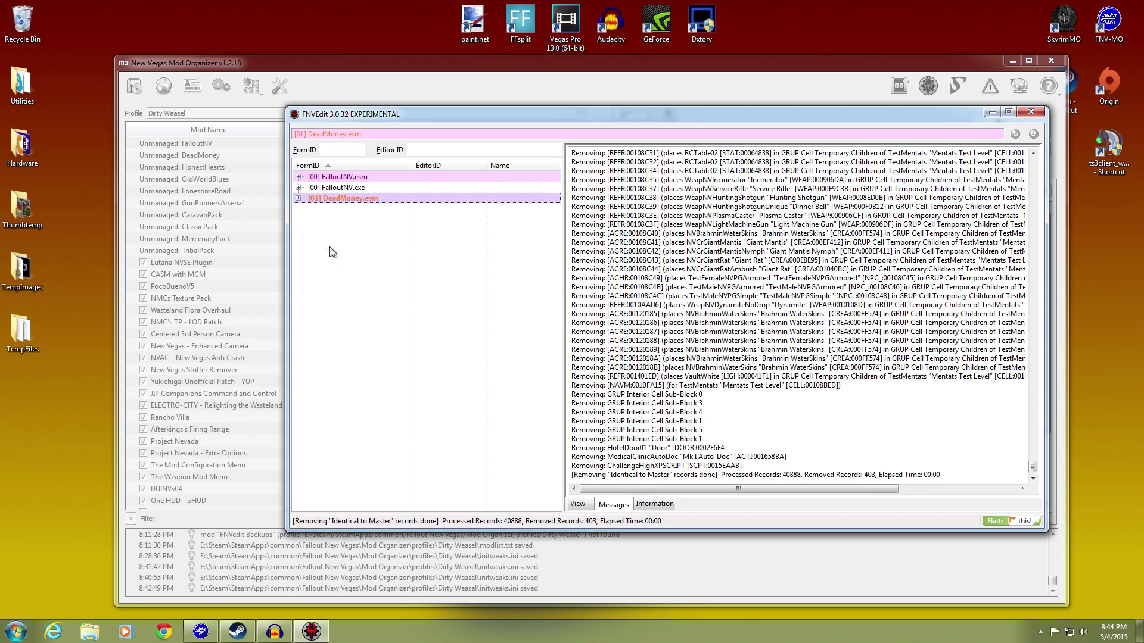
pyautogui.rightClick(338, 202)
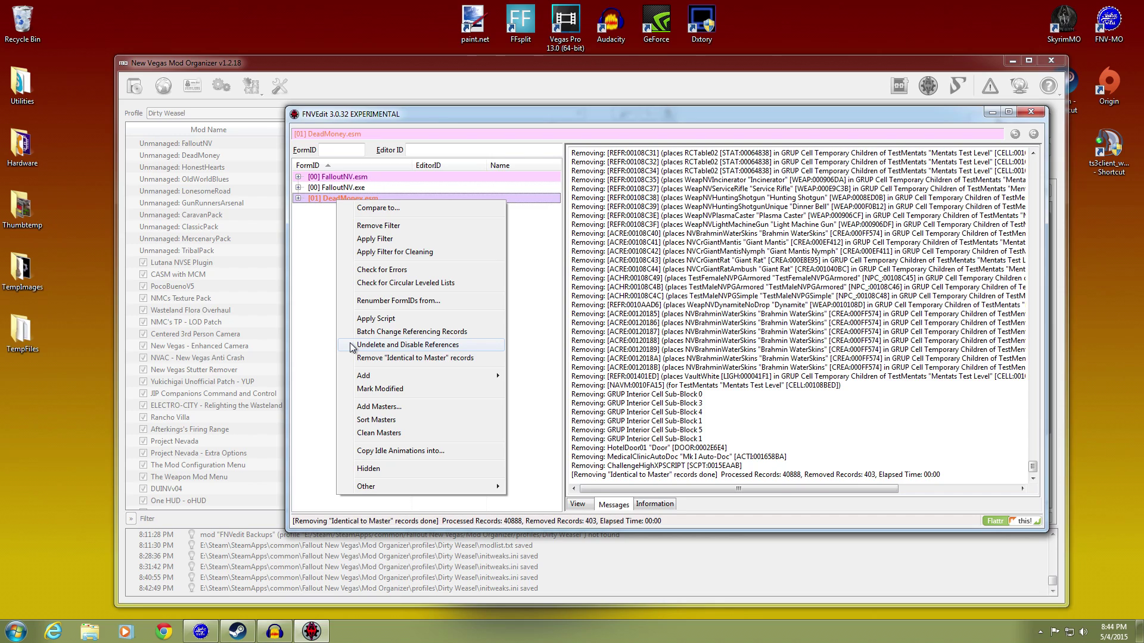
pyautogui.click(391, 346)
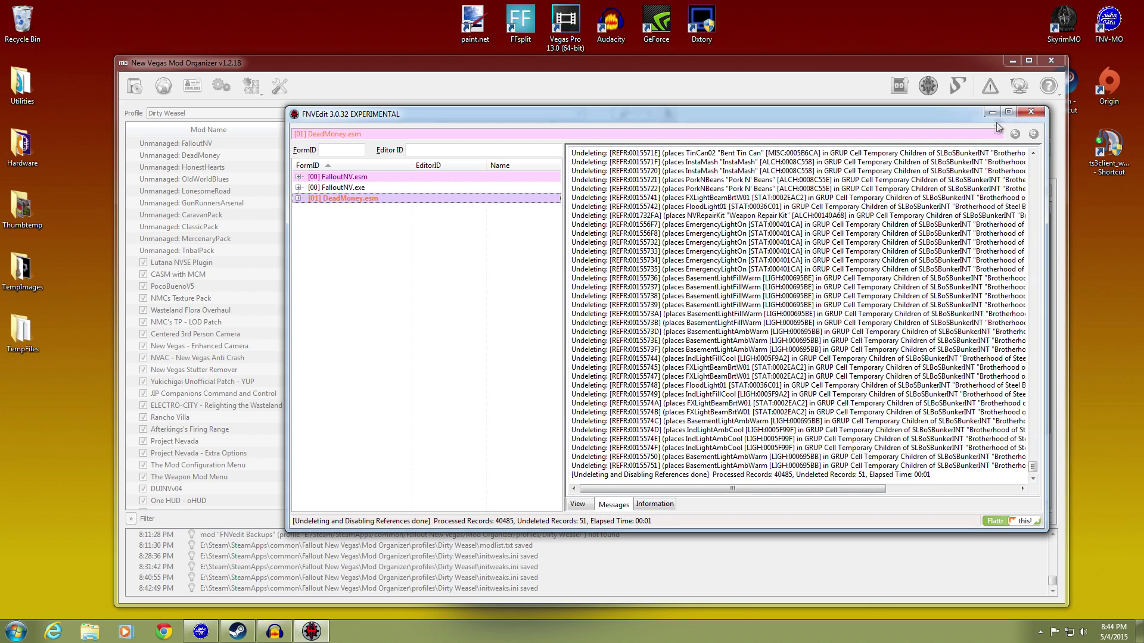
# Close FNVEdit and save the changes to DeadMoney.esm with plugin backup enabled.
pyautogui.click(1029, 118)
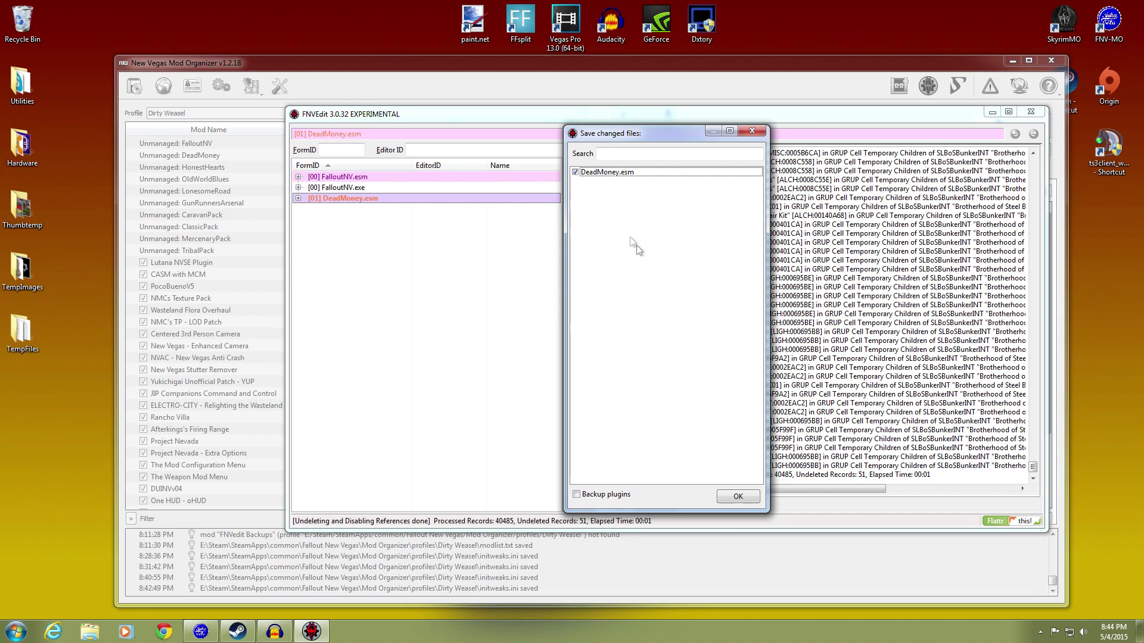
pyautogui.click(573, 173)
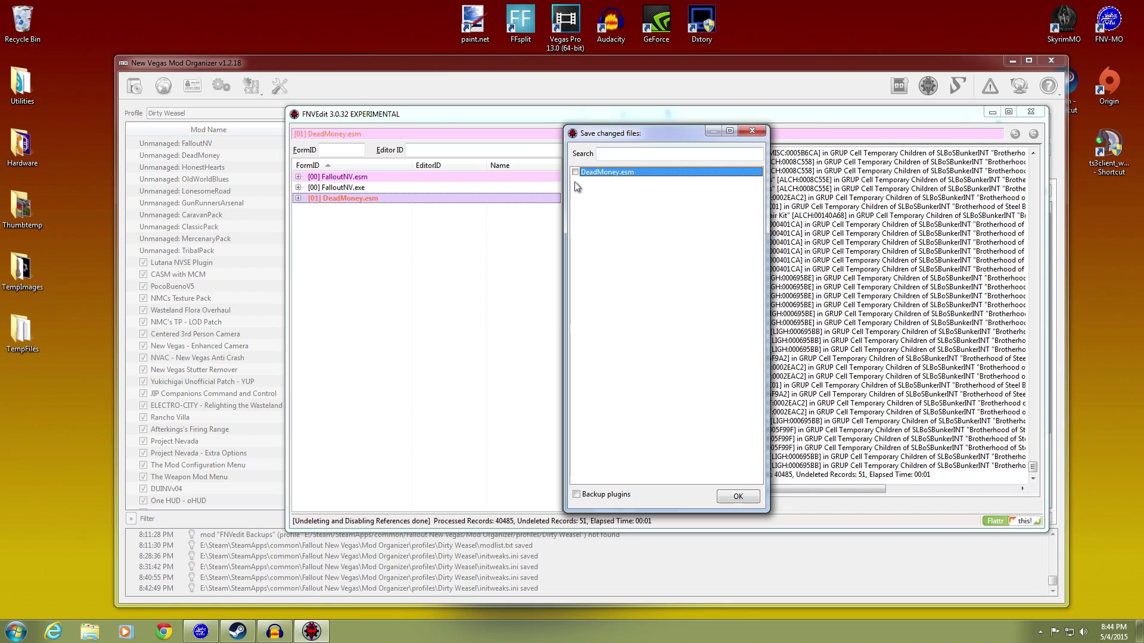
pyautogui.click(575, 172)
pyautogui.click(576, 495)
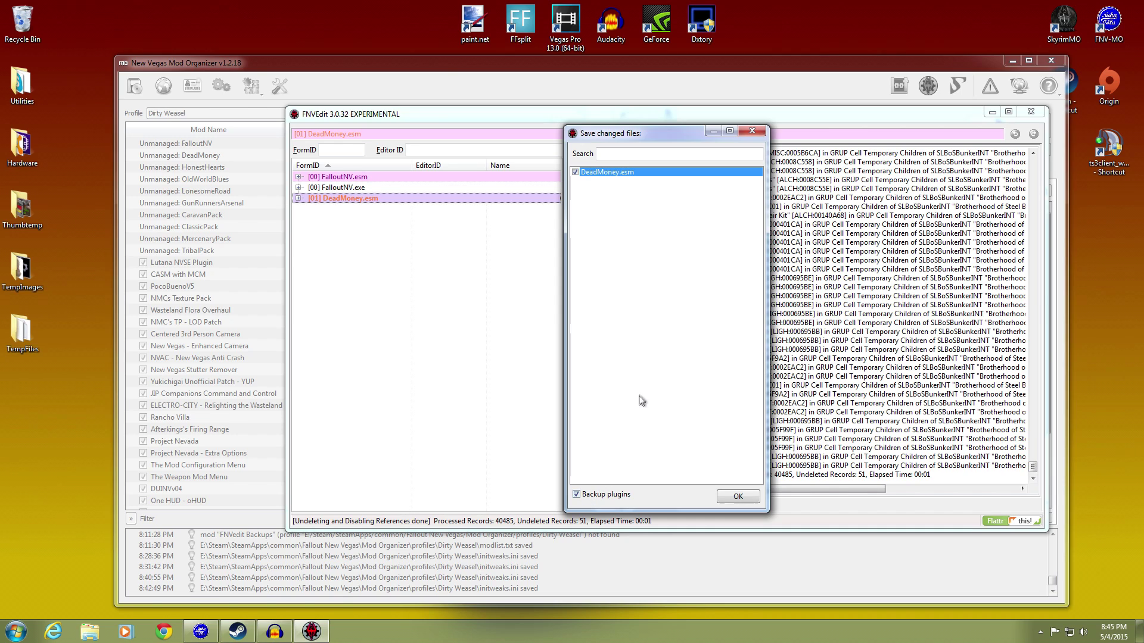
pyautogui.click(737, 496)
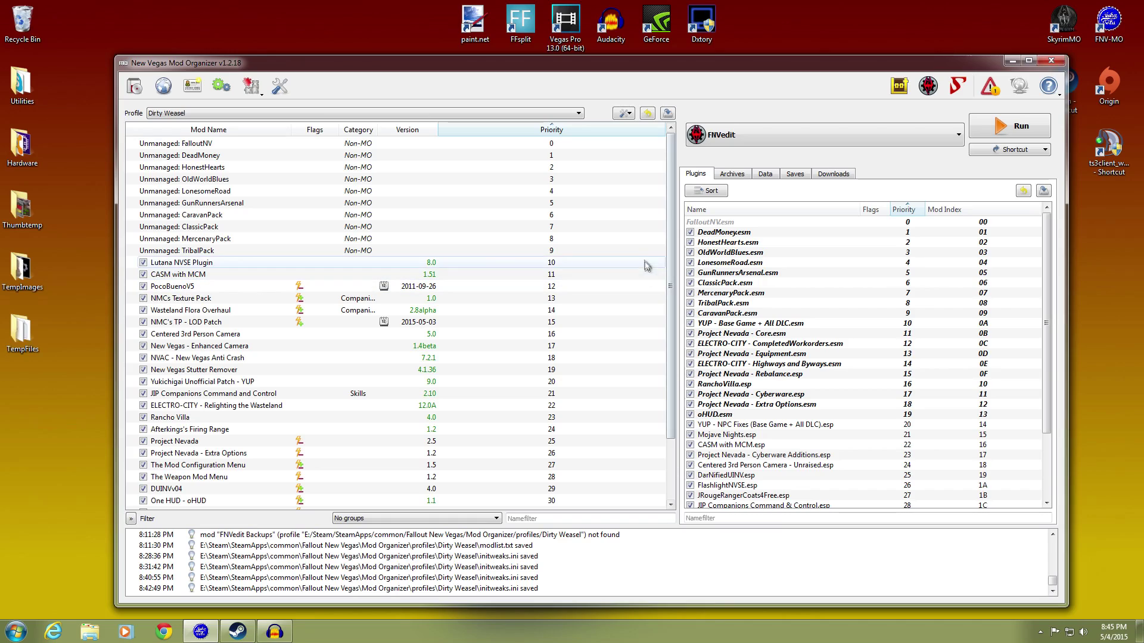
# Run LOOT's plugin sort without applying the load order, and check DeadMoney.esm in the report details for cleaning warnings.
pyautogui.scroll(-2, 543, 253)
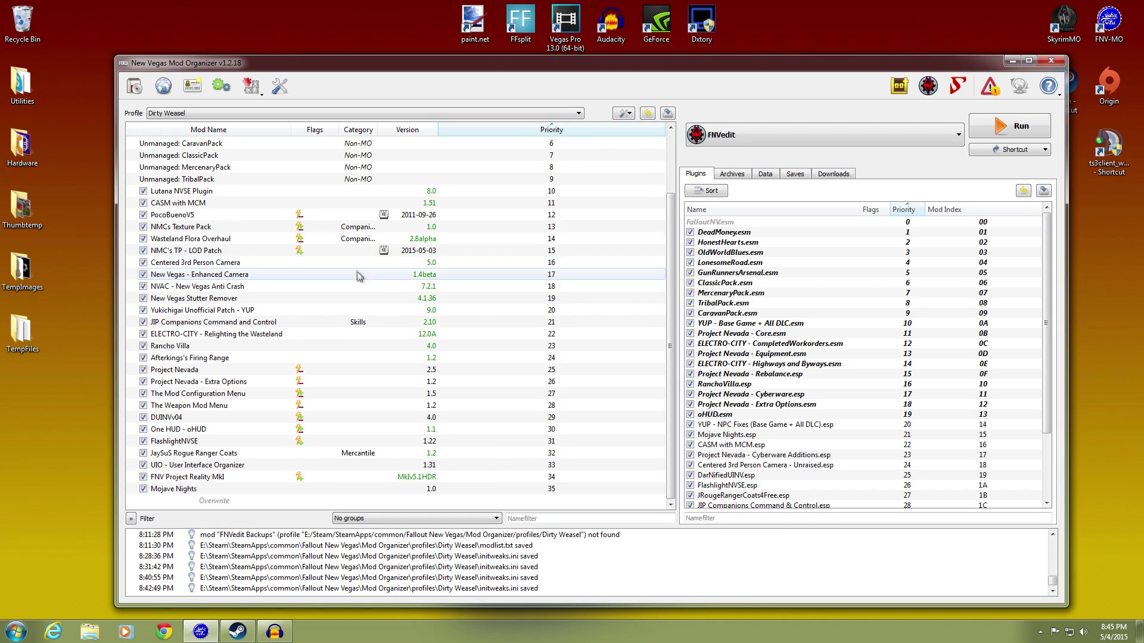
pyautogui.click(893, 89)
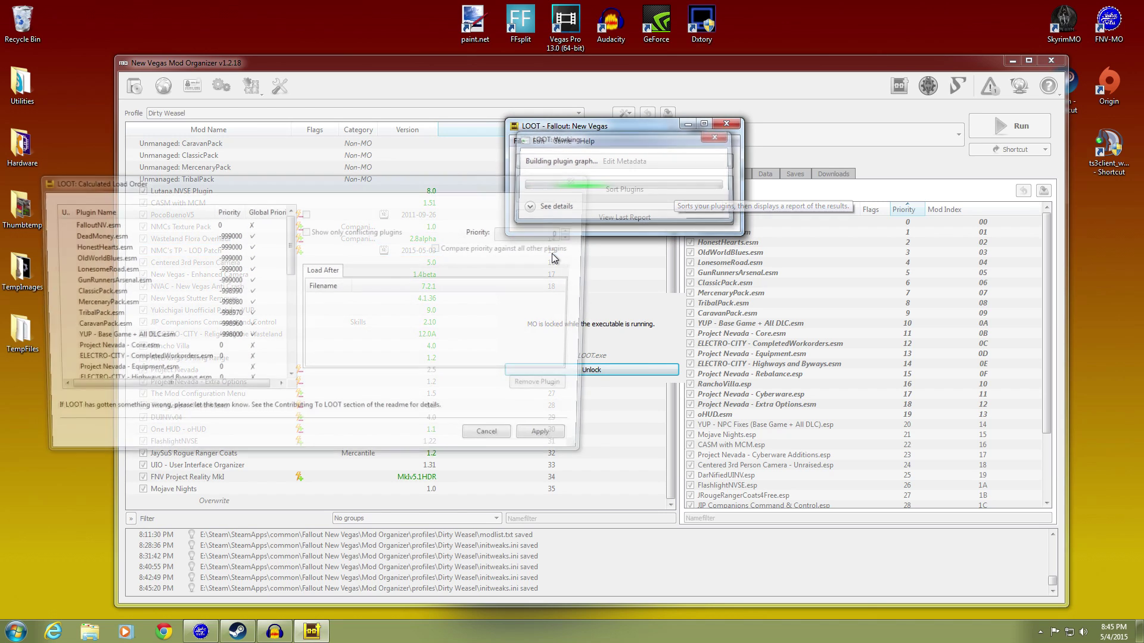
pyautogui.click(513, 438)
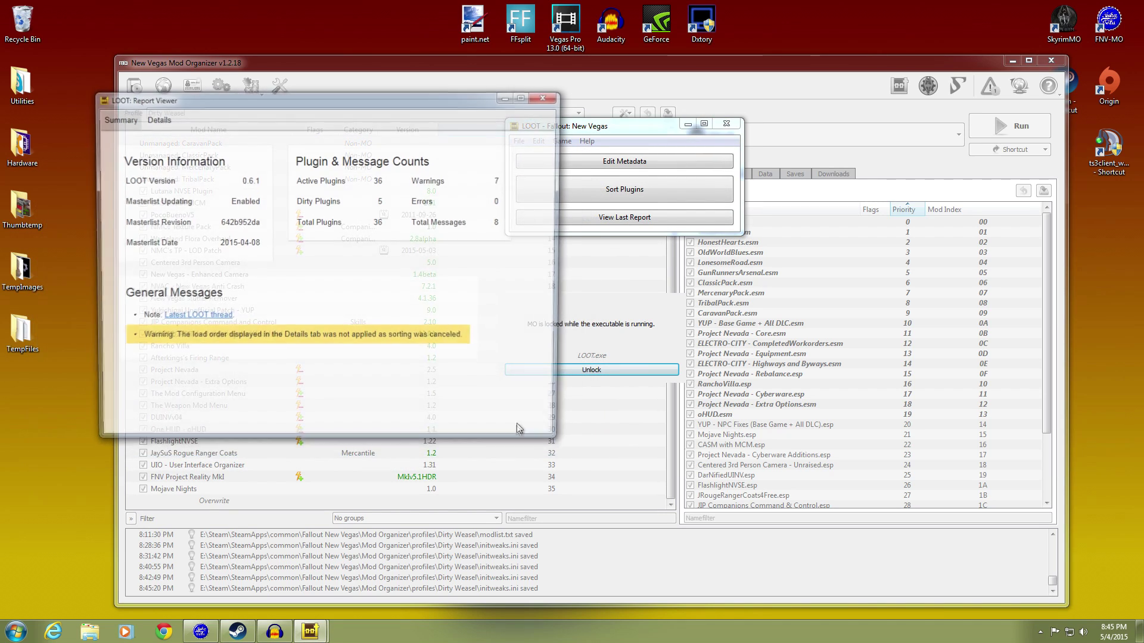
pyautogui.click(156, 119)
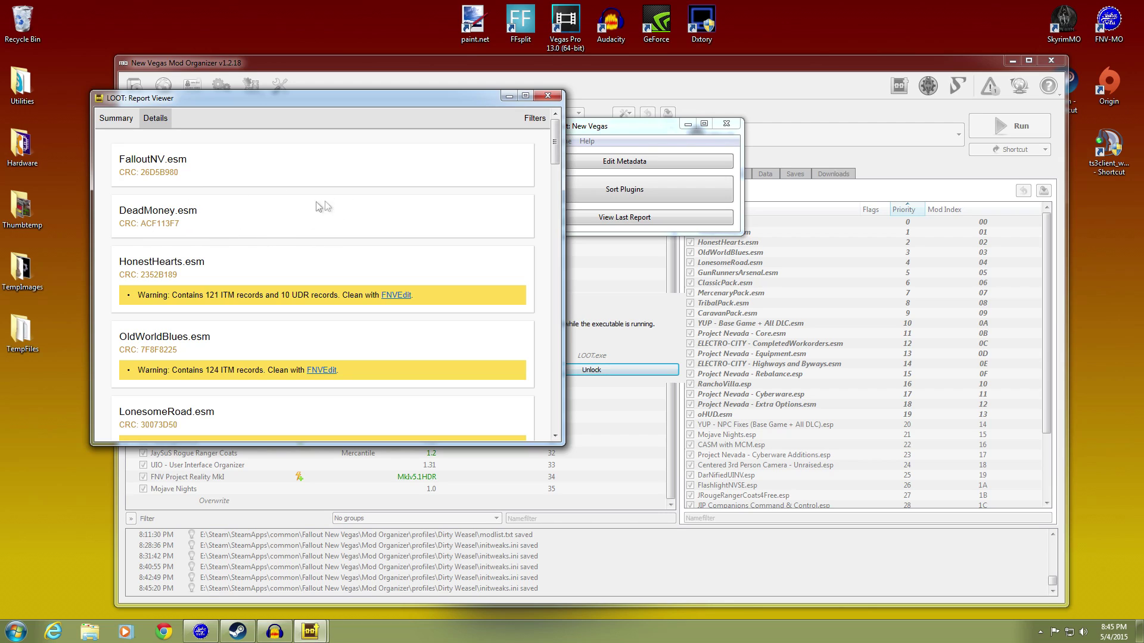
pyautogui.click(547, 95)
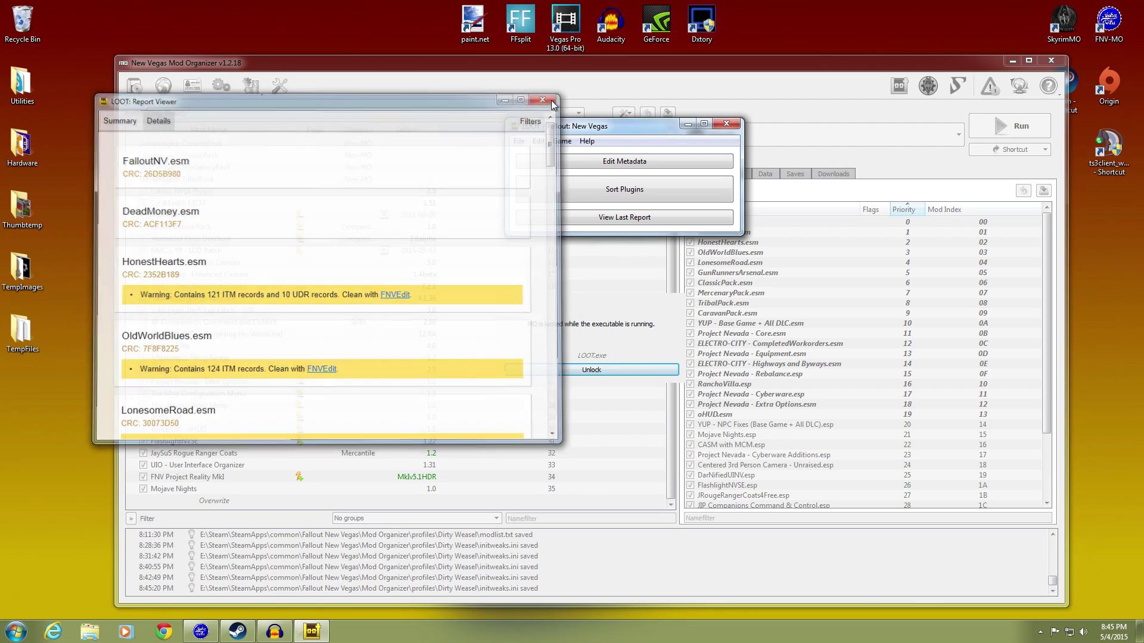
pyautogui.click(726, 126)
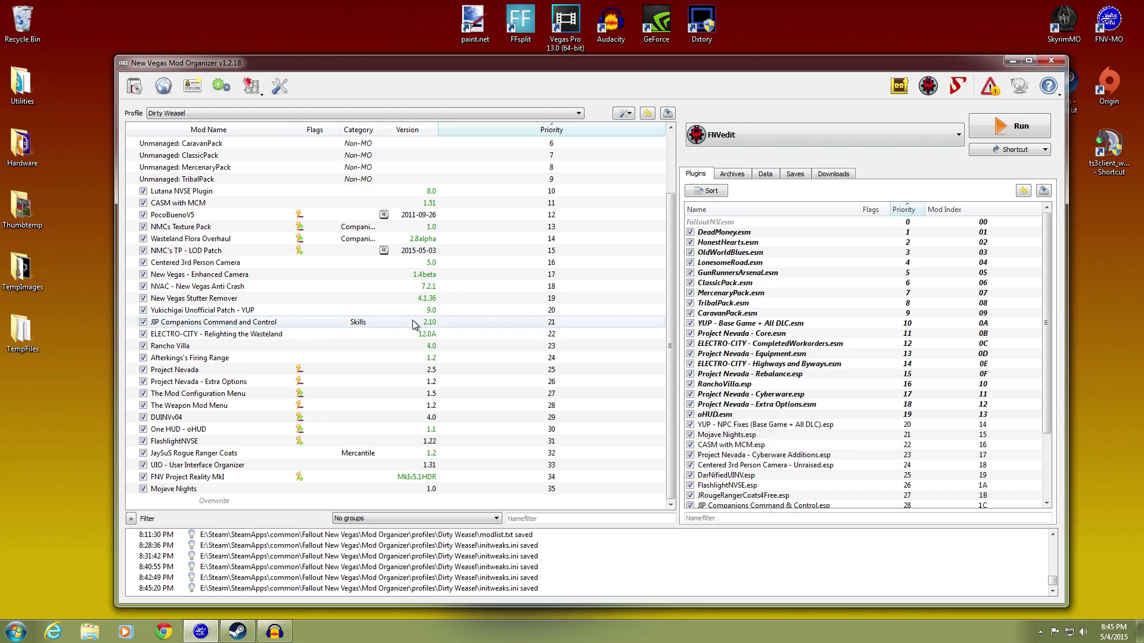
# Inspect the Overwrite contents in Mod Organizer, looking inside the FNVEdit Backups folder for the DeadMoney.esm backup.
pyautogui.moveTo(232, 505)
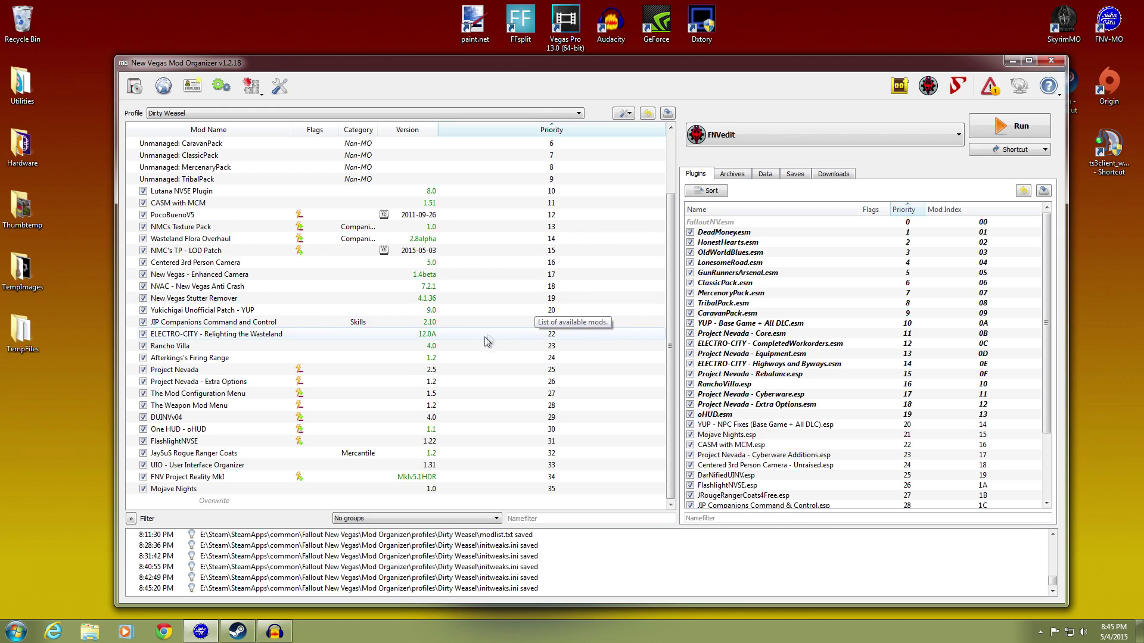
pyautogui.moveTo(189, 505)
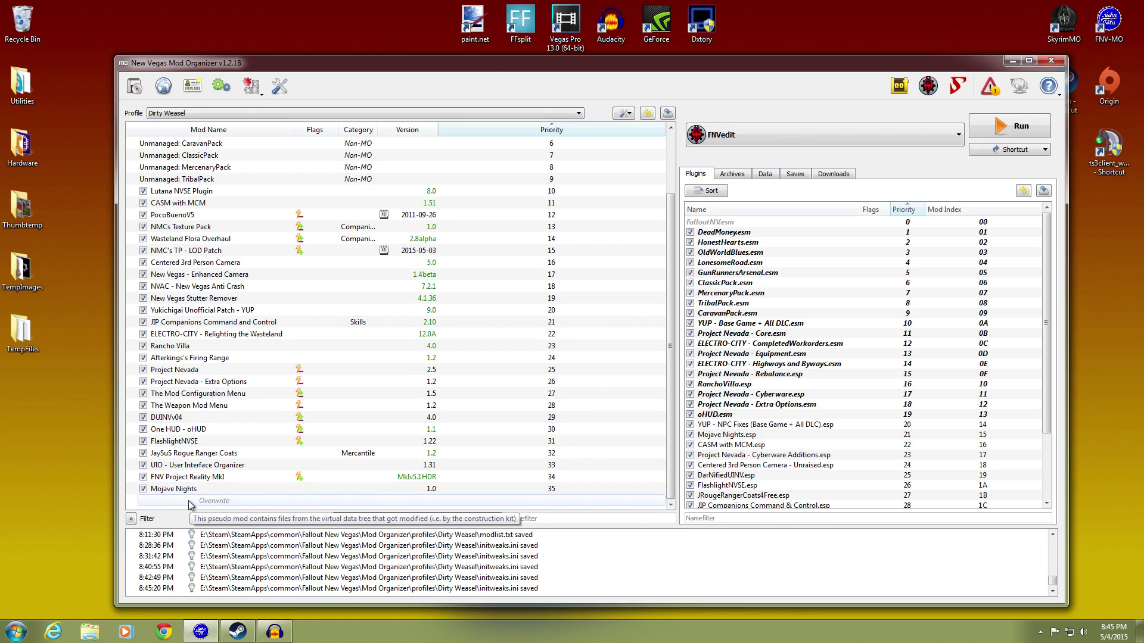
pyautogui.doubleClick(189, 503)
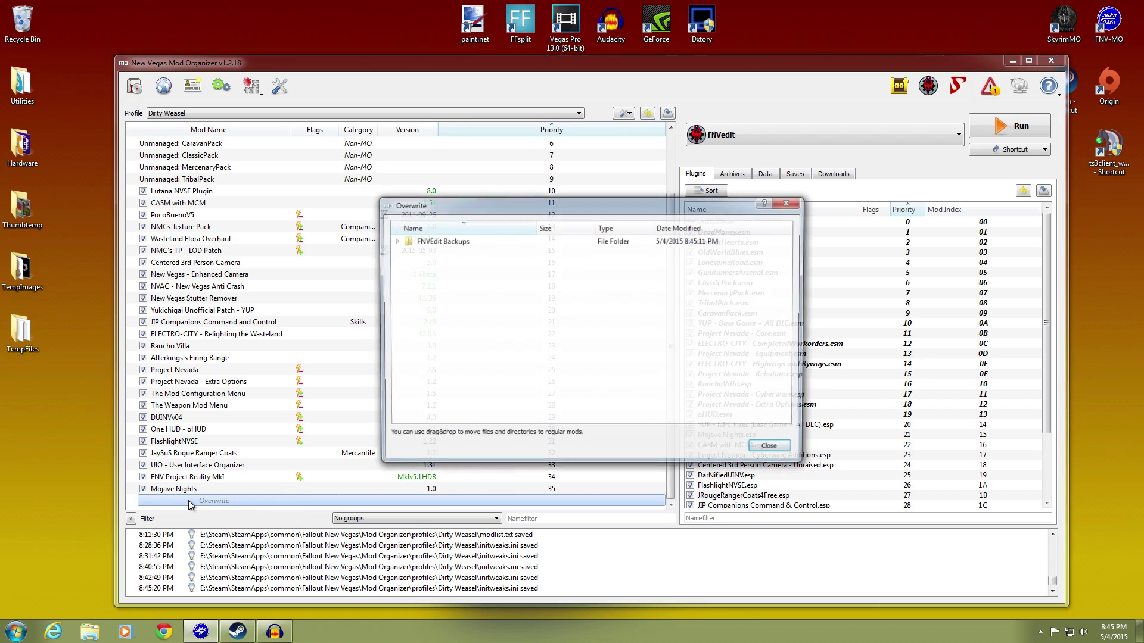
pyautogui.click(395, 241)
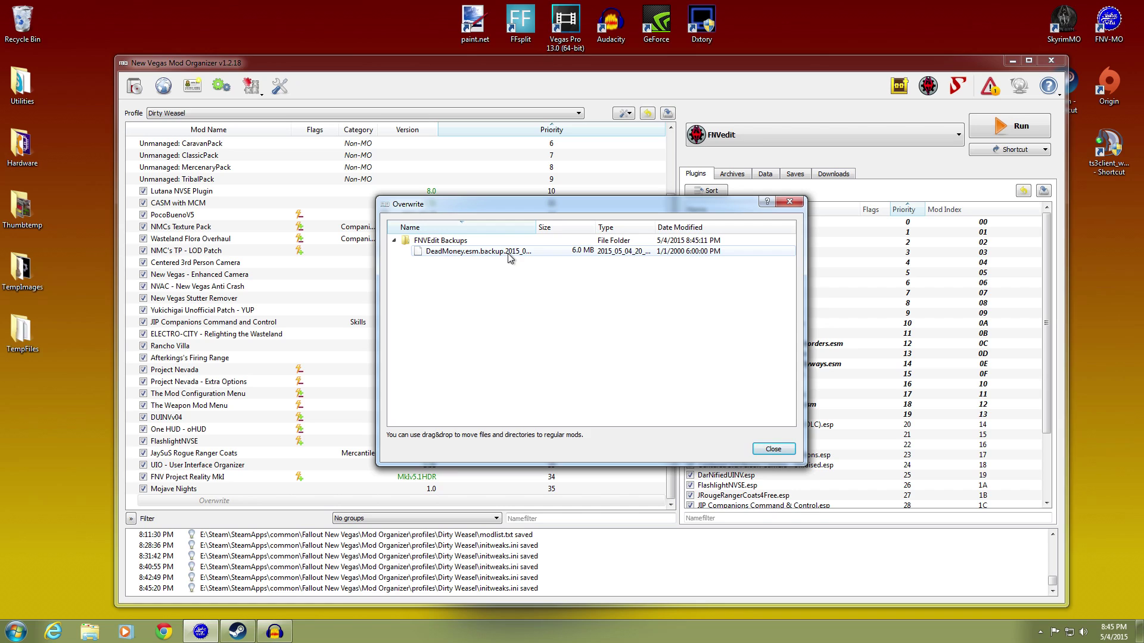
pyautogui.click(394, 242)
pyautogui.click(769, 453)
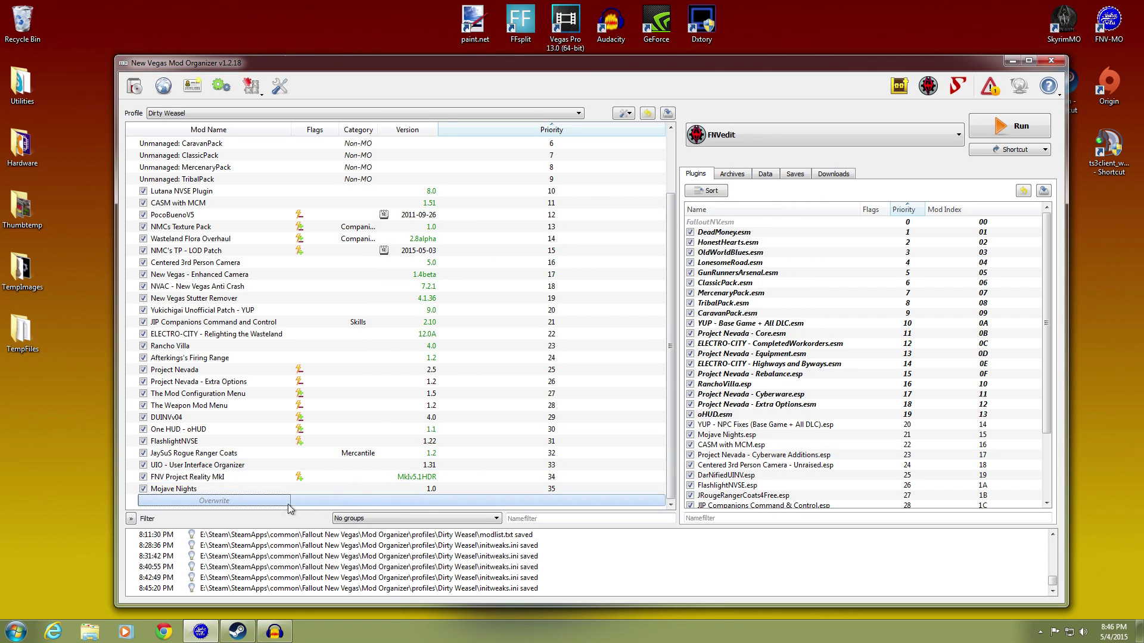
# Create a mod named "FNVedit Backups" from the Overwrite files and place it directly after Unmanaged: TribalPack, at priority 10.
pyautogui.rightClick(222, 502)
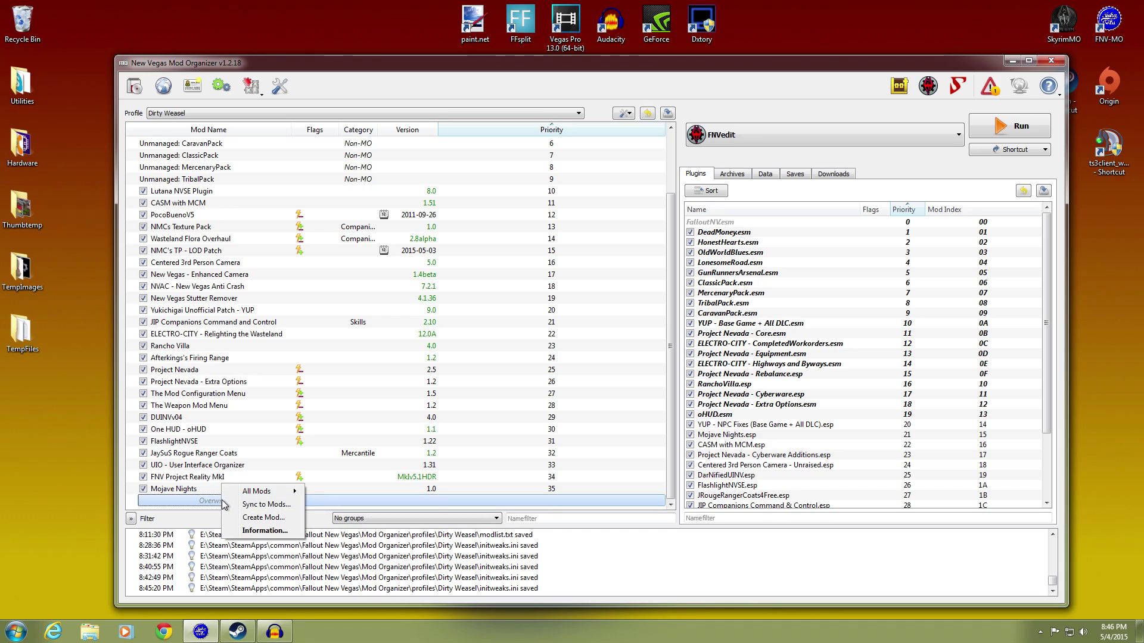
pyautogui.click(238, 521)
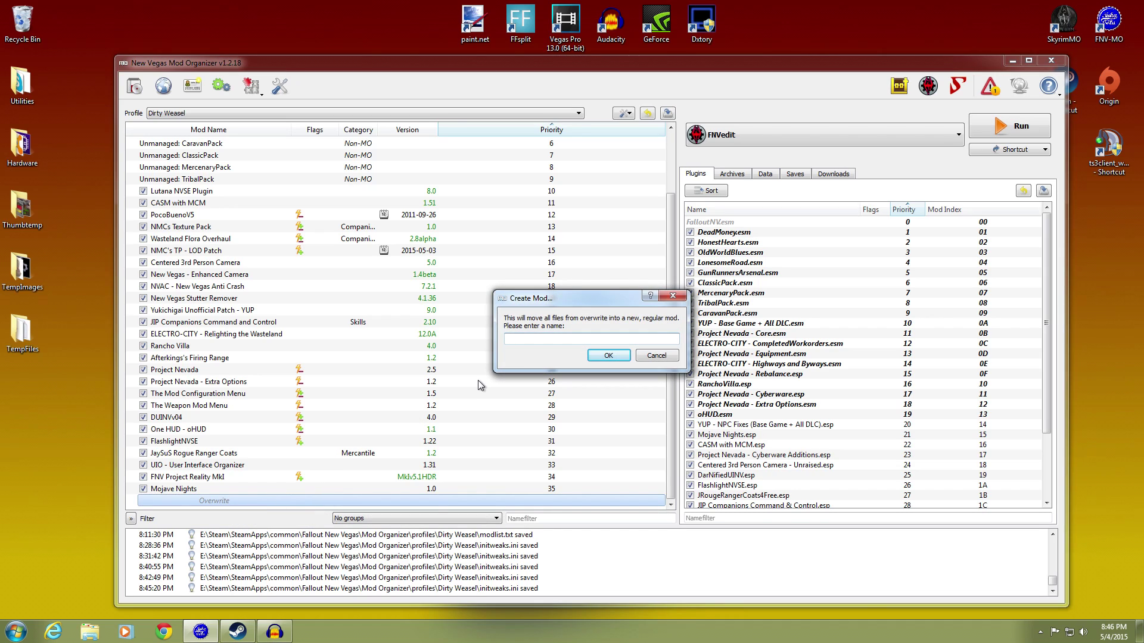
pyautogui.write('FNVedit Backups')
pyautogui.click(605, 357)
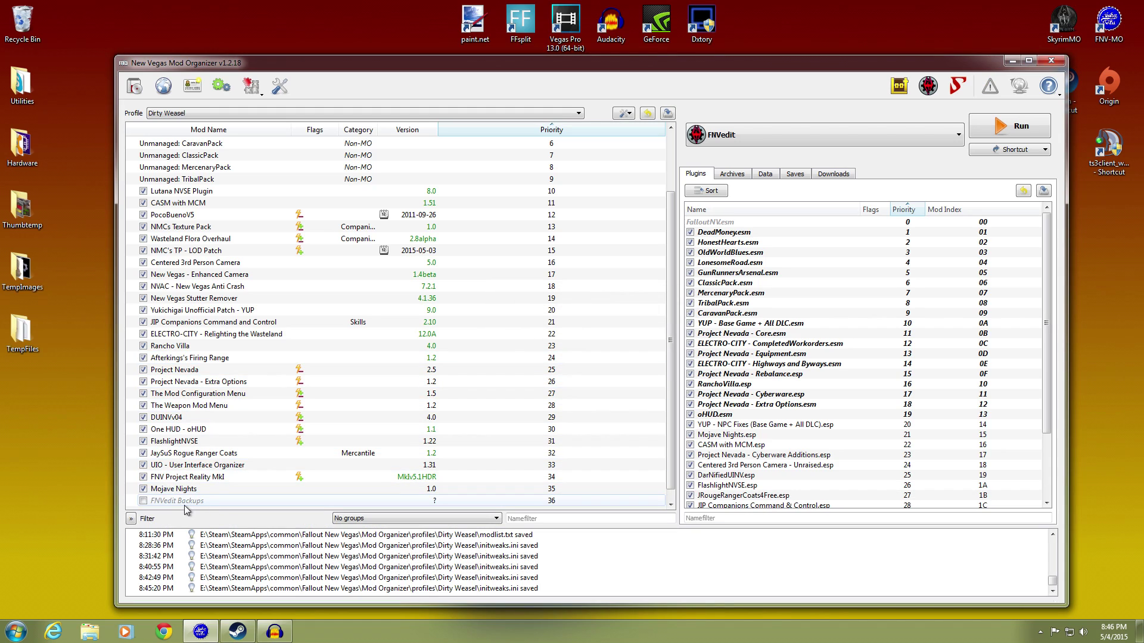
pyautogui.moveTo(184, 503); pyautogui.dragTo(152, 197)
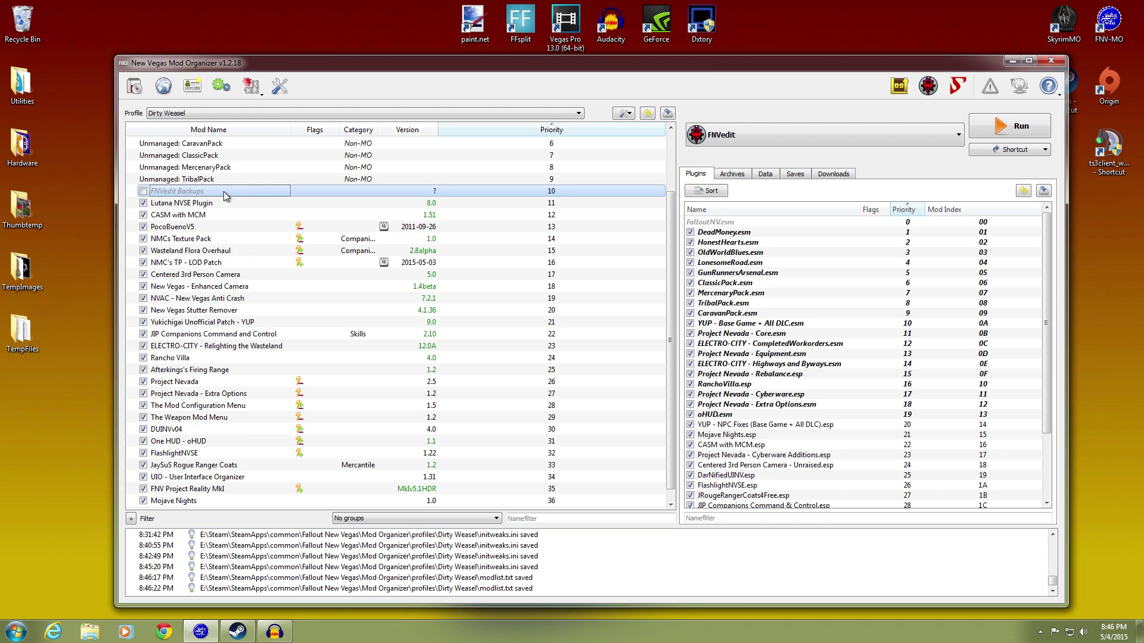
# Examine the file tree of the FNVedit Backups mod for the DeadMoney.esm backup file.
pyautogui.scroll(-1, 274, 391)
pyautogui.scroll(3, 273, 391)
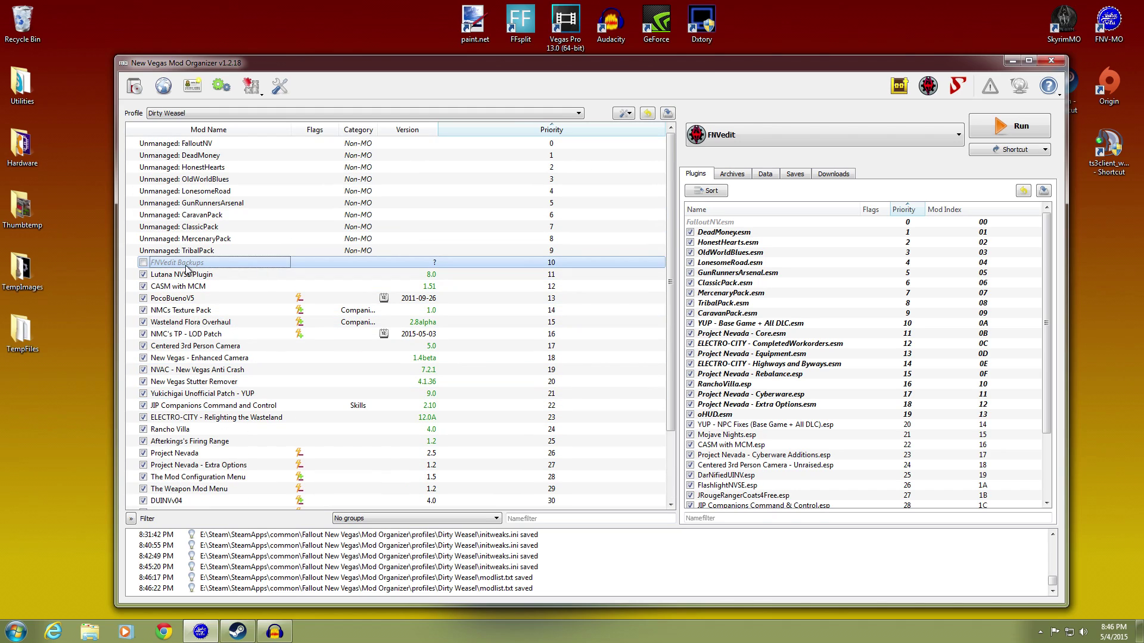
pyautogui.doubleClick(240, 261)
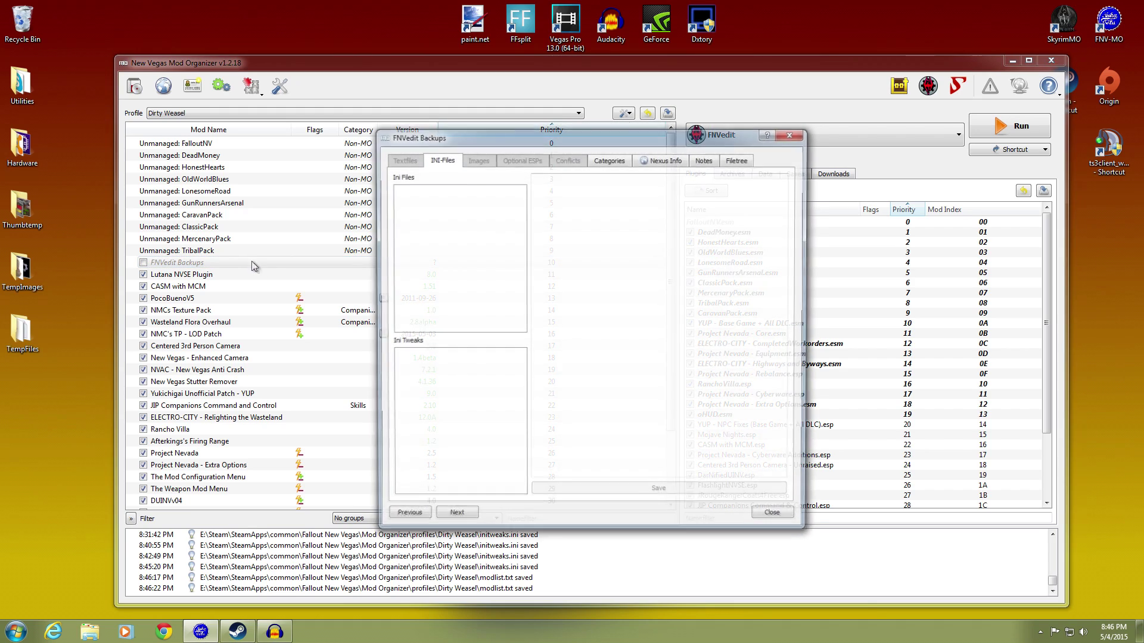
pyautogui.click(743, 166)
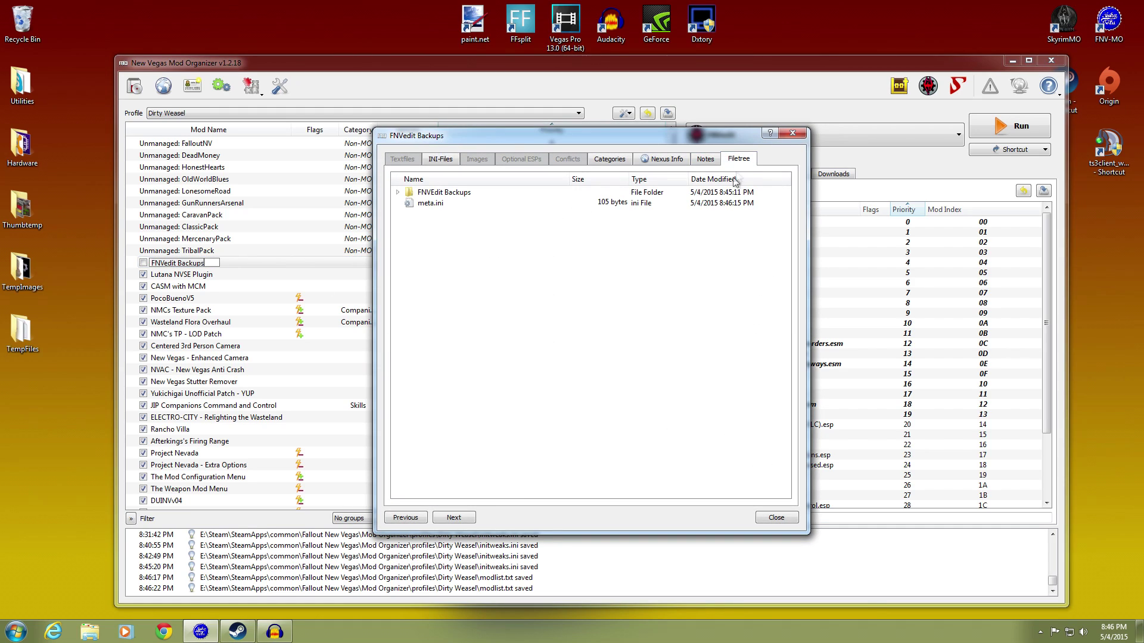
pyautogui.click(398, 193)
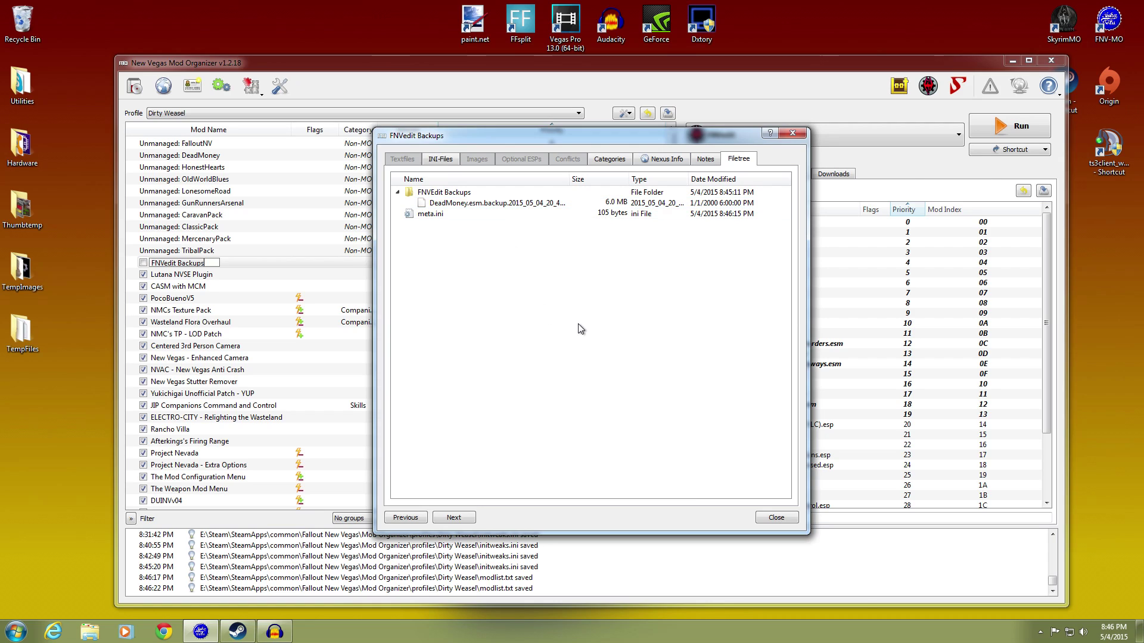
pyautogui.click(776, 517)
# Run FNVedit with only HonestHearts.esm selected for loading, and apply the filter for cleaning to it.
pyautogui.scroll(-3, 248, 264)
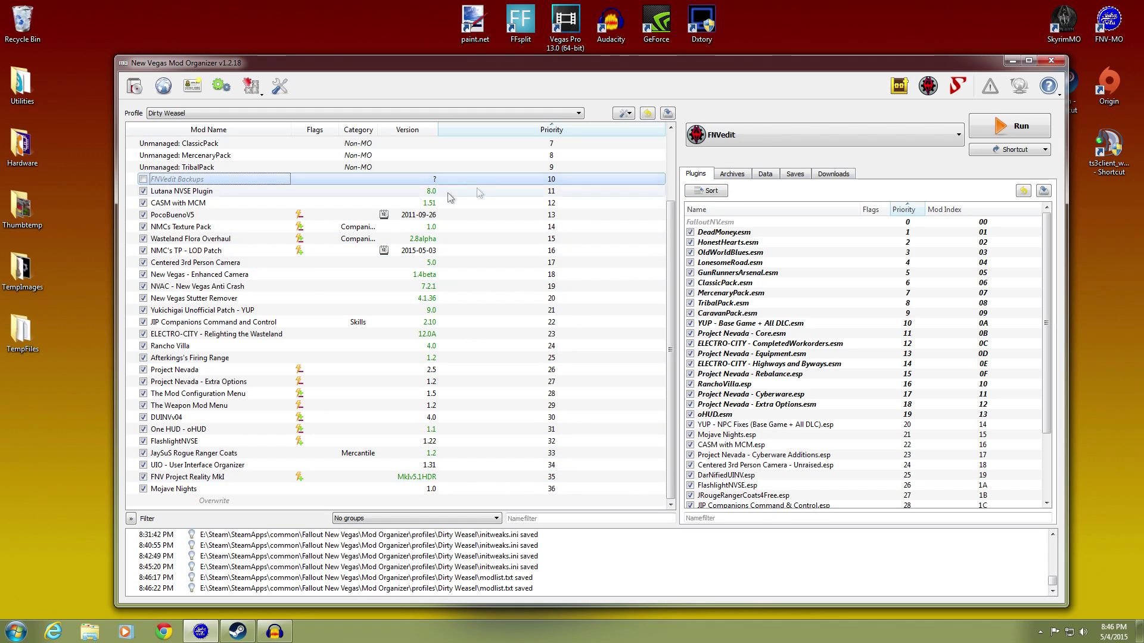
pyautogui.click(979, 133)
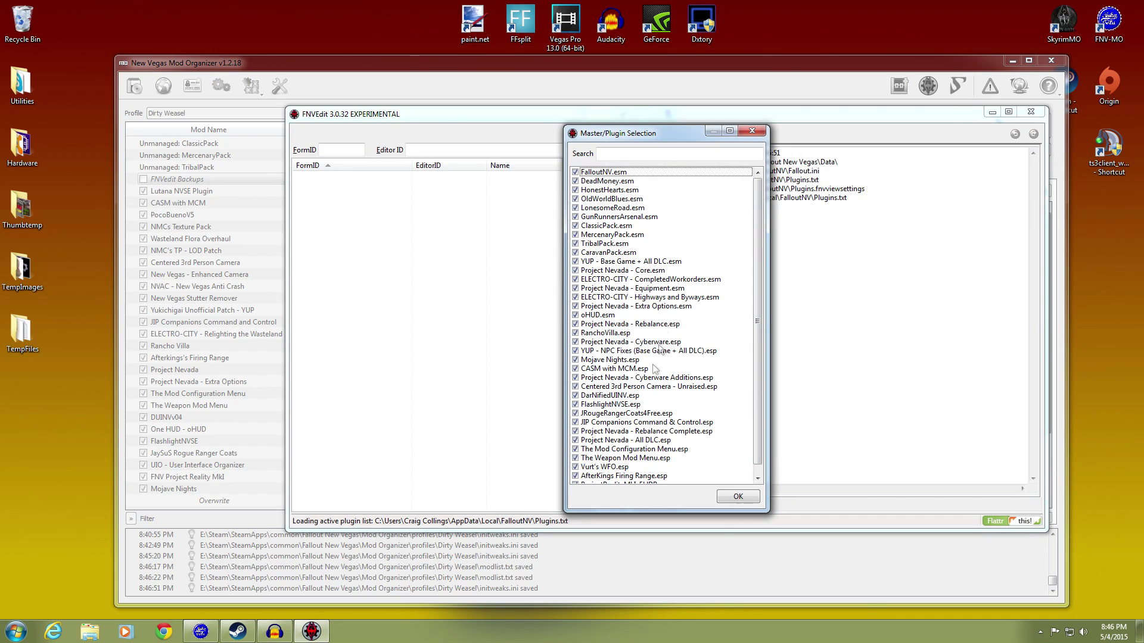
pyautogui.rightClick(703, 212)
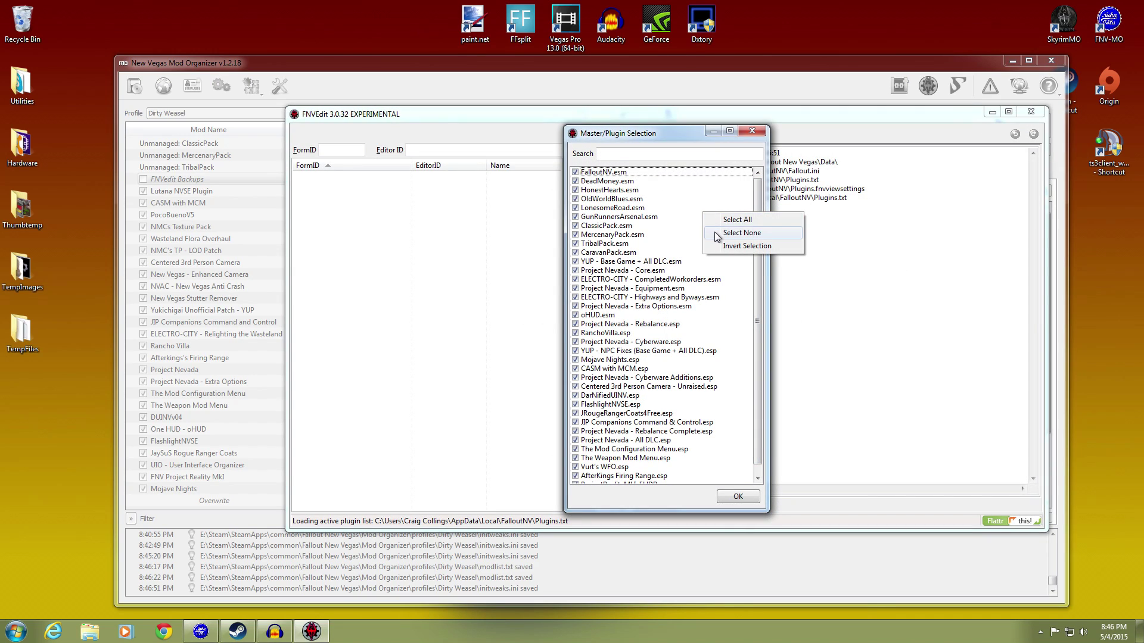
pyautogui.click(714, 232)
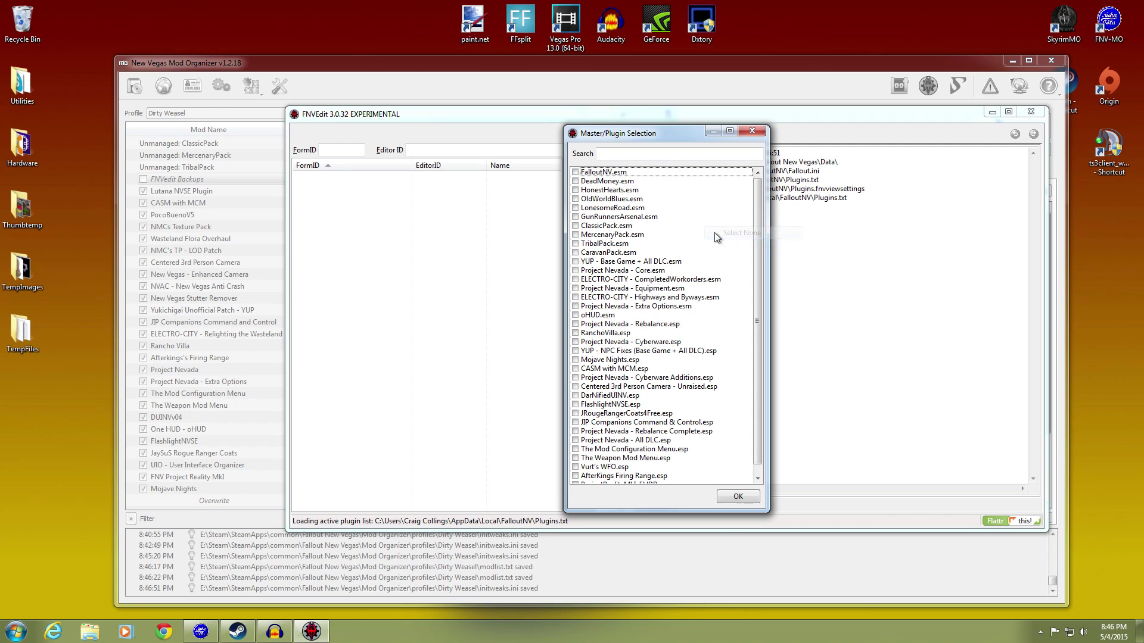
pyautogui.doubleClick(587, 191)
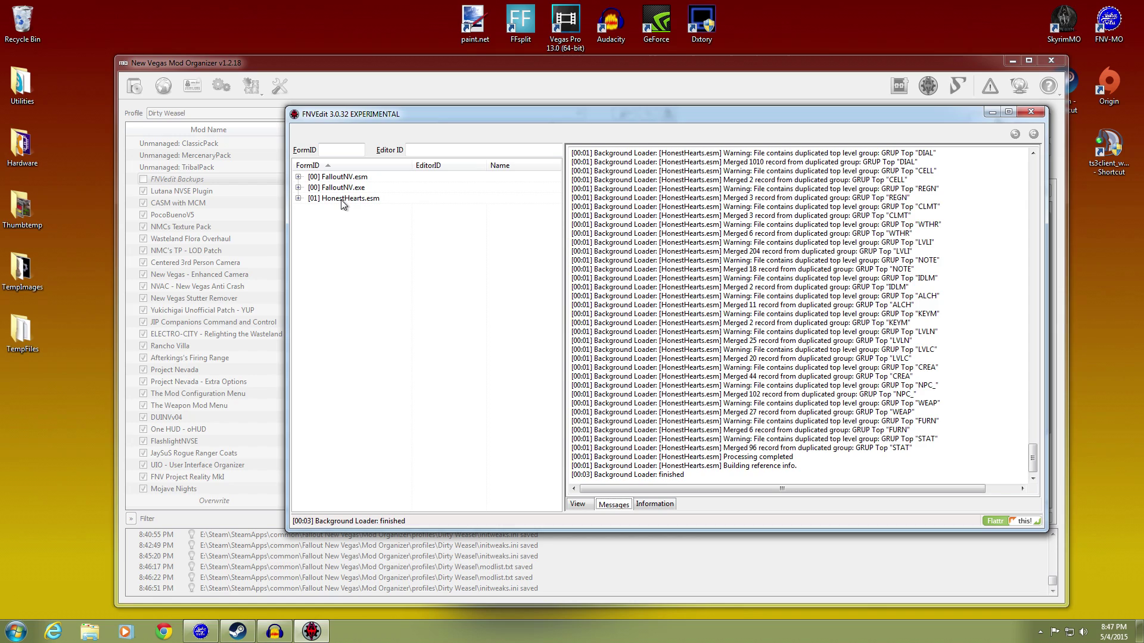
pyautogui.rightClick(351, 199)
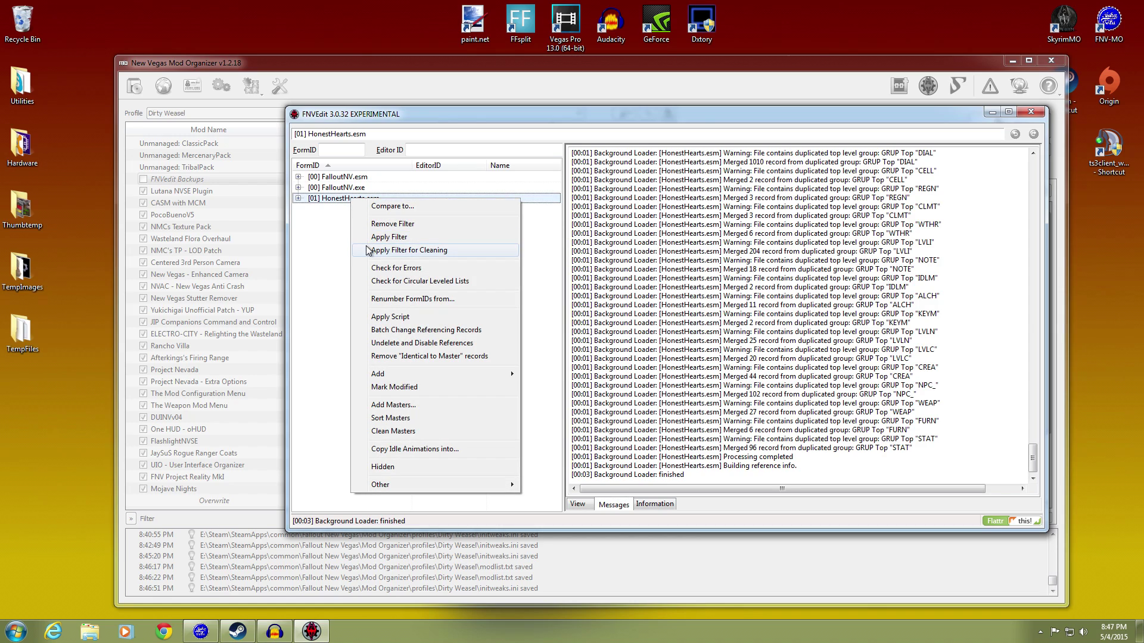
pyautogui.click(368, 250)
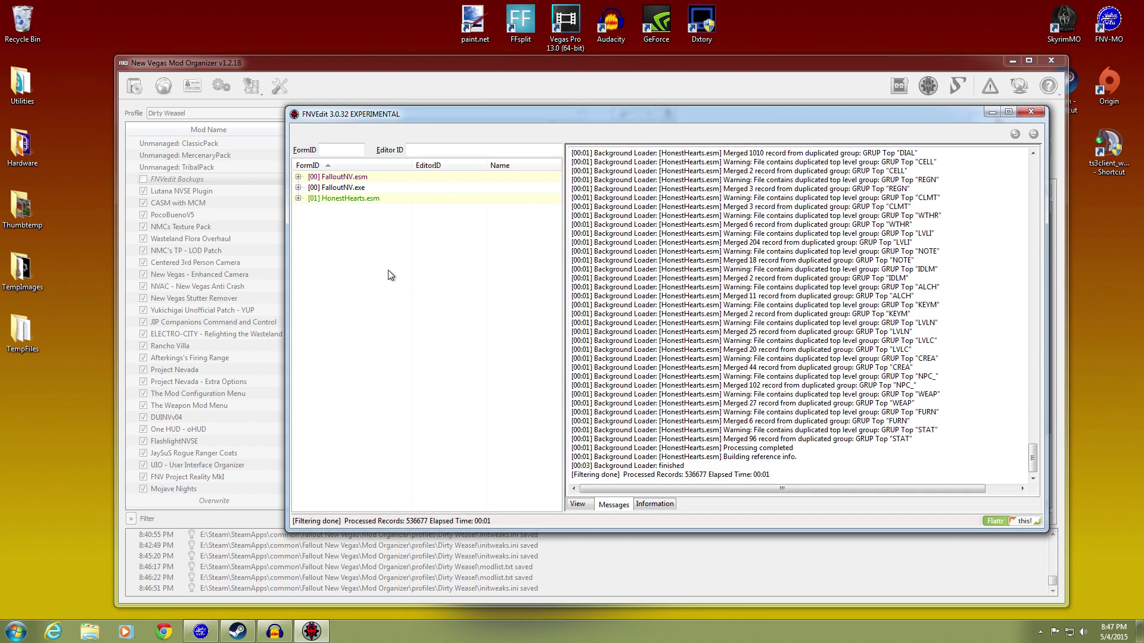
# Remove the "Identical to Master" records from HonestHearts.esm, approving the module edit, and undelete and disable its references.
pyautogui.rightClick(360, 201)
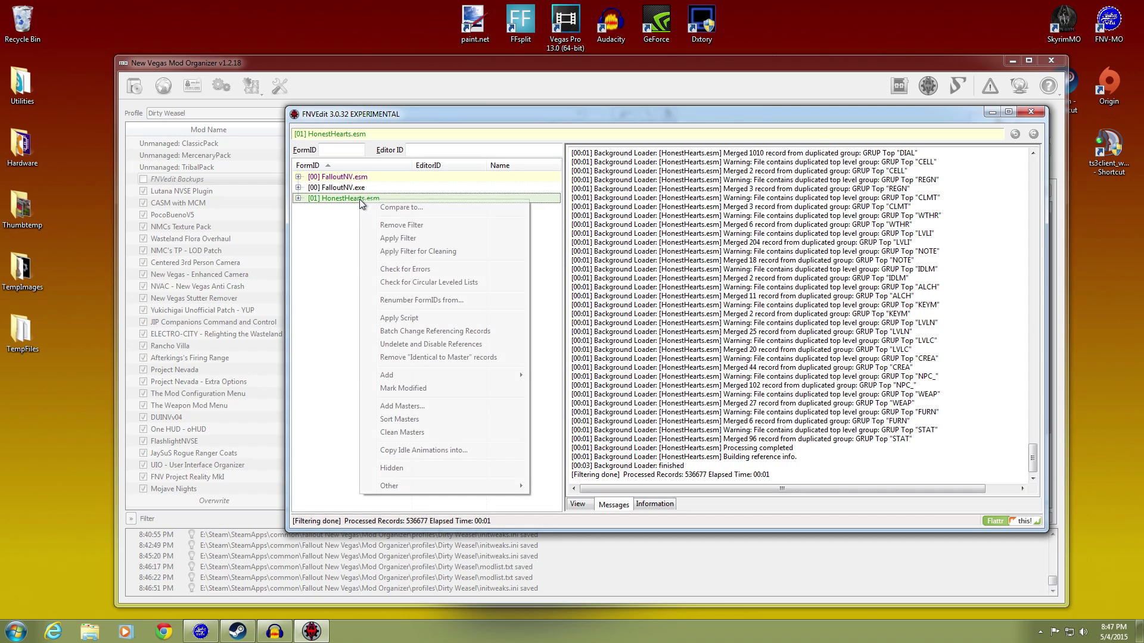
pyautogui.click(385, 358)
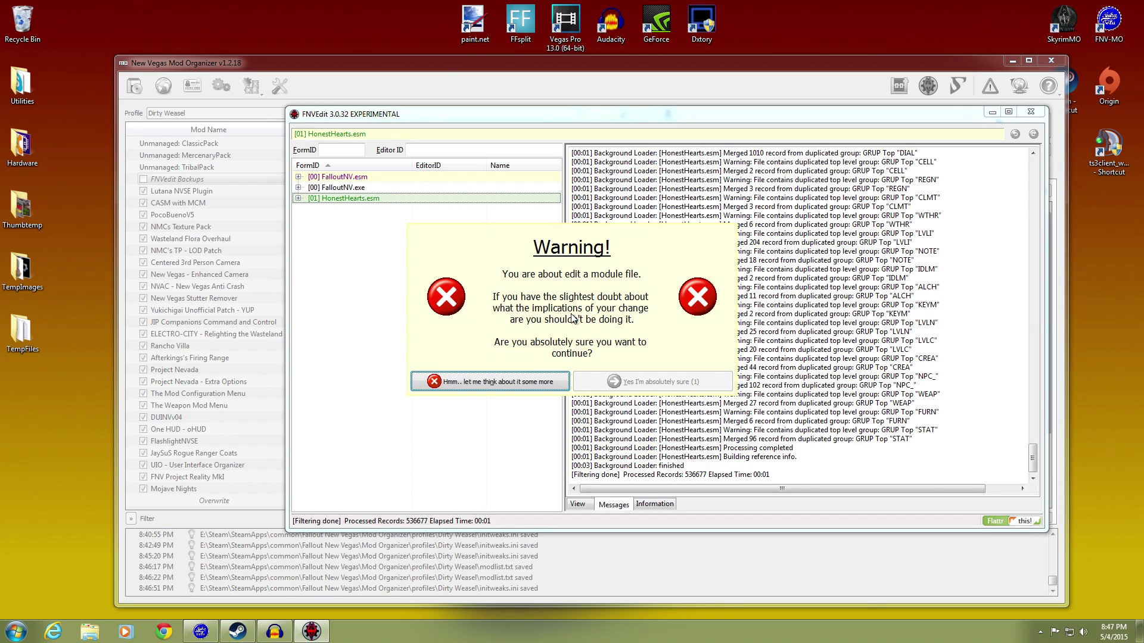
pyautogui.click(642, 383)
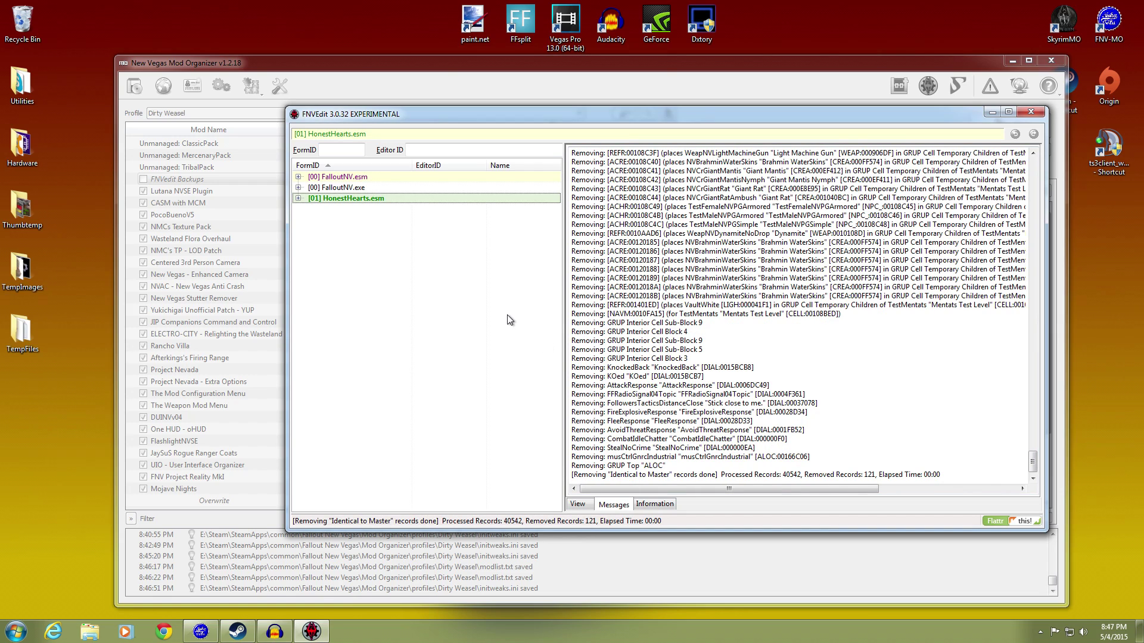
pyautogui.rightClick(362, 202)
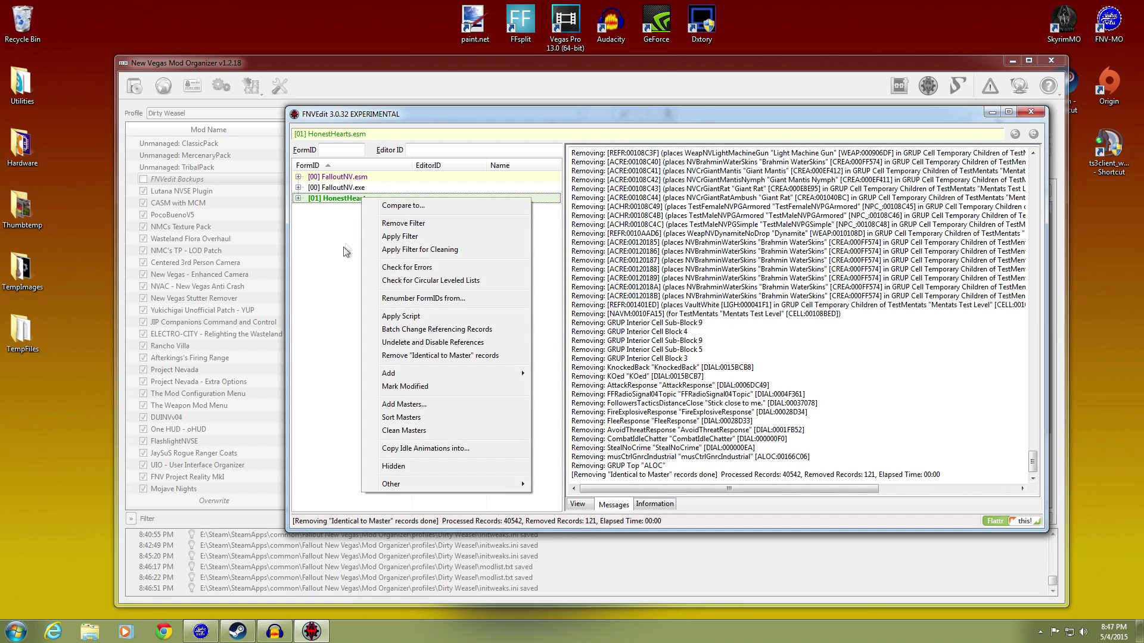
pyautogui.click(377, 343)
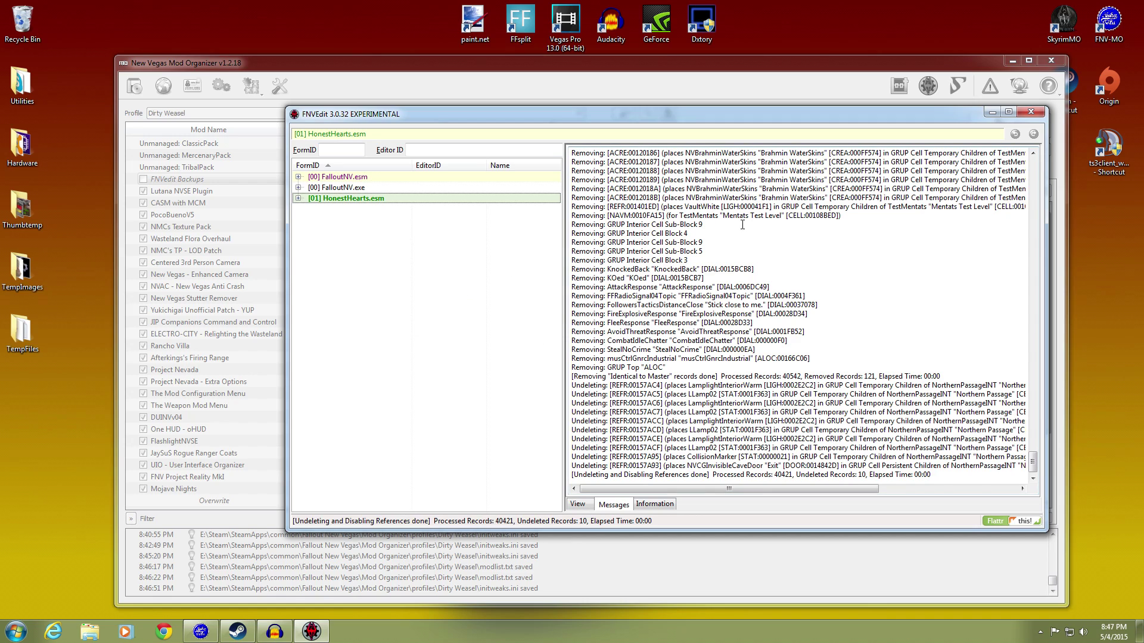
# Save HonestHearts.esm with a plugin backup, and move the backup file from Overwrite into the FNVedit Backups mod.
pyautogui.click(1032, 111)
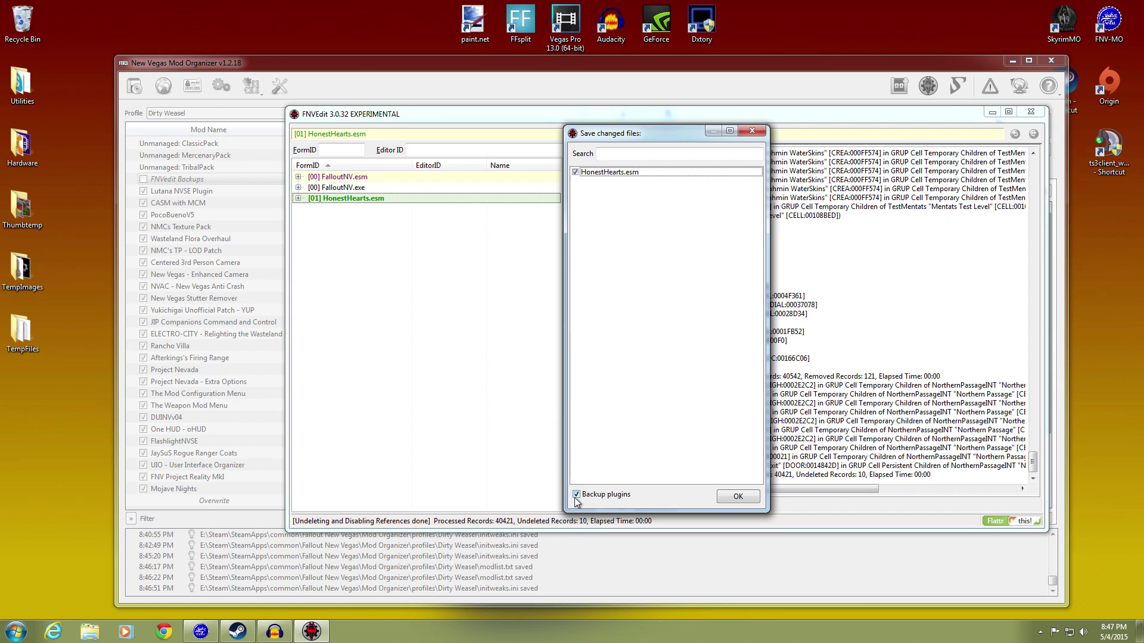
pyautogui.click(732, 498)
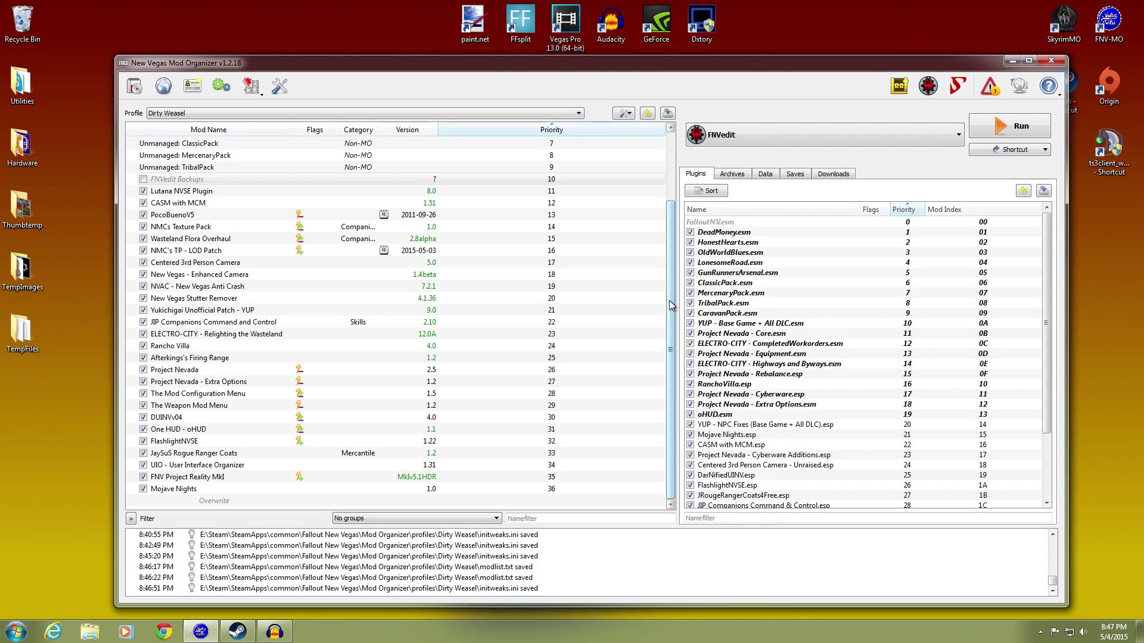
pyautogui.doubleClick(267, 502)
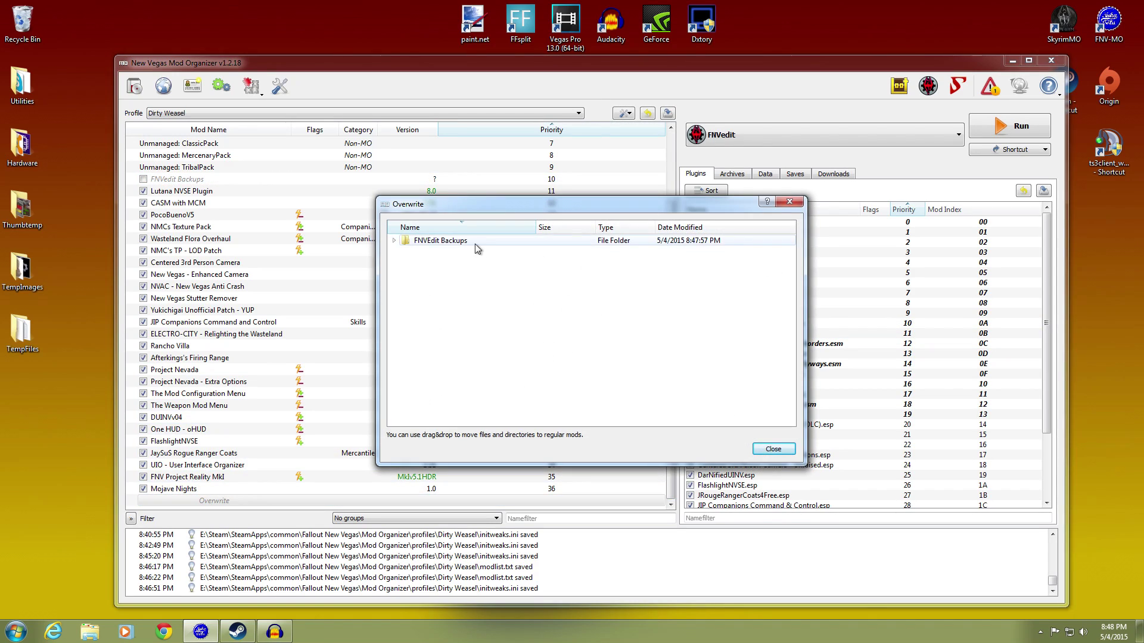
pyautogui.doubleClick(470, 242)
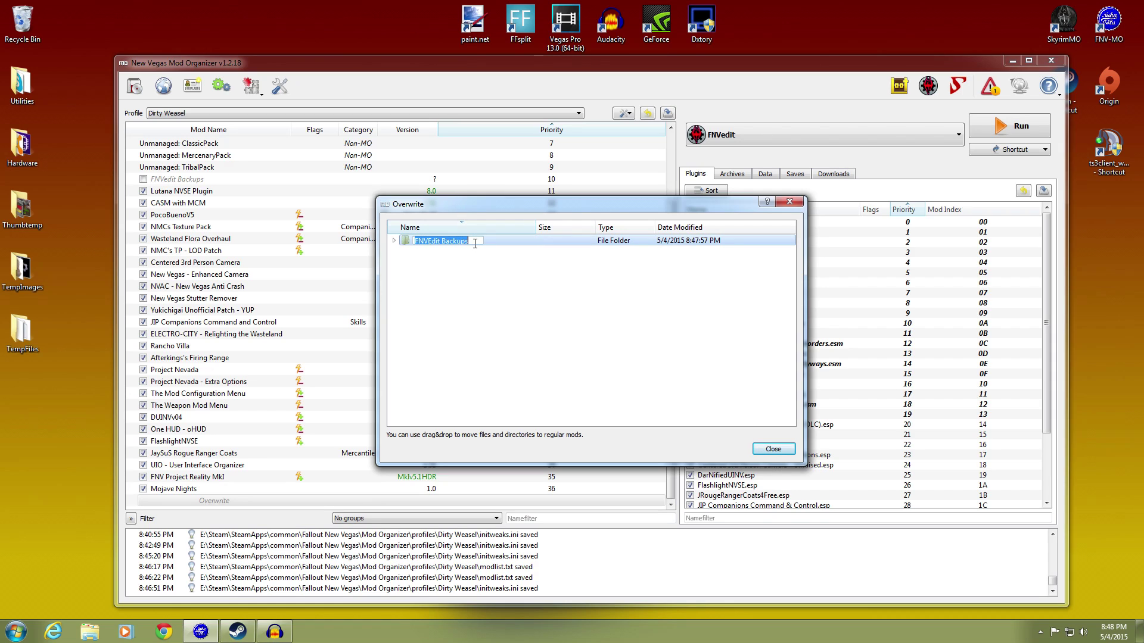
pyautogui.click(394, 241)
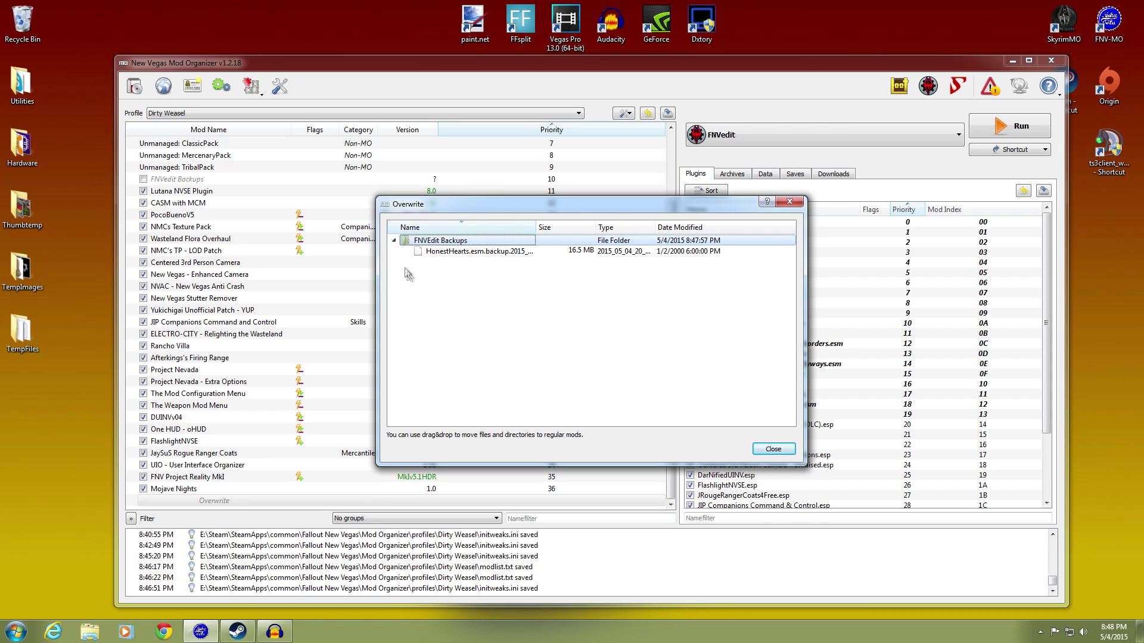
pyautogui.moveTo(448, 255); pyautogui.dragTo(221, 182)
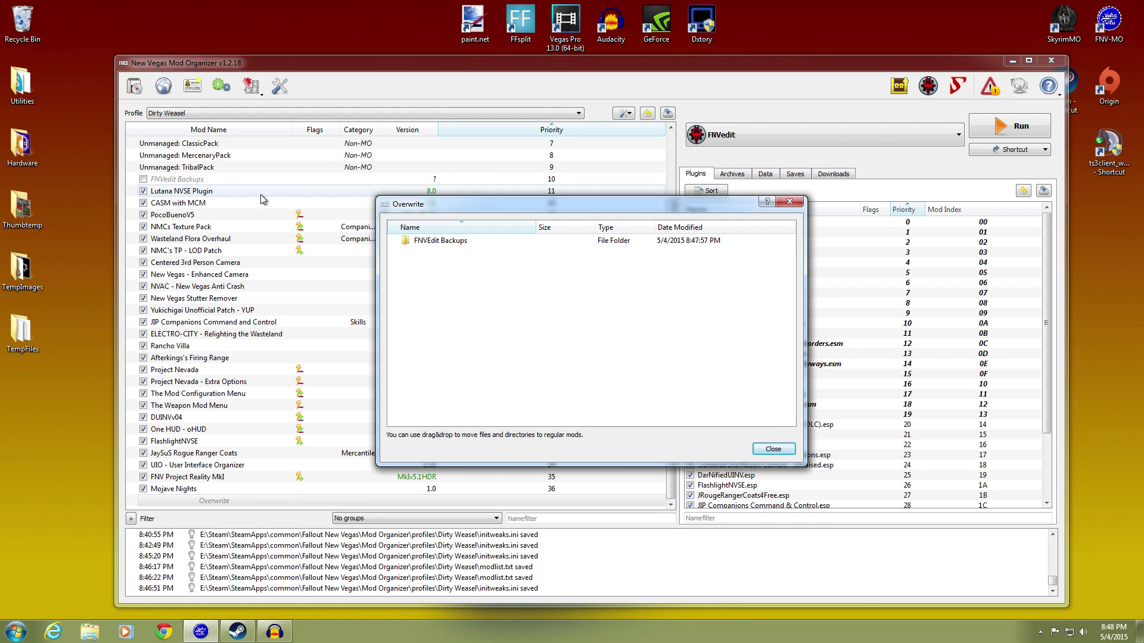
# Delete the emptied FNVEdit Backups folder from the Overwrite files.
pyautogui.rightClick(523, 246)
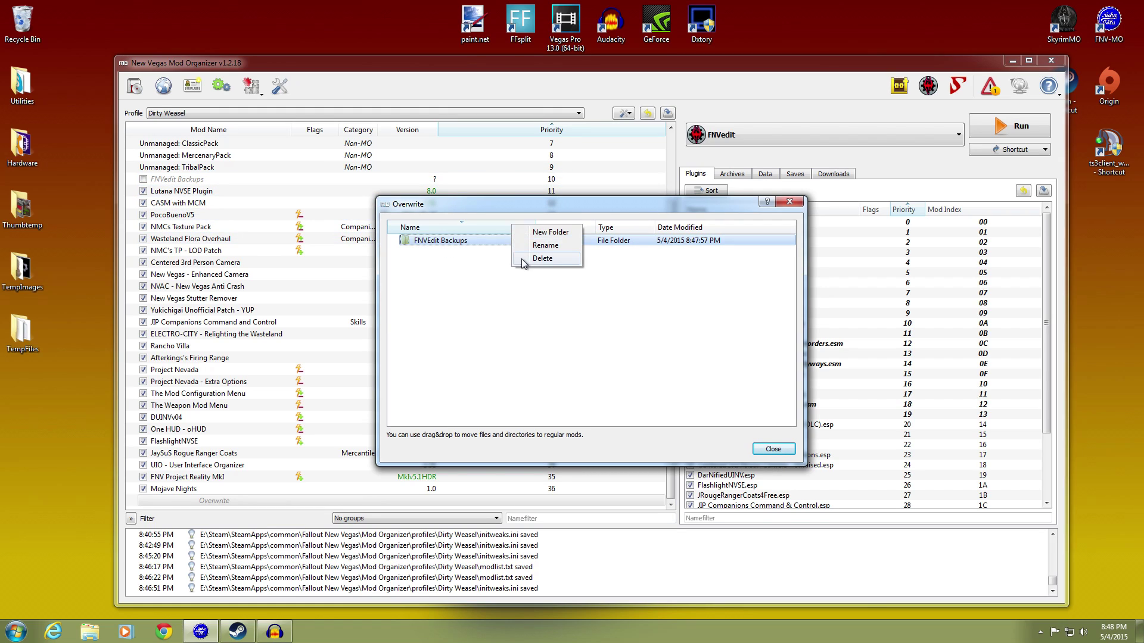
pyautogui.click(542, 267)
pyautogui.click(607, 350)
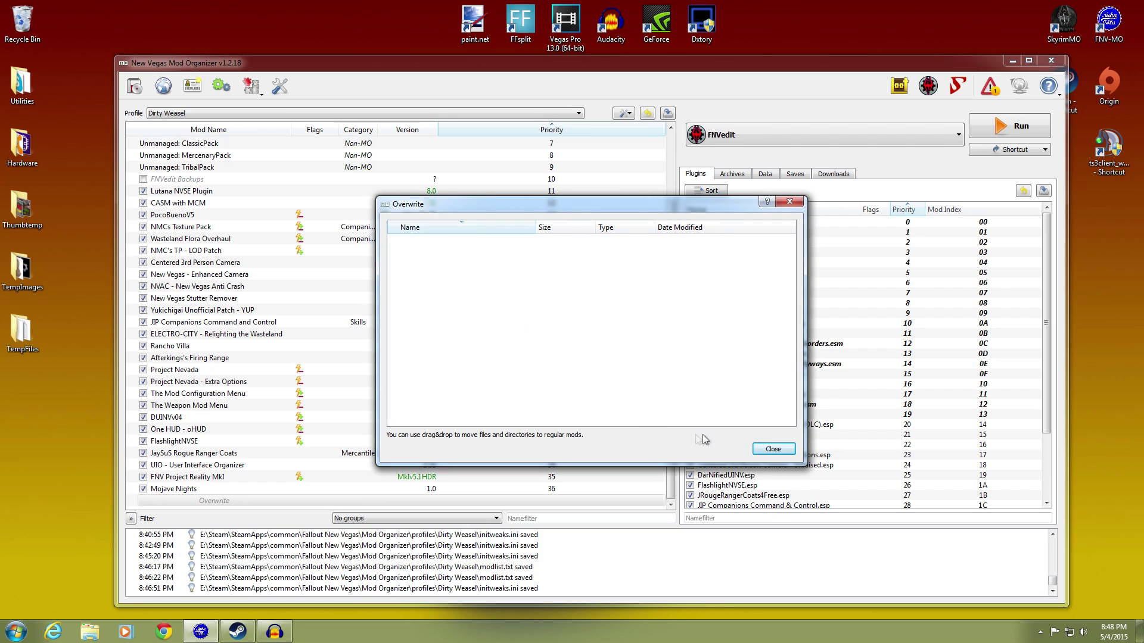
pyautogui.click(773, 449)
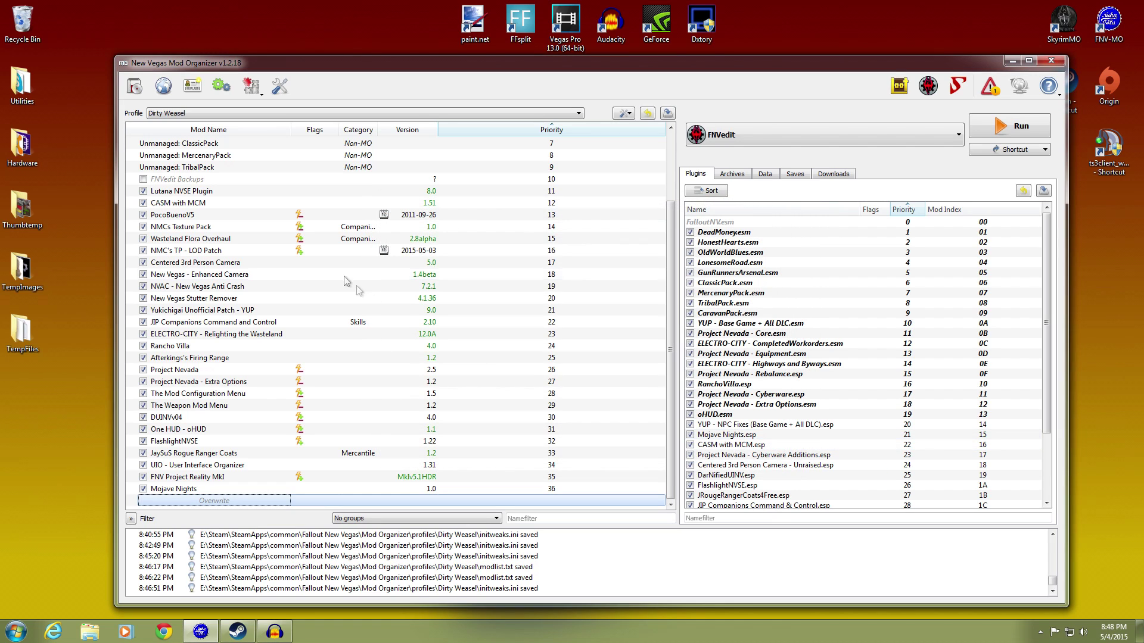
# Examine the file tree of the FNVedit Backups mod for the HonestHearts.esm backup alongside the DeadMoney.esm one.
pyautogui.doubleClick(222, 179)
pyautogui.click(728, 161)
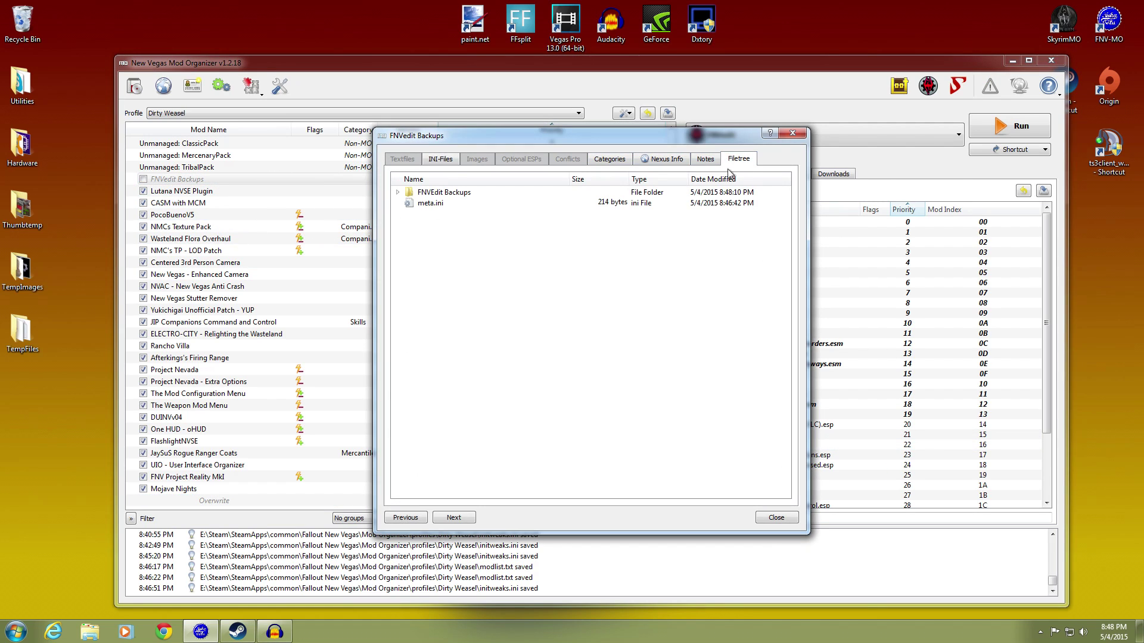
pyautogui.click(398, 192)
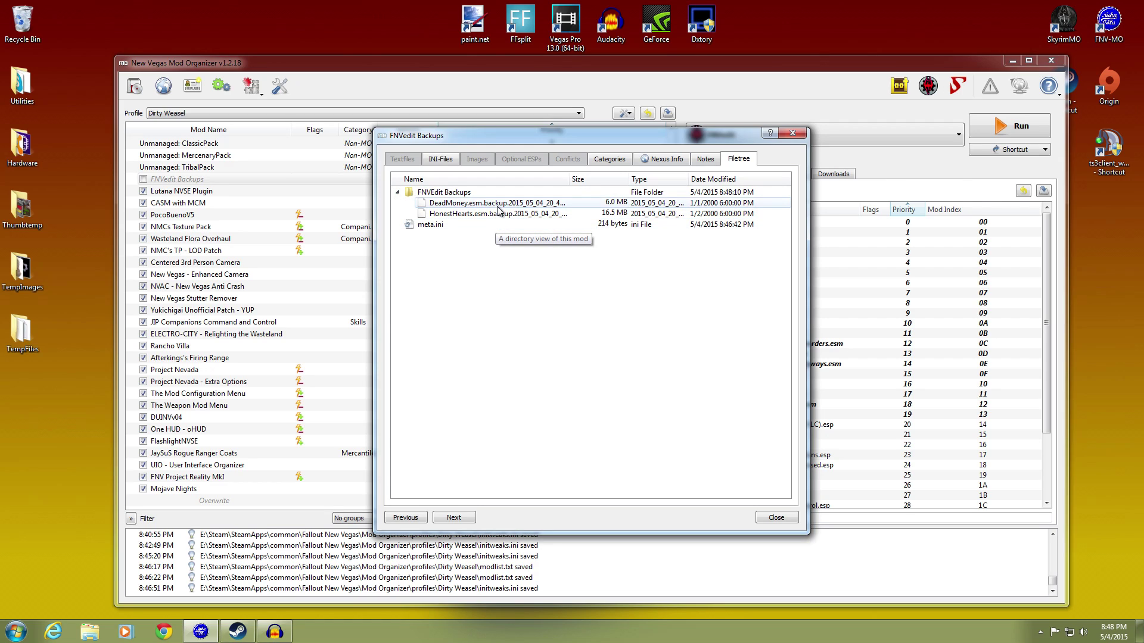
pyautogui.click(765, 518)
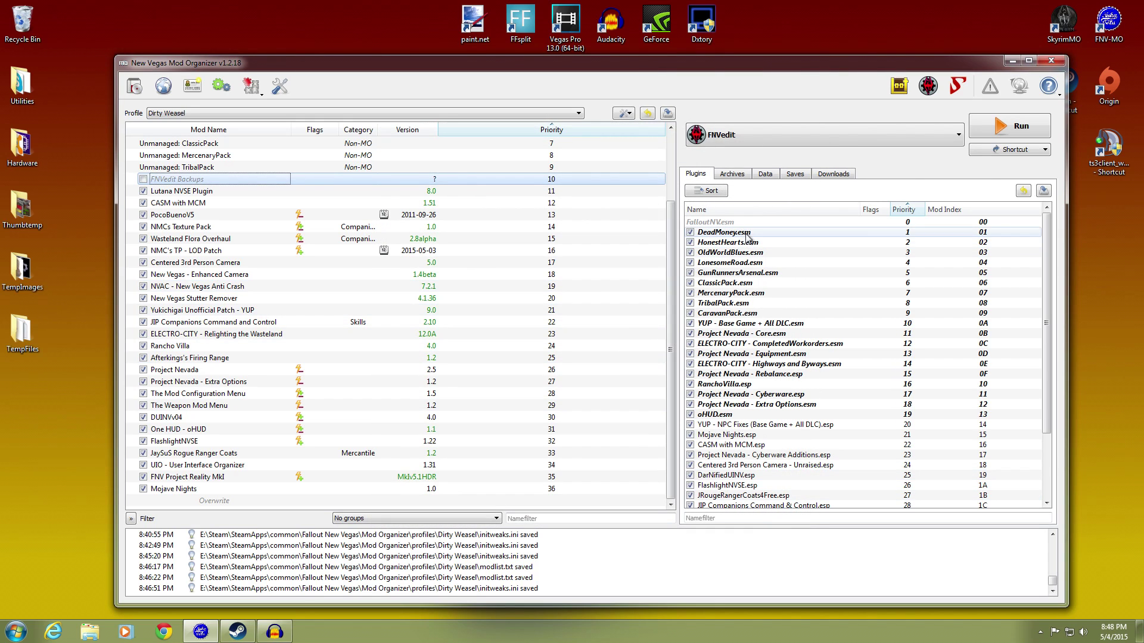
pyautogui.click(985, 136)
pyautogui.rightClick(698, 243)
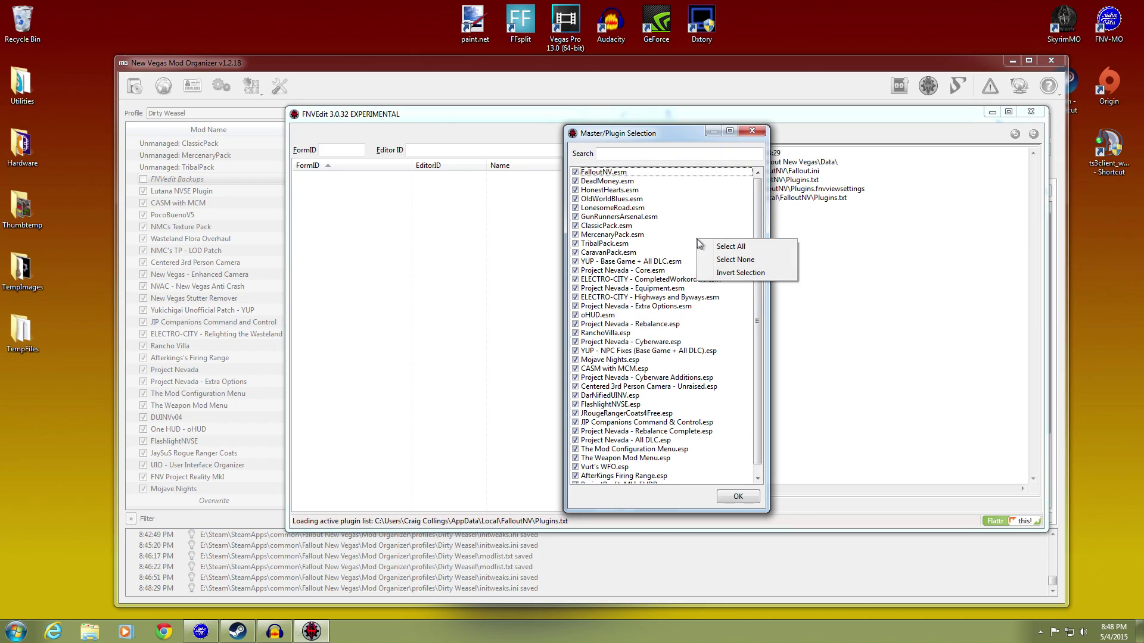
pyautogui.click(727, 260)
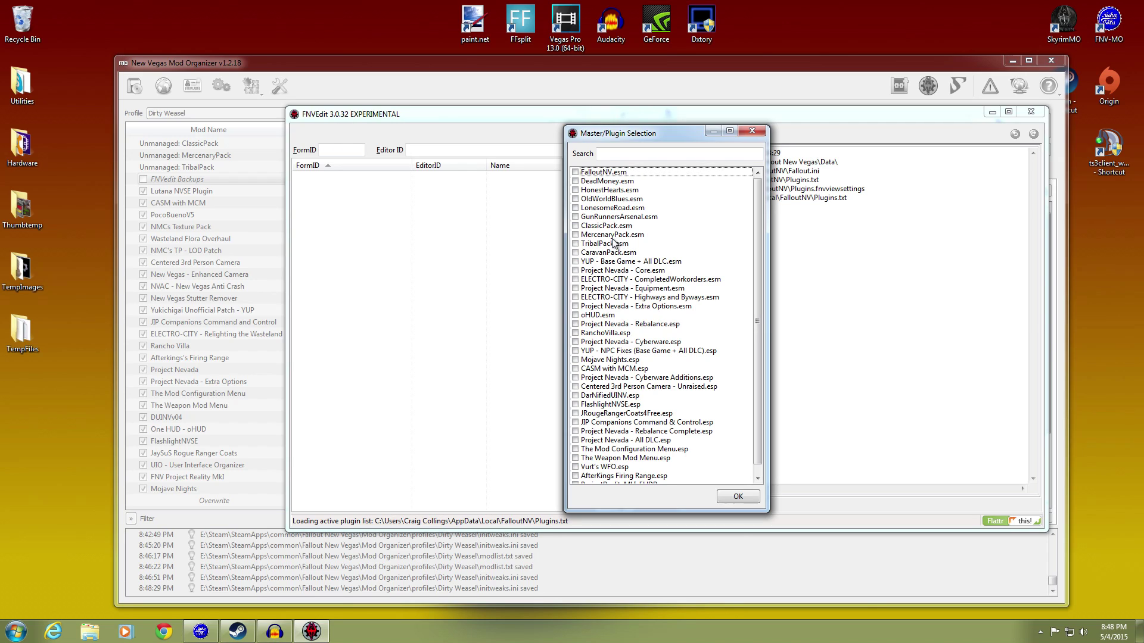
pyautogui.click(725, 498)
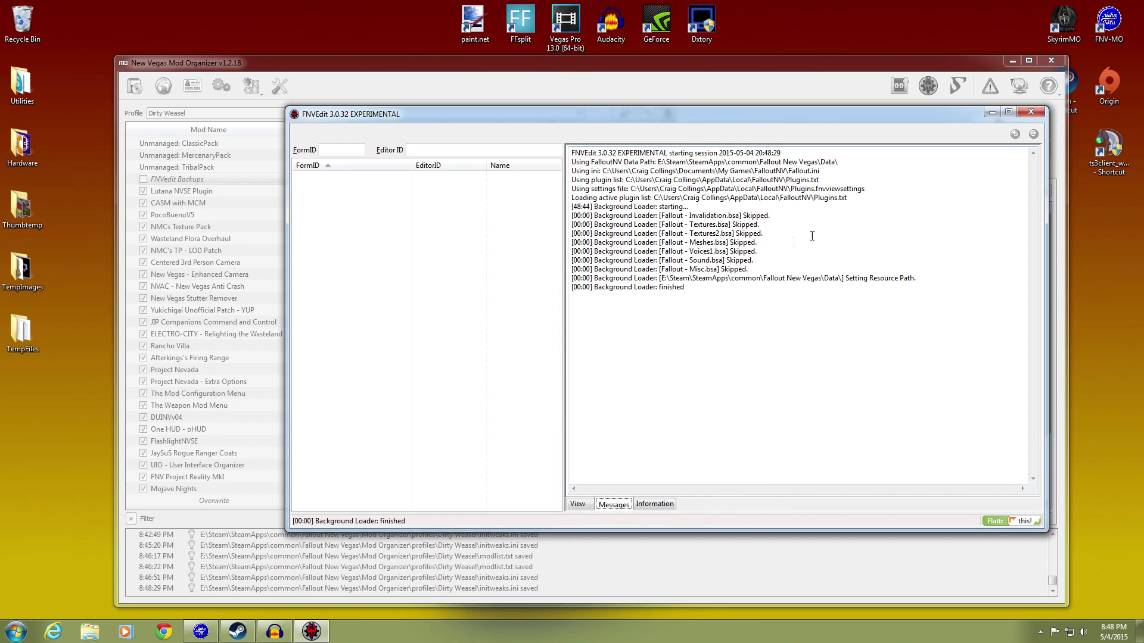
pyautogui.click(1031, 113)
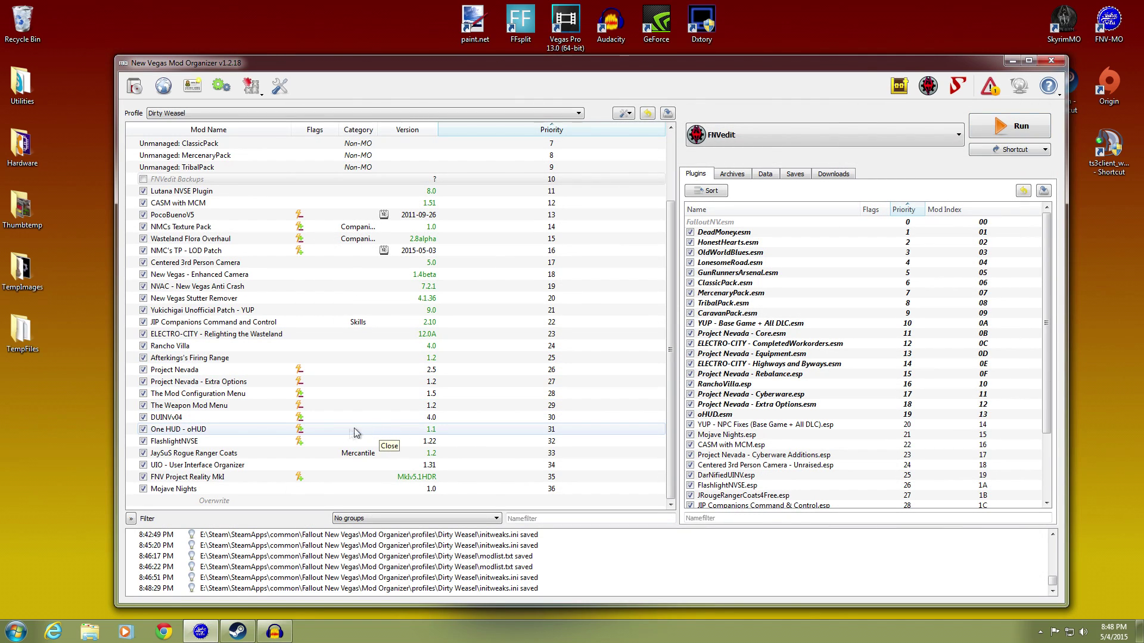
# Empty Overwrite again by deleting the FNVEdit Backups folder that the last FNVEdit session generated there.
pyautogui.doubleClick(243, 501)
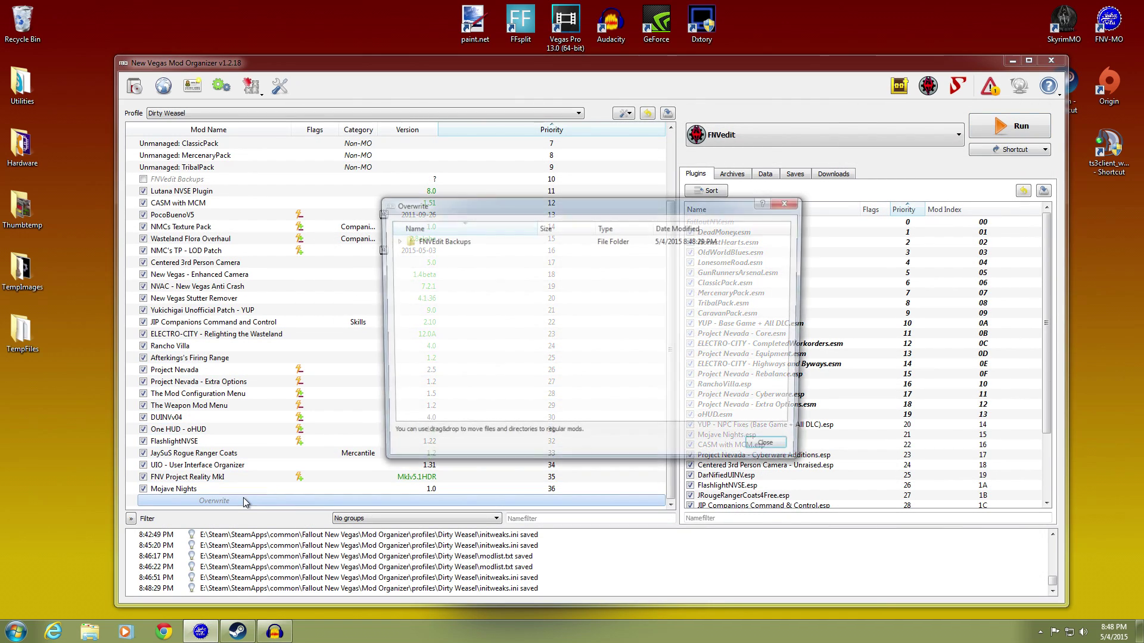
pyautogui.rightClick(453, 240)
pyautogui.click(465, 263)
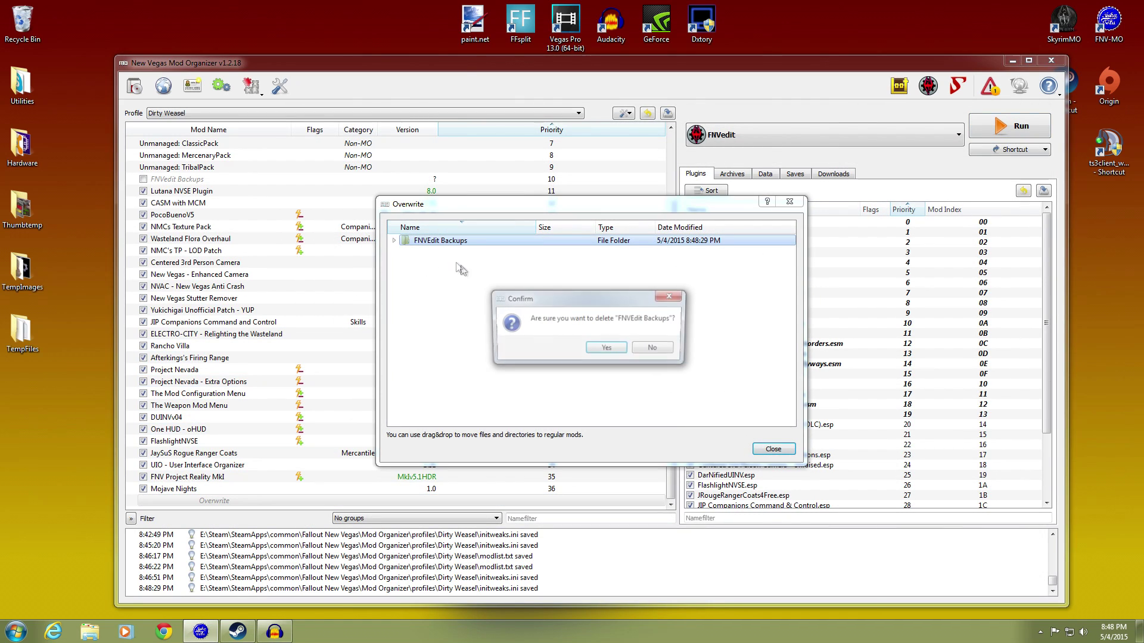
pyautogui.click(607, 349)
pyautogui.click(770, 449)
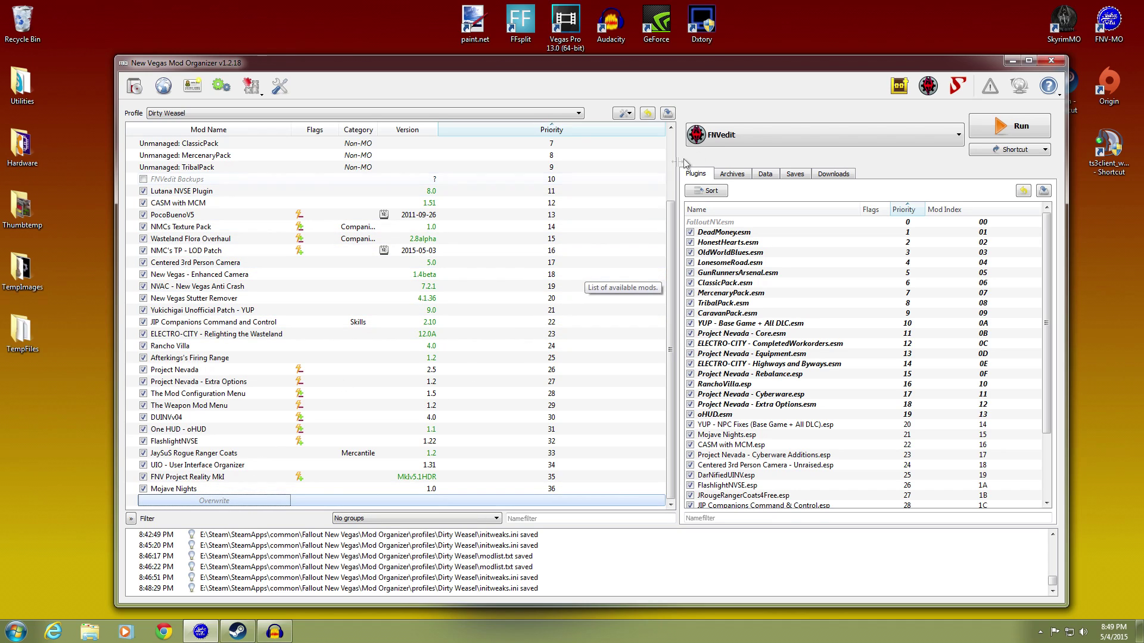
# Sort the plugins in LOOT without applying the calculated load order, and examine the report details for remaining cleaning warnings.
pyautogui.click(899, 85)
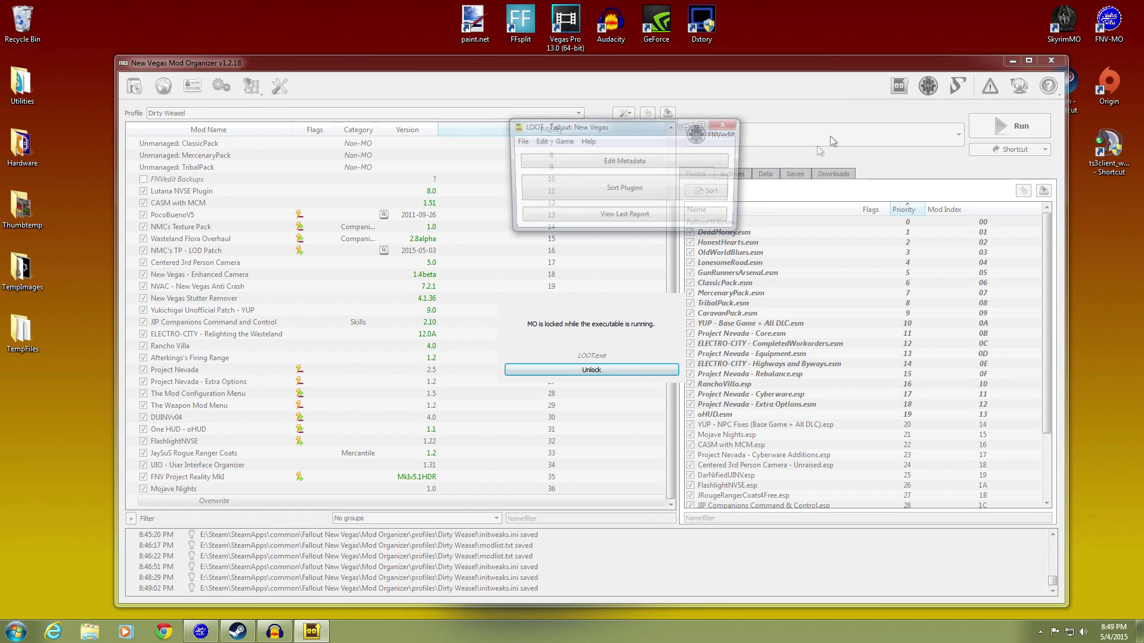
pyautogui.click(619, 188)
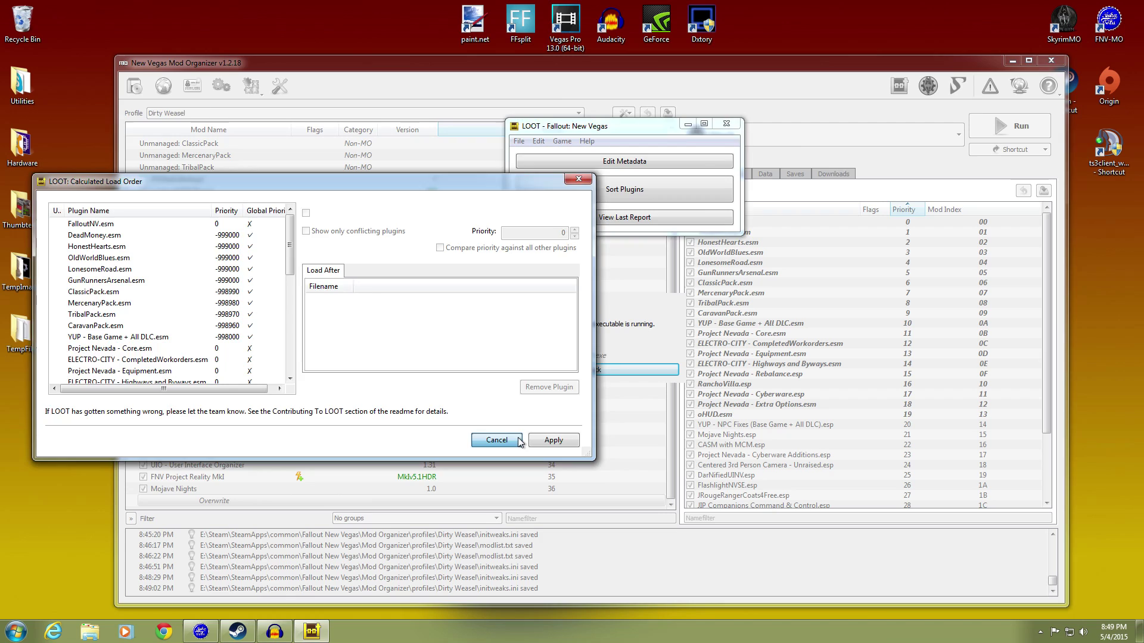
pyautogui.click(497, 440)
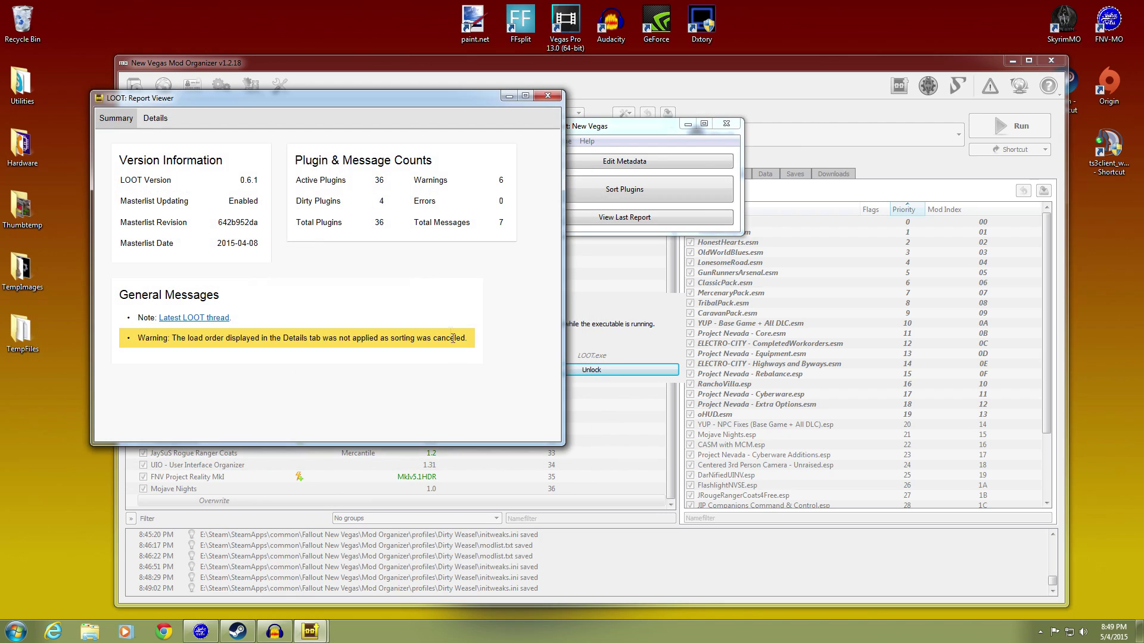
pyautogui.click(156, 118)
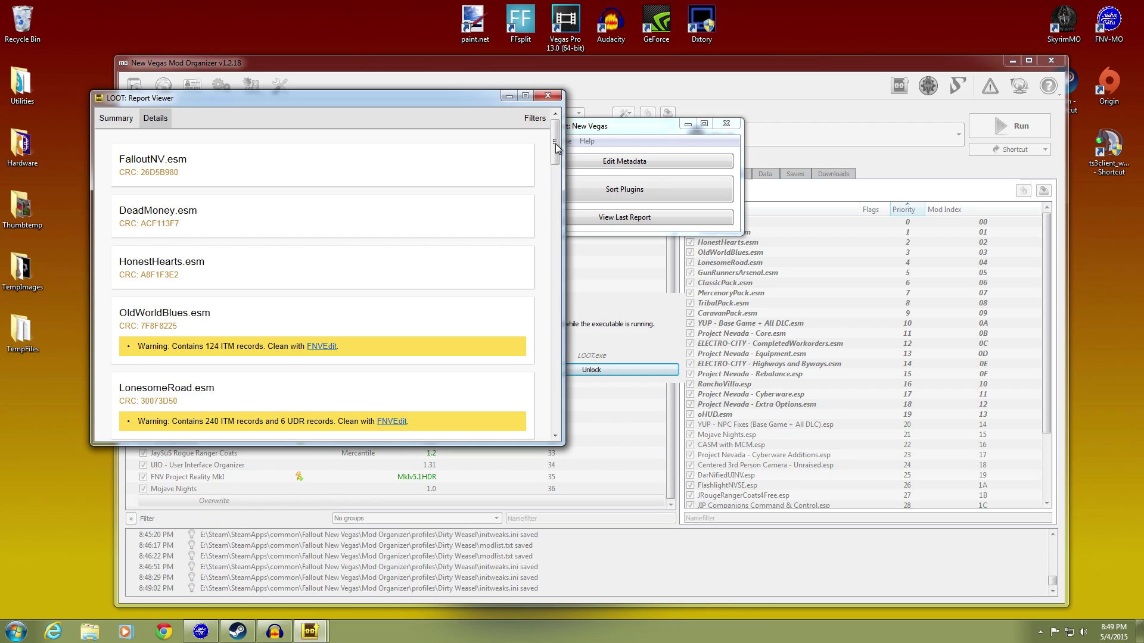
pyautogui.moveTo(557, 148); pyautogui.dragTo(558, 168)
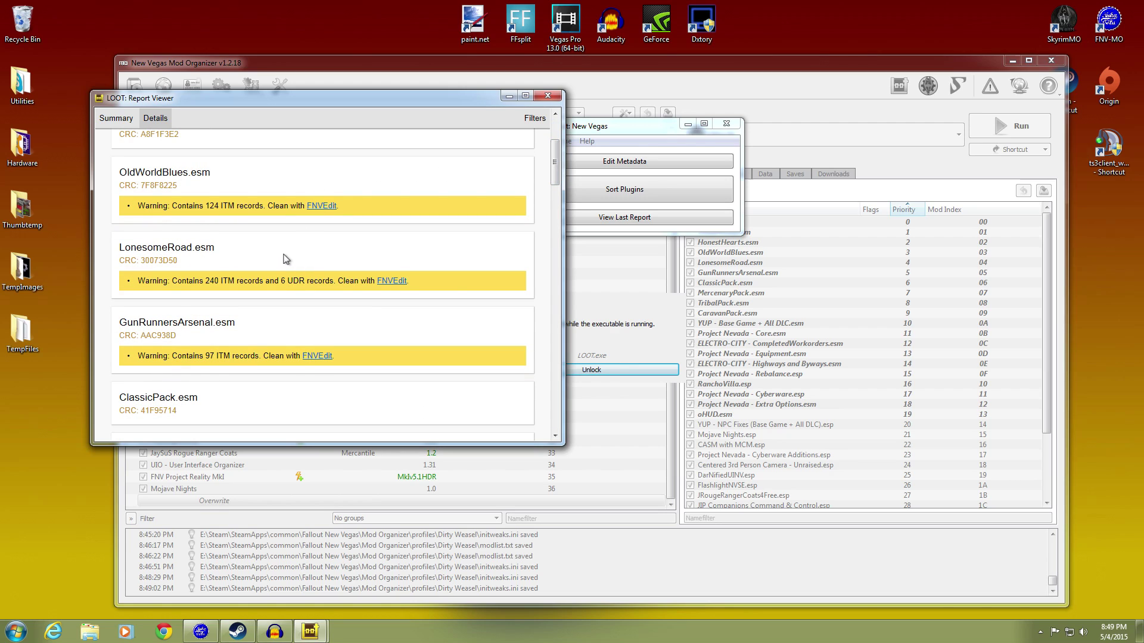
pyautogui.moveTo(555, 169); pyautogui.dragTo(545, 371)
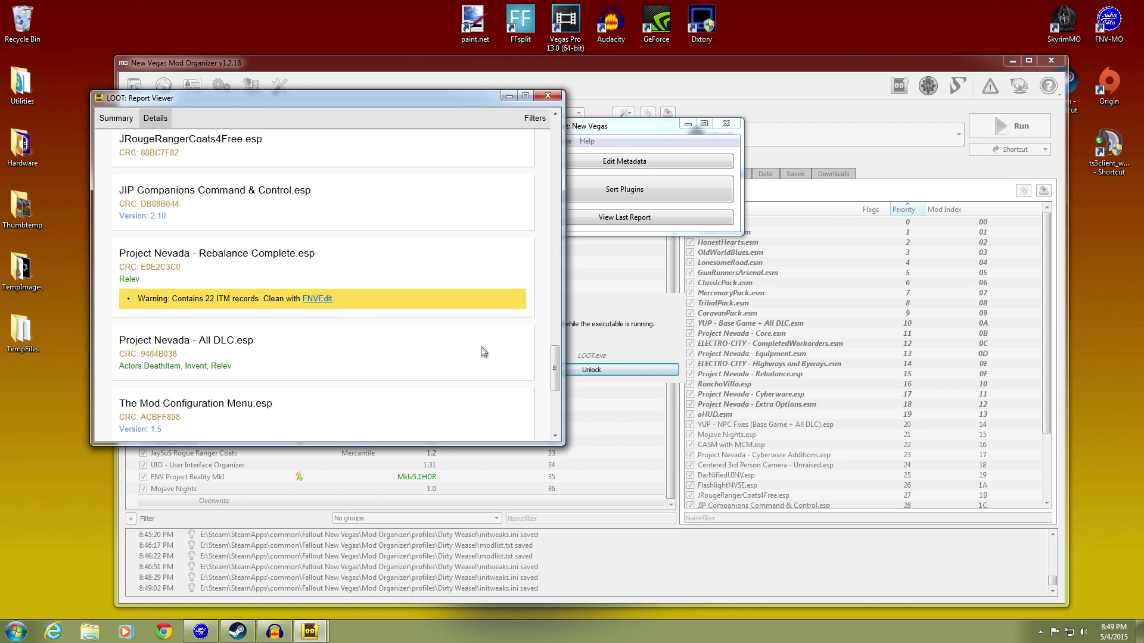
pyautogui.moveTo(555, 368)
pyautogui.mouseDown()
pyautogui.moveTo(569, 144)
pyautogui.moveTo(554, 202)
pyautogui.moveTo(564, 368)
pyautogui.mouseUp()
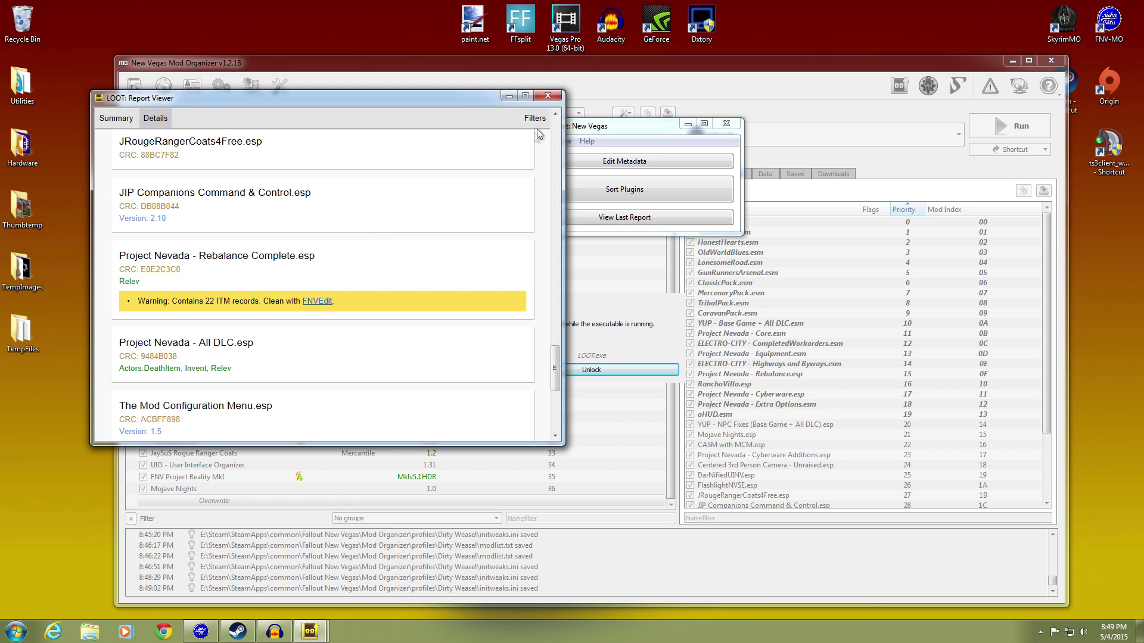
pyautogui.click(547, 96)
pyautogui.click(727, 124)
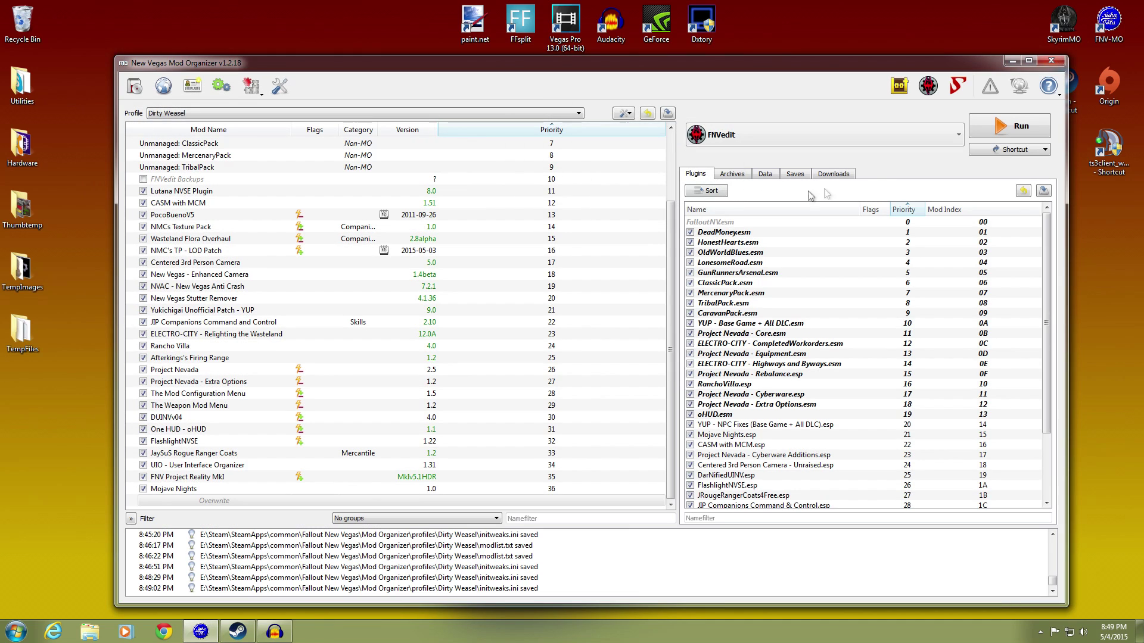
# Run FNVedit with only Project Nevada - Rebalance Complete.esp selected for loading, and apply the filter for cleaning to it.
pyautogui.click(984, 129)
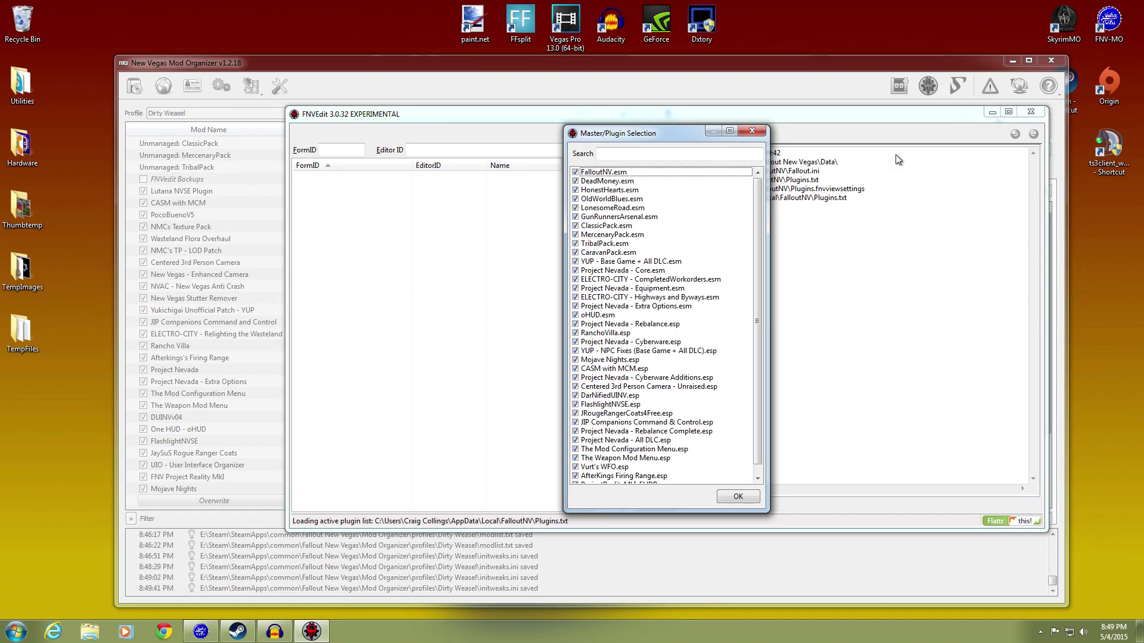
pyautogui.rightClick(691, 234)
pyautogui.click(705, 250)
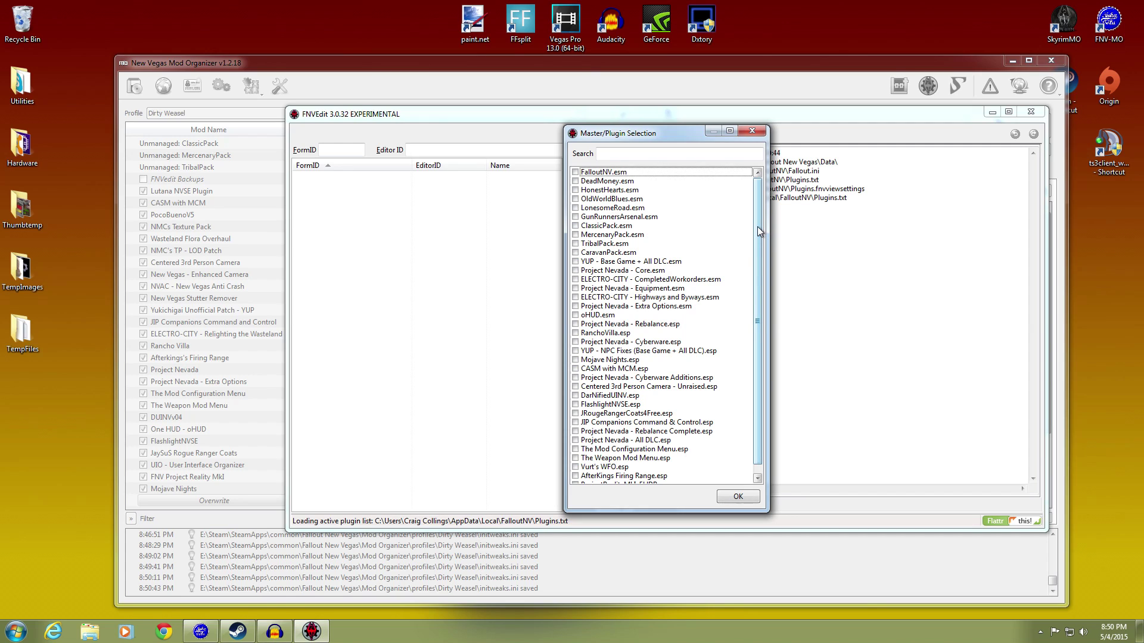
pyautogui.moveTo(758, 228); pyautogui.dragTo(754, 236)
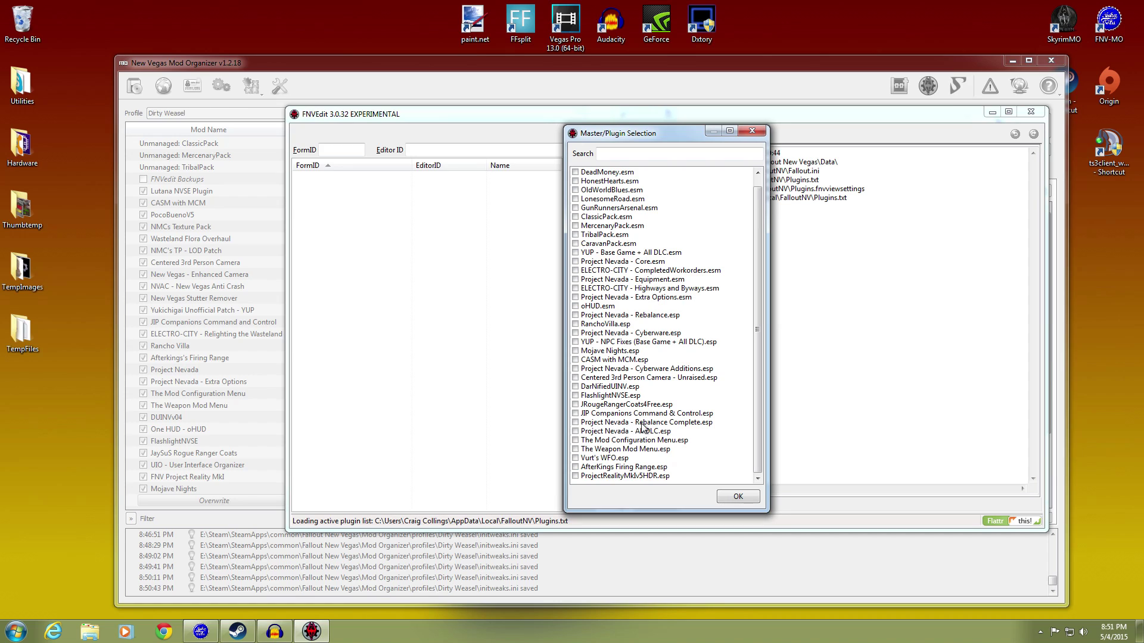
pyautogui.press('Return')
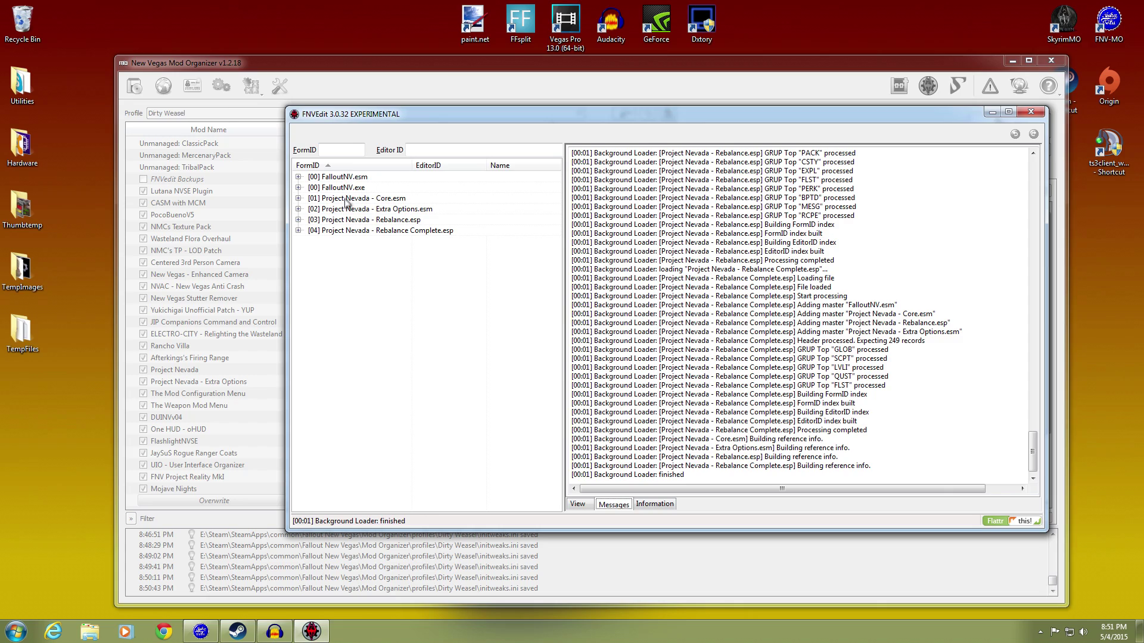
pyautogui.rightClick(399, 232)
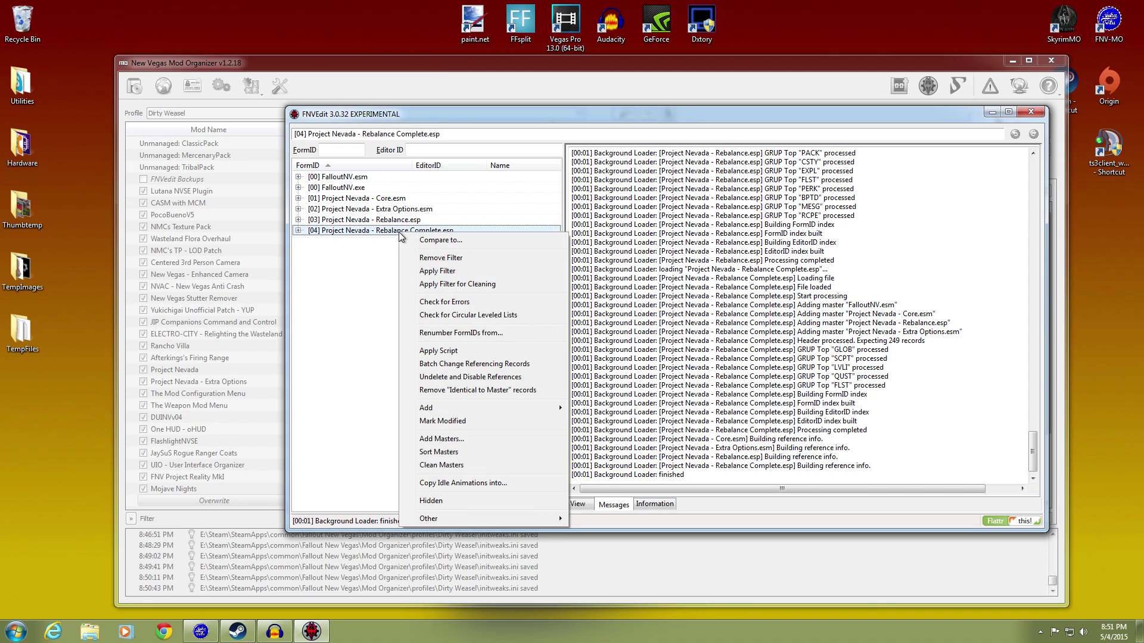
pyautogui.click(412, 284)
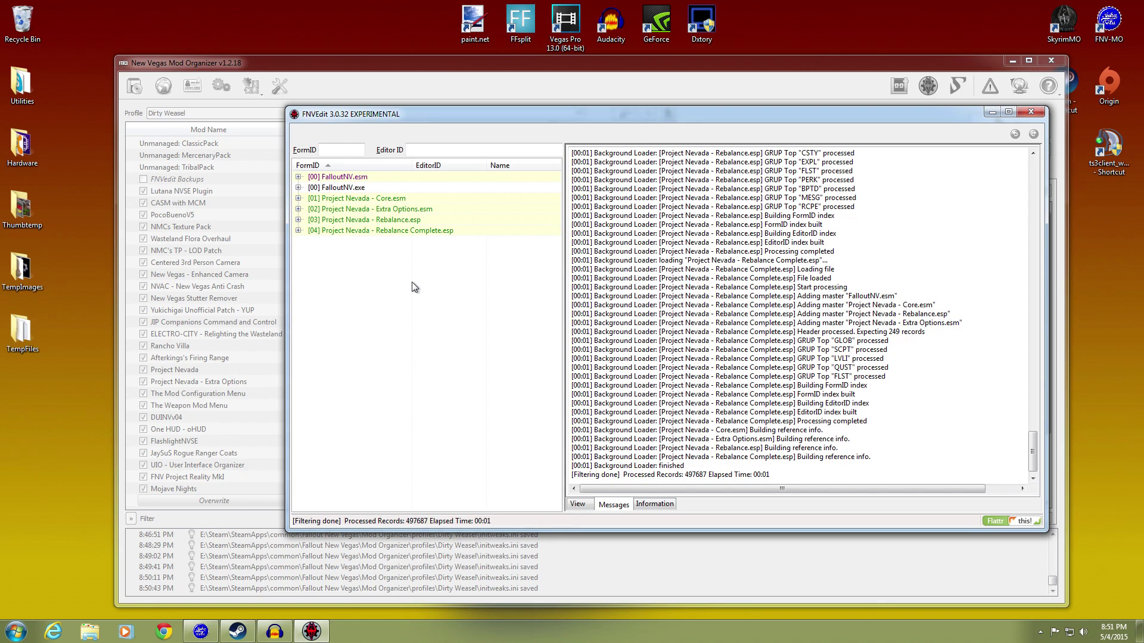
pyautogui.rightClick(391, 231)
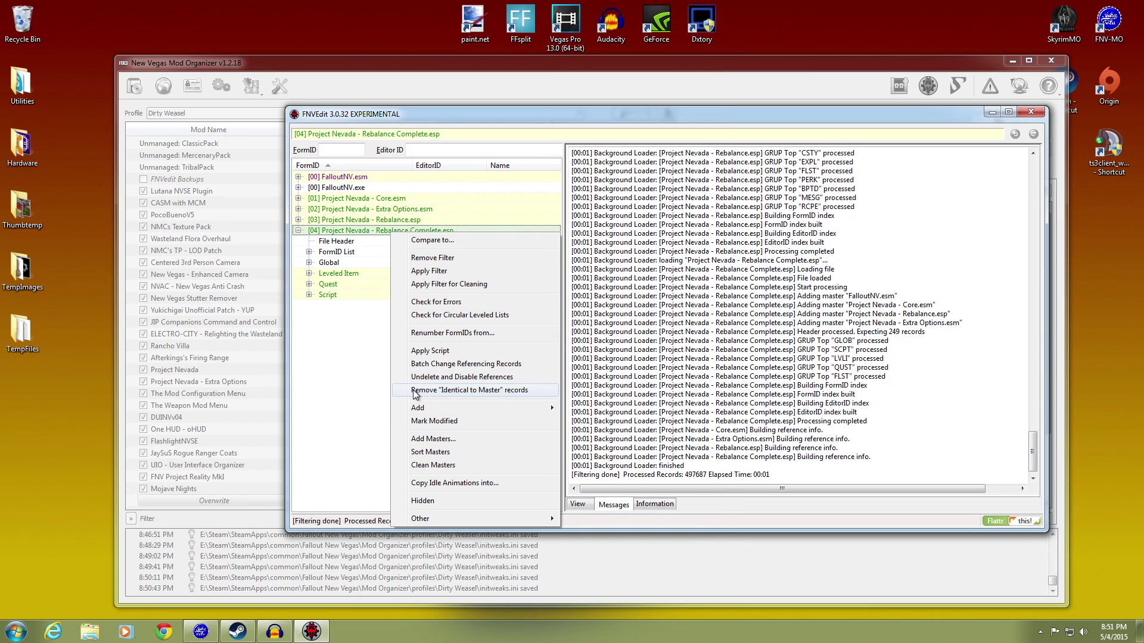
pyautogui.click(299, 231)
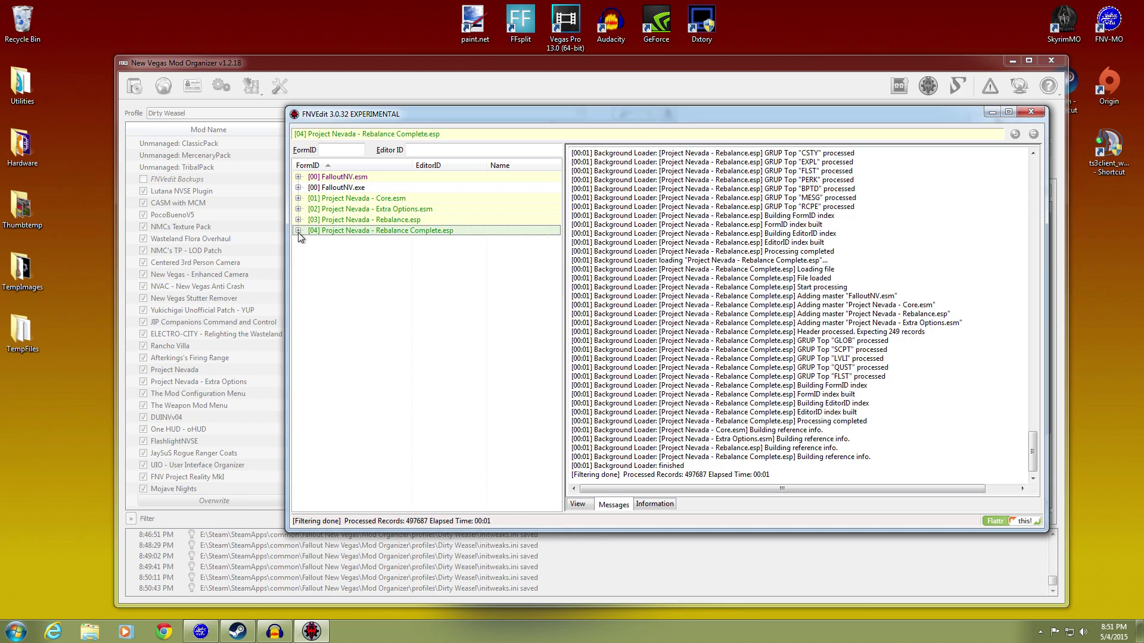
# Remove the "Identical to Master" records from Project Nevada - Rebalance Complete.esp, and undelete and disable its references.
pyautogui.rightClick(369, 228)
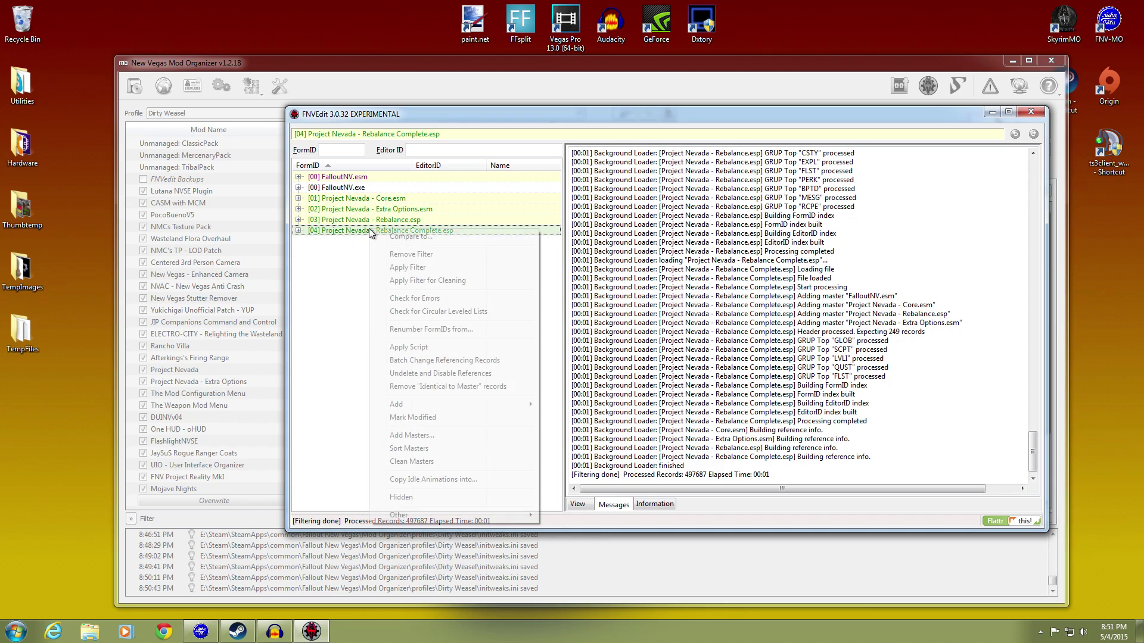
pyautogui.click(423, 387)
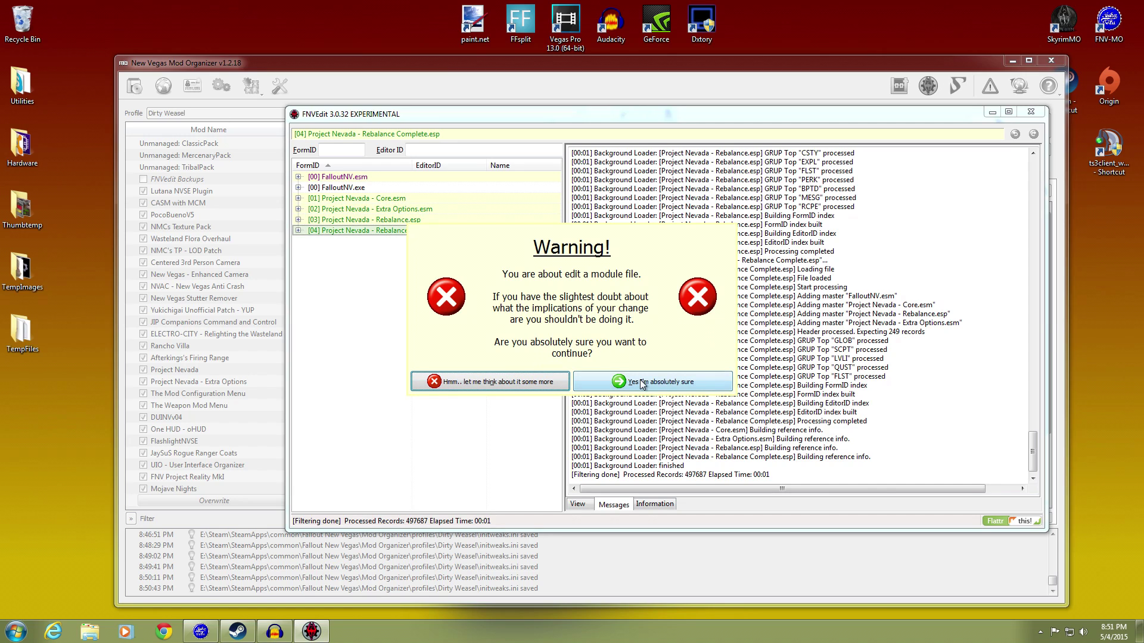
pyautogui.click(640, 382)
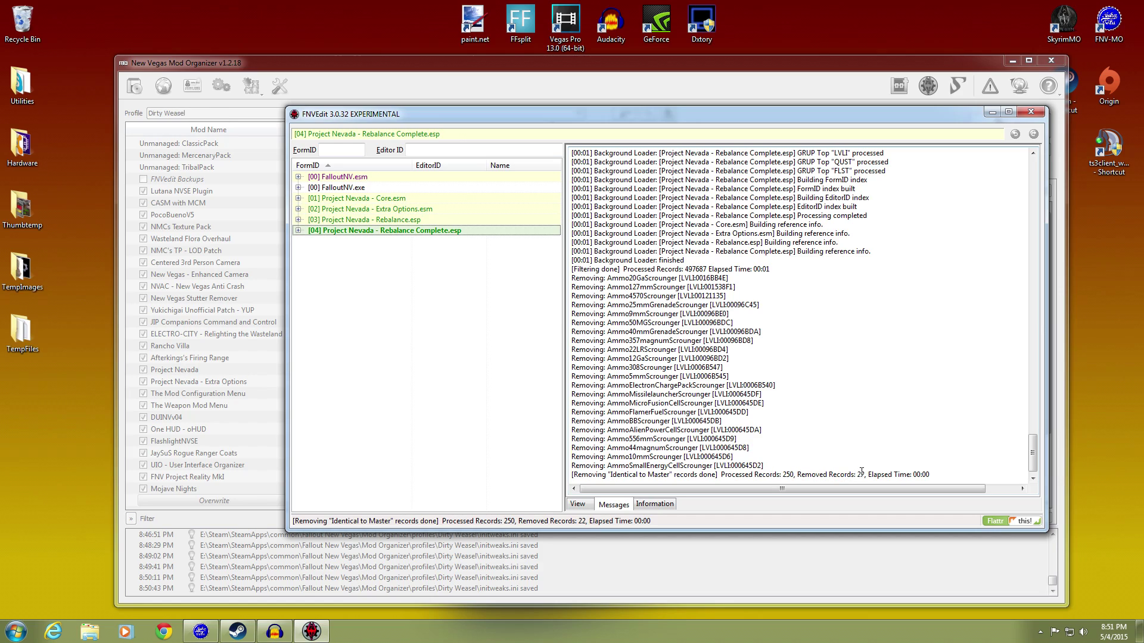
pyautogui.rightClick(413, 230)
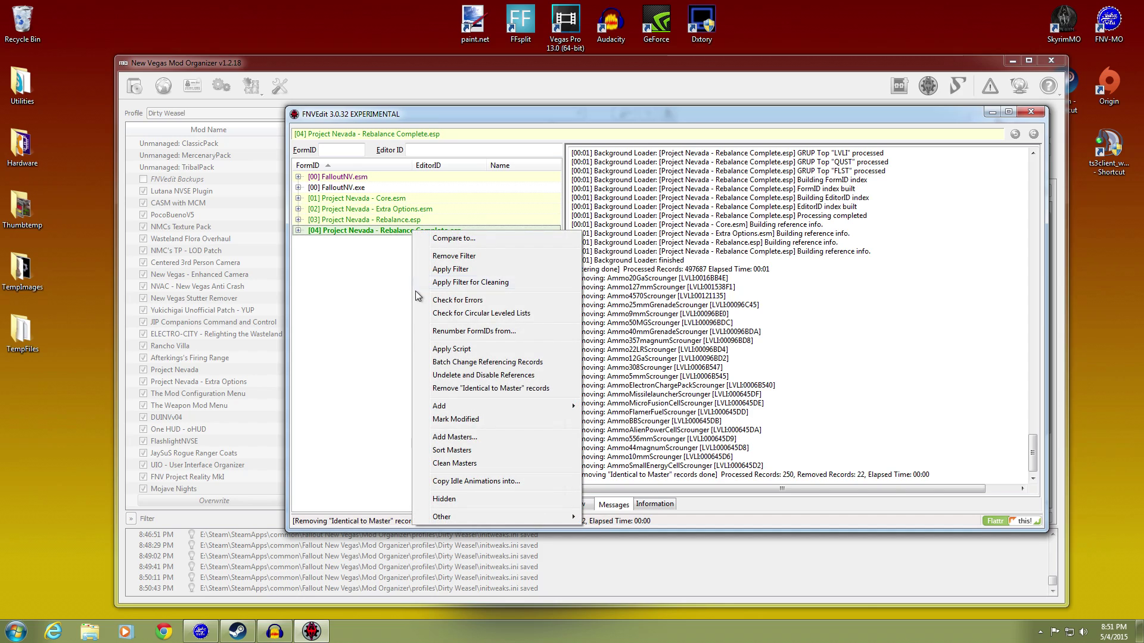
pyautogui.click(420, 374)
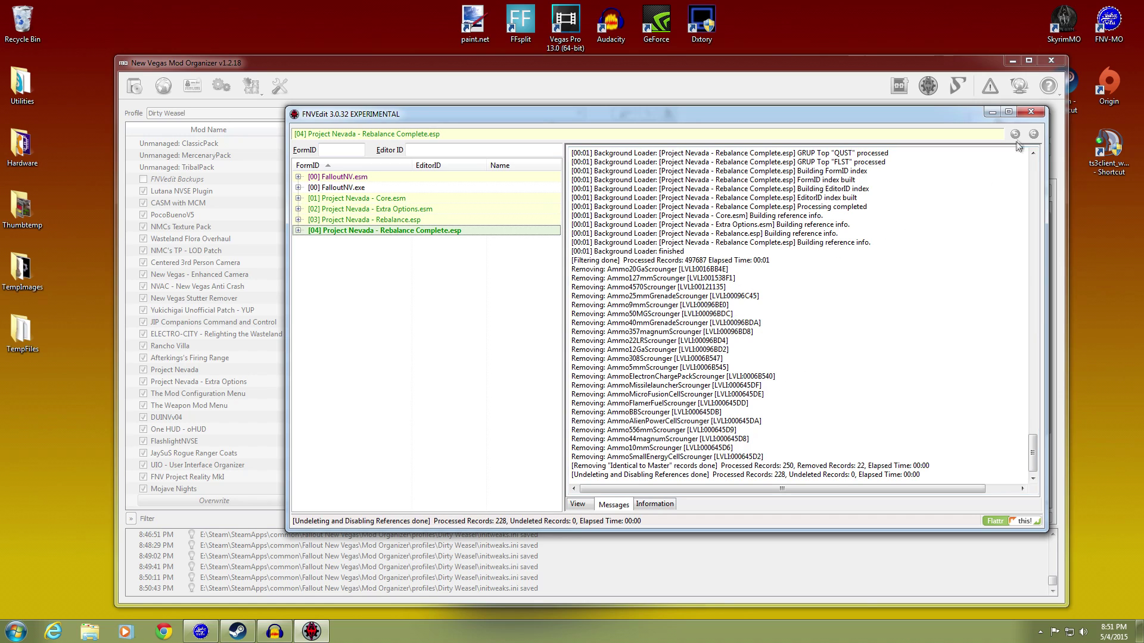
# Close FNVEdit and save the cleaned Project Nevada - Rebalance Complete.esp with plugin backup turned off.
pyautogui.click(1029, 112)
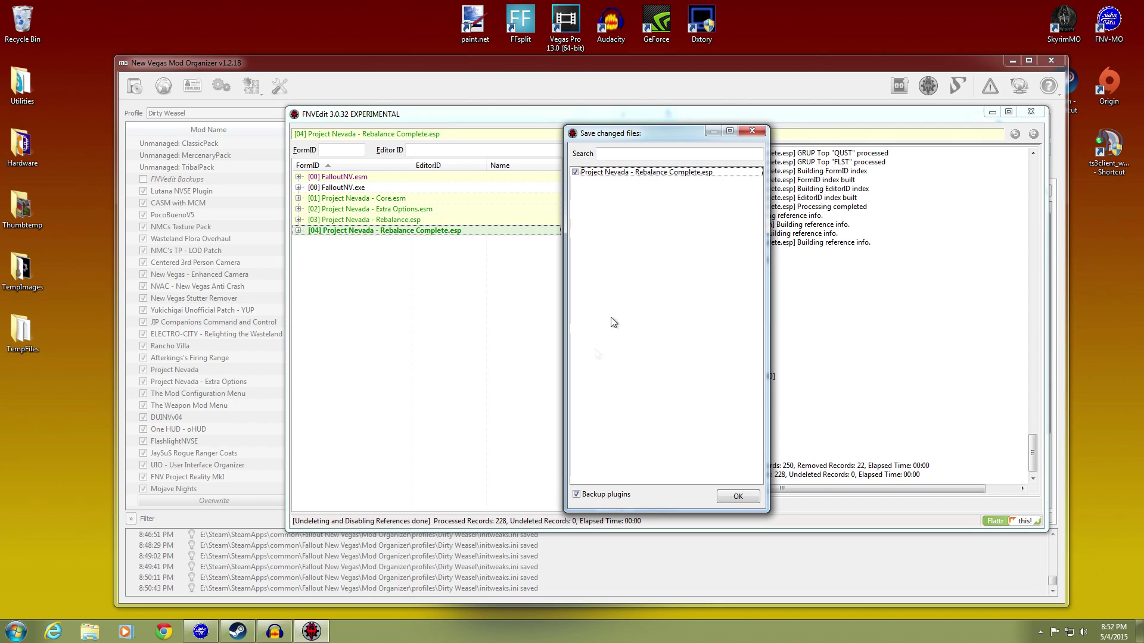
pyautogui.click(577, 495)
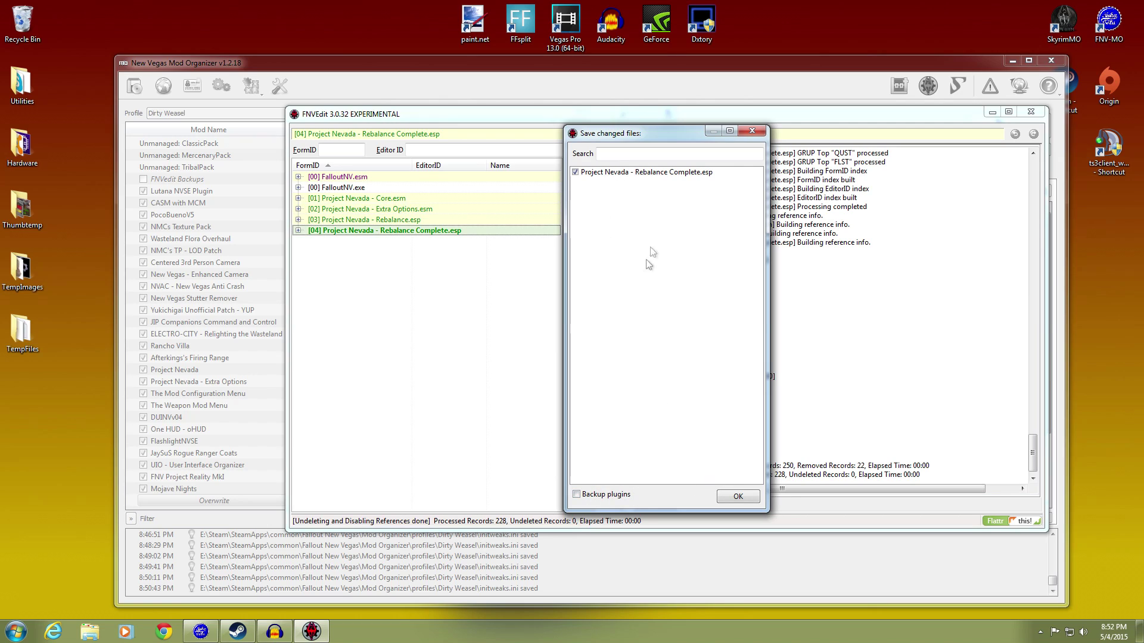
pyautogui.click(729, 500)
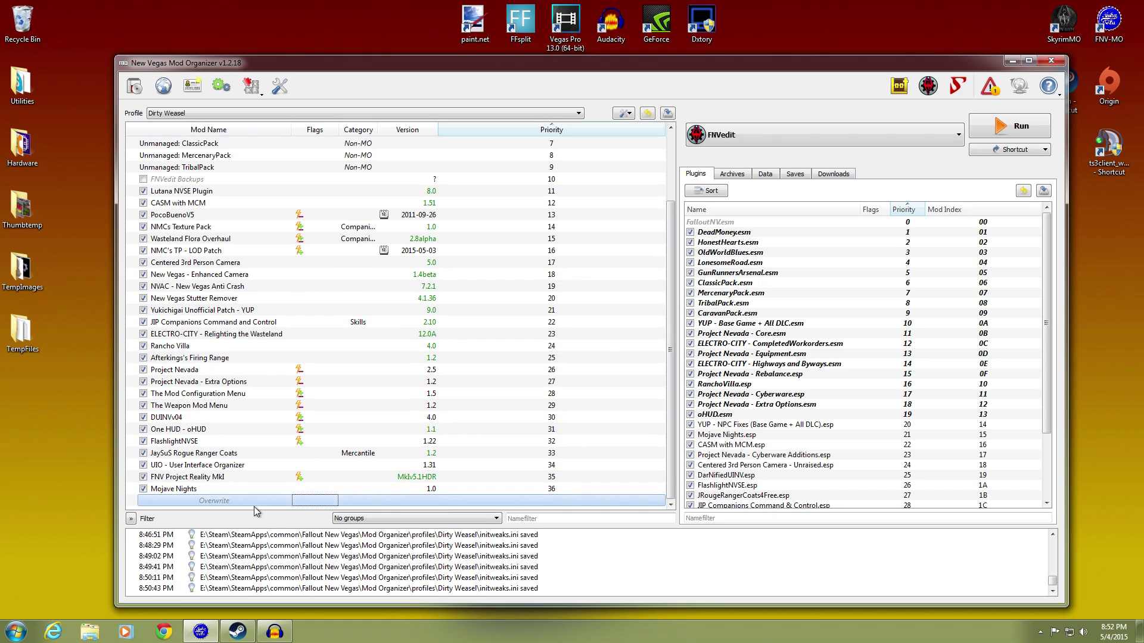
# Delete the FNVEdit Backups folder from Overwrite after the Rebalance Complete cleaning session.
pyautogui.doubleClick(238, 501)
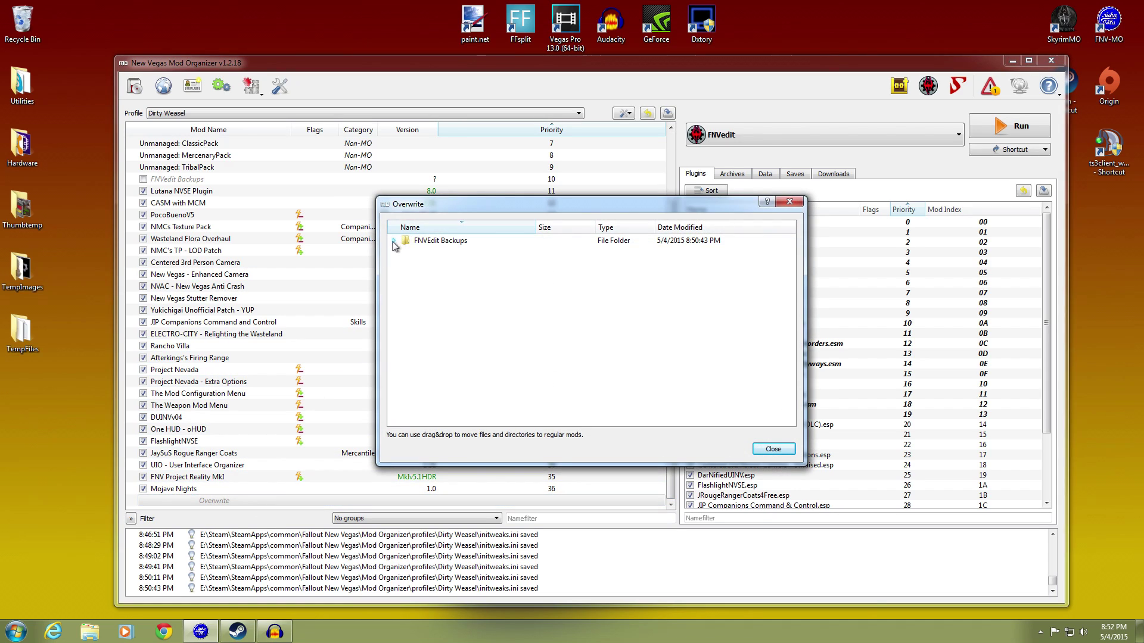
pyautogui.rightClick(440, 240)
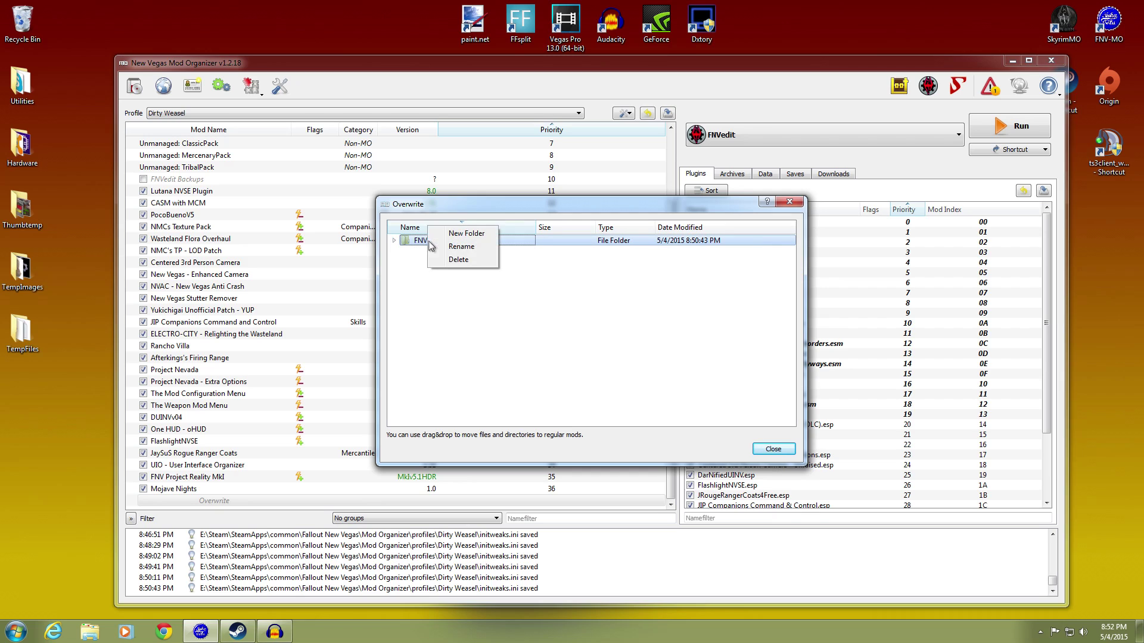
pyautogui.click(457, 272)
pyautogui.click(610, 351)
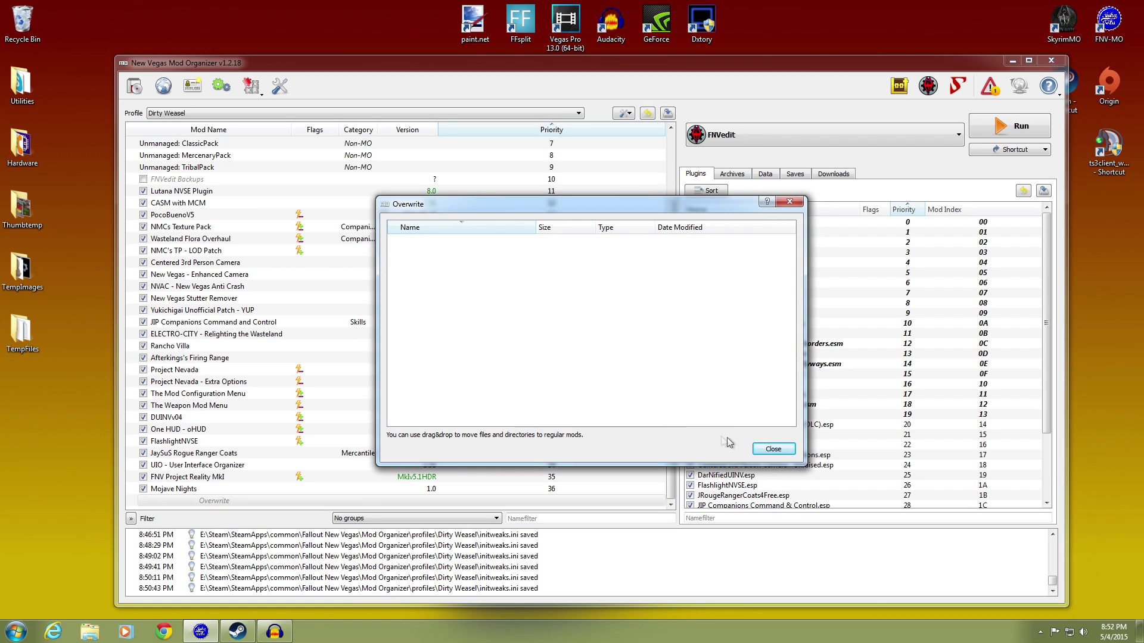
pyautogui.click(773, 449)
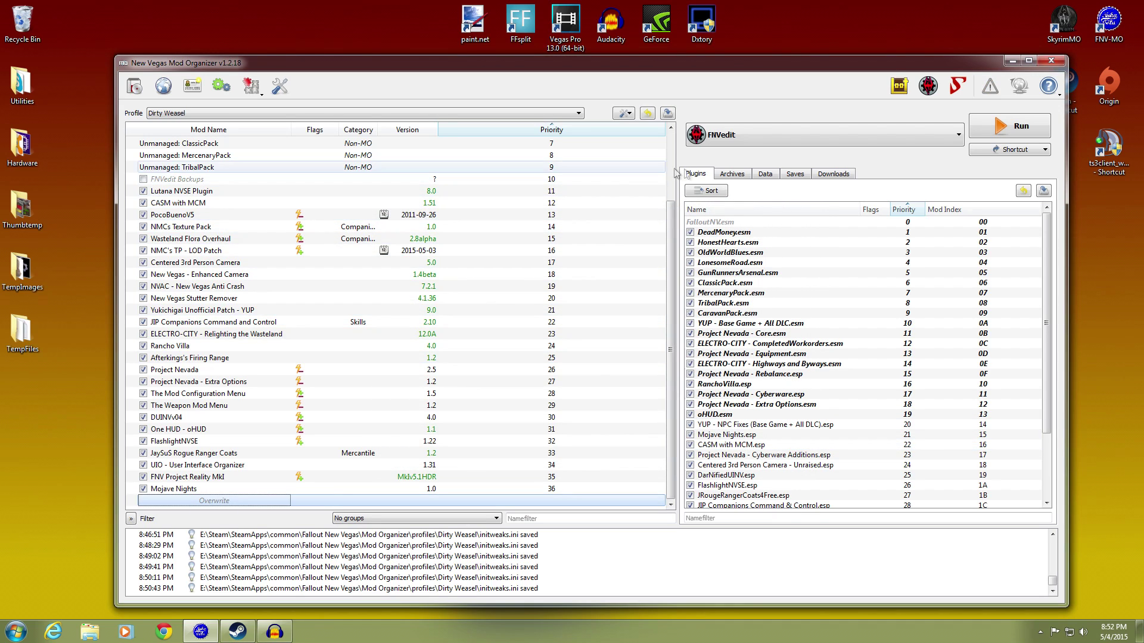
# Sort the plugins in LOOT without applying the load order, and examine the report details for Project Nevada - Rebalance Complete.esp and other cleaning warnings.
pyautogui.click(900, 87)
pyautogui.click(662, 187)
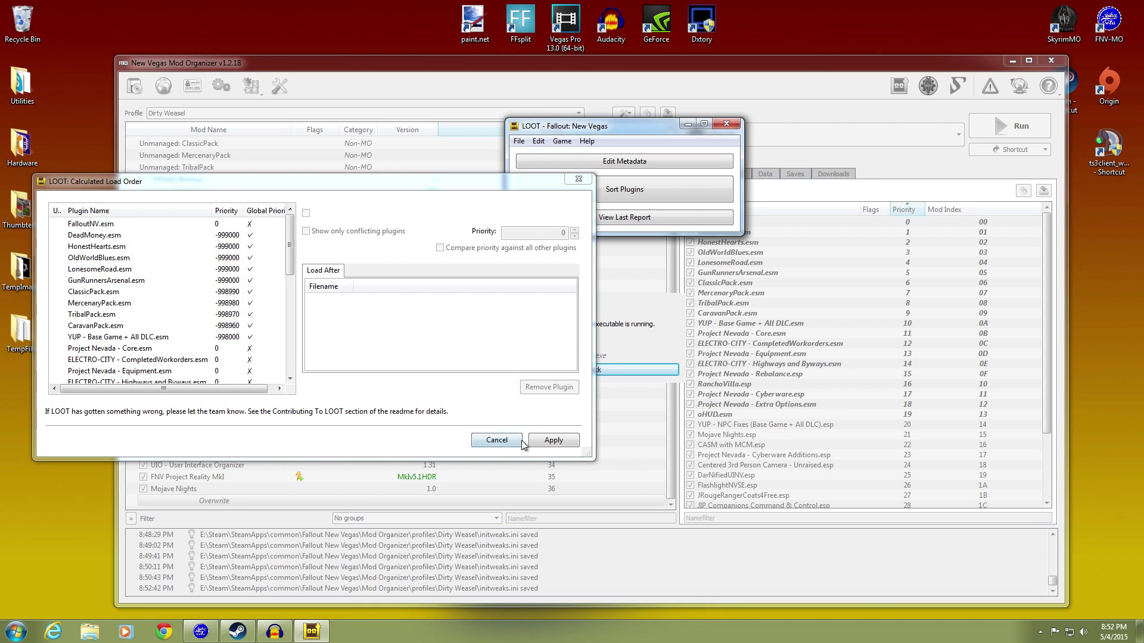
pyautogui.click(505, 440)
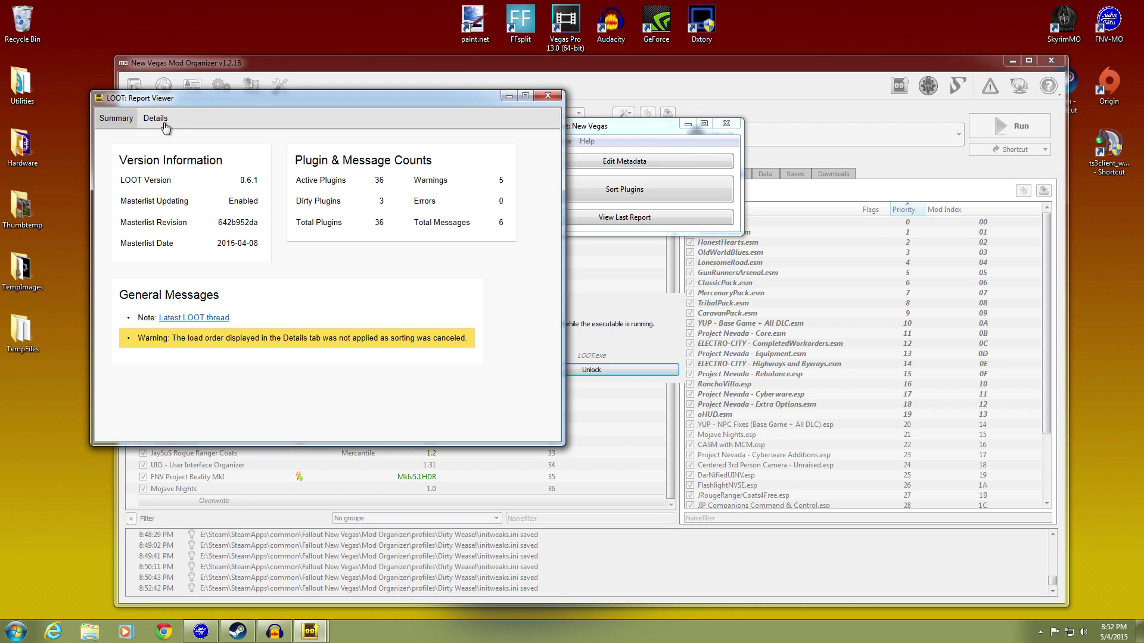
pyautogui.click(164, 124)
pyautogui.scroll(-15, 351, 240)
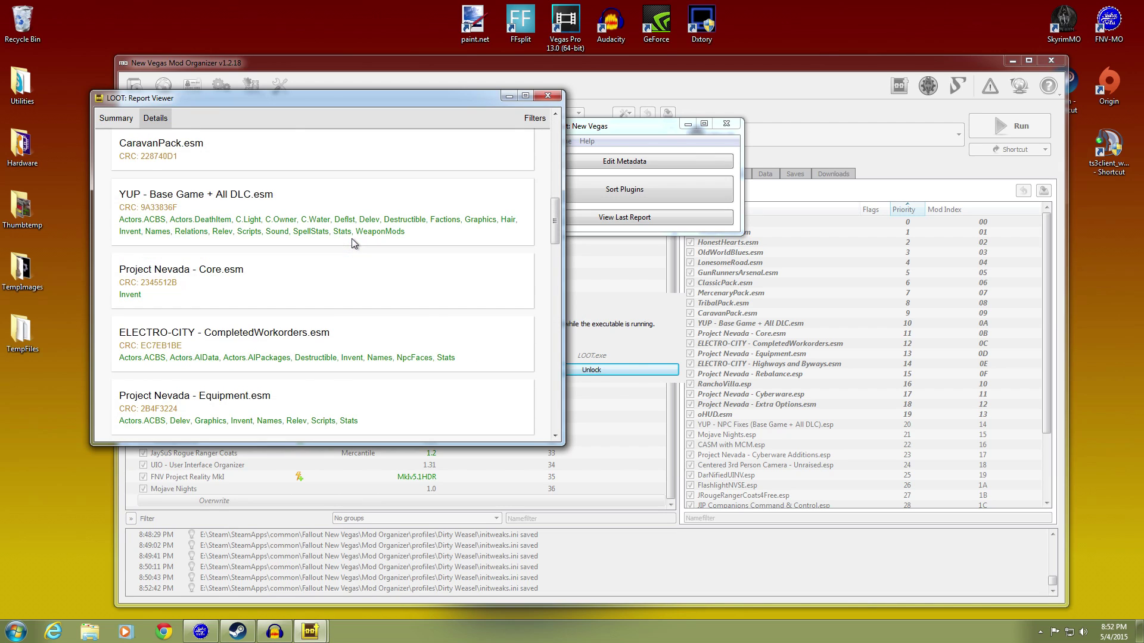
pyautogui.scroll(-12, 354, 243)
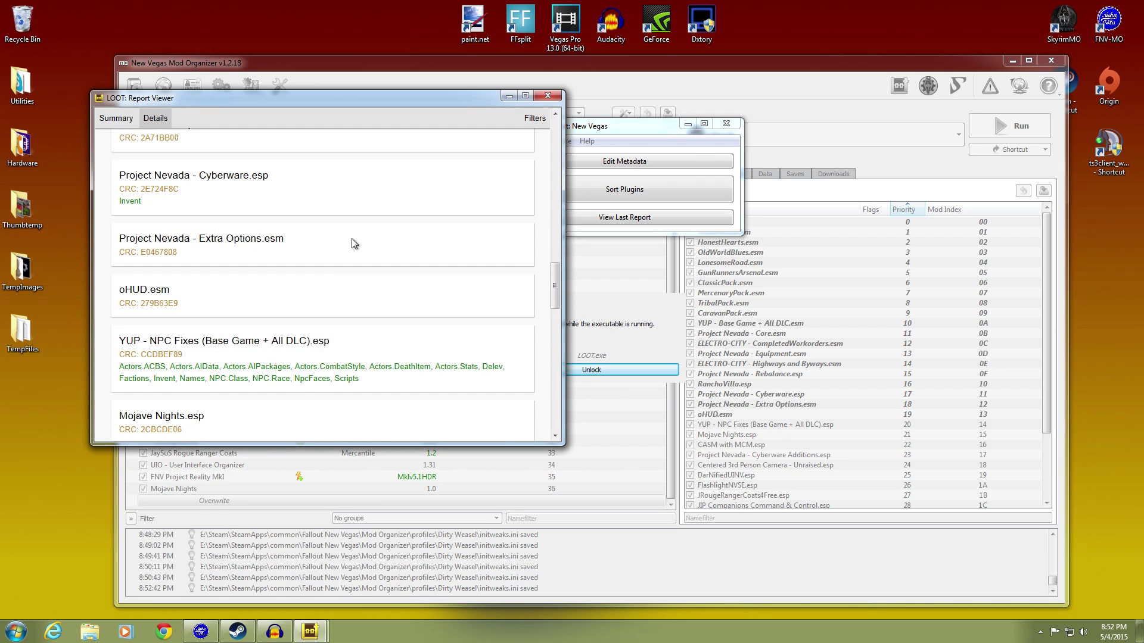
pyautogui.scroll(-12, 351, 243)
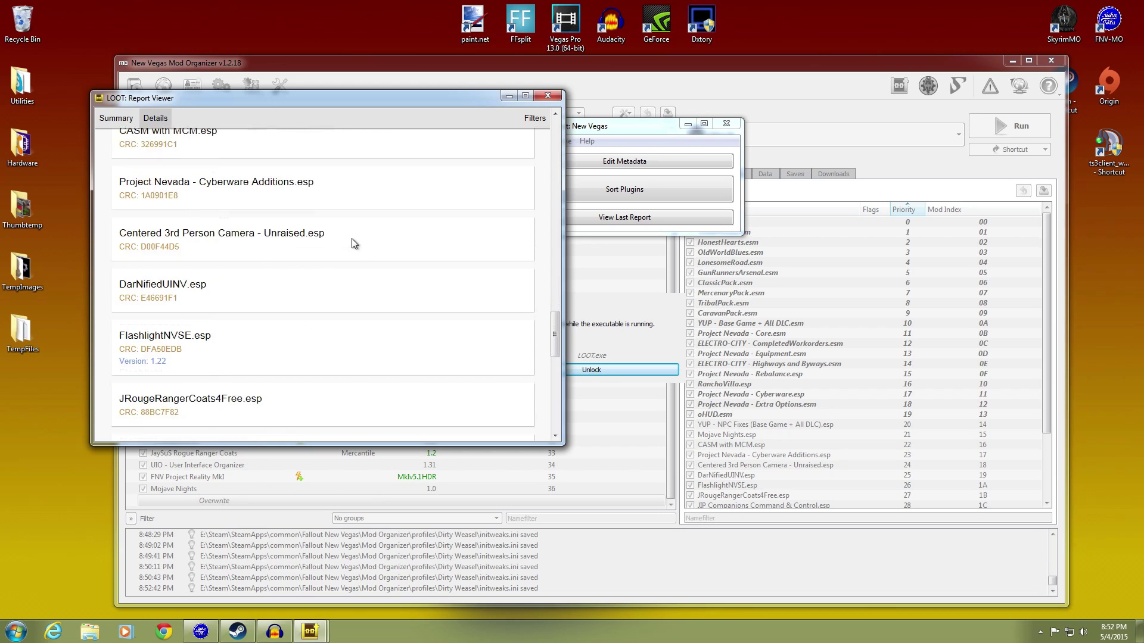
pyautogui.scroll(-3, 355, 243)
pyautogui.scroll(-3, 353, 243)
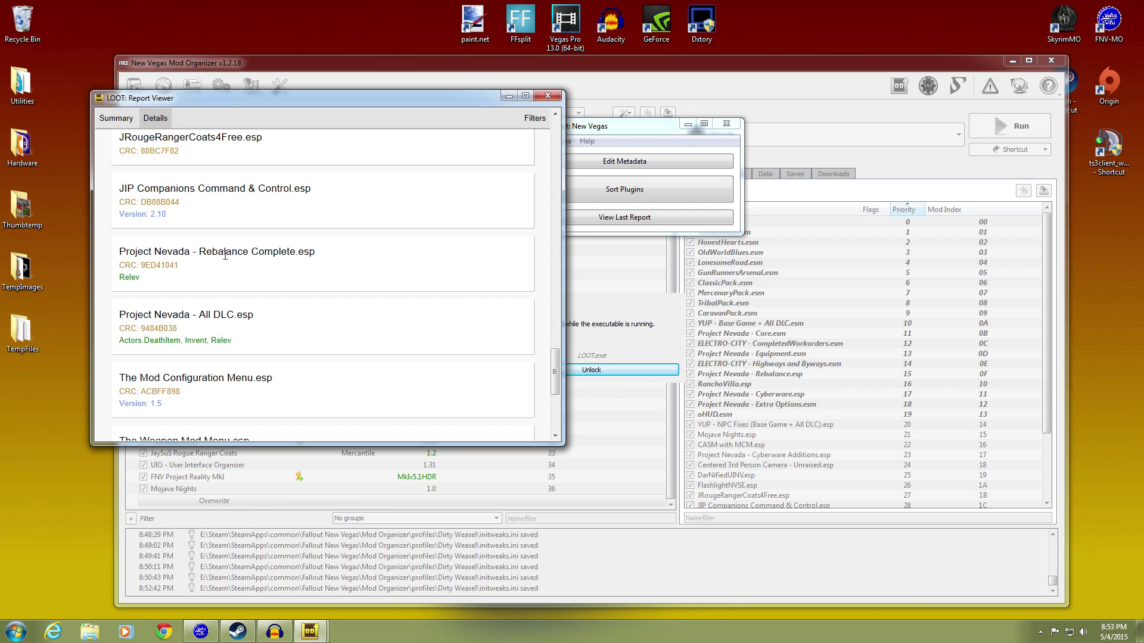
pyautogui.scroll(-3, 377, 271)
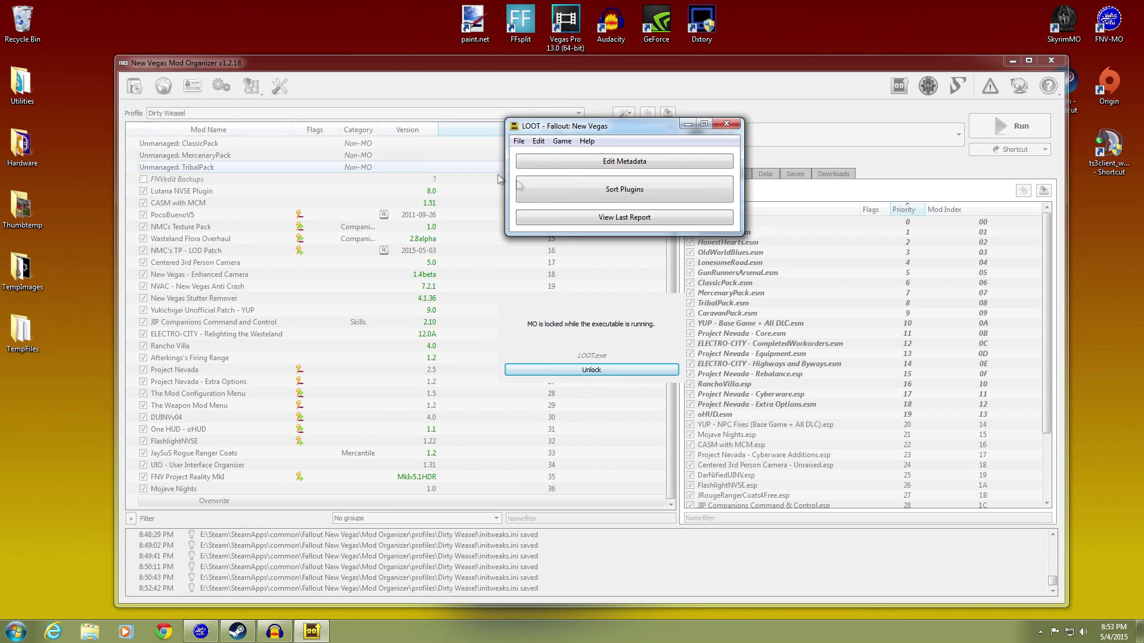
pyautogui.click(726, 124)
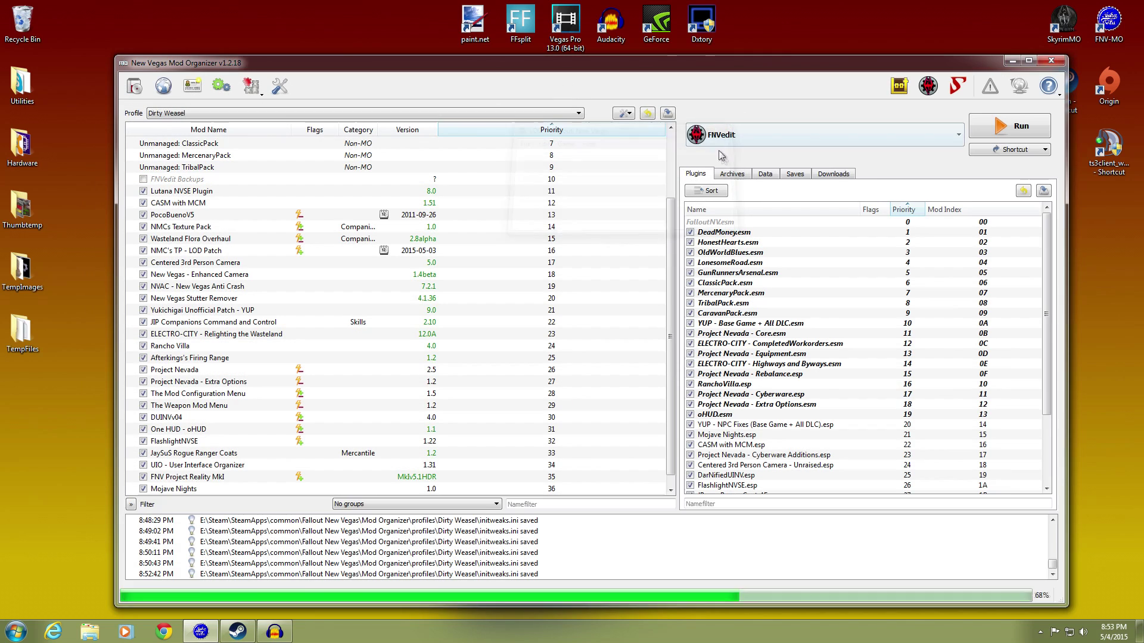
# Run FNVedit with only Vurt's WFO.esp selected for loading, and apply the filter for cleaning to it.
pyautogui.click(930, 88)
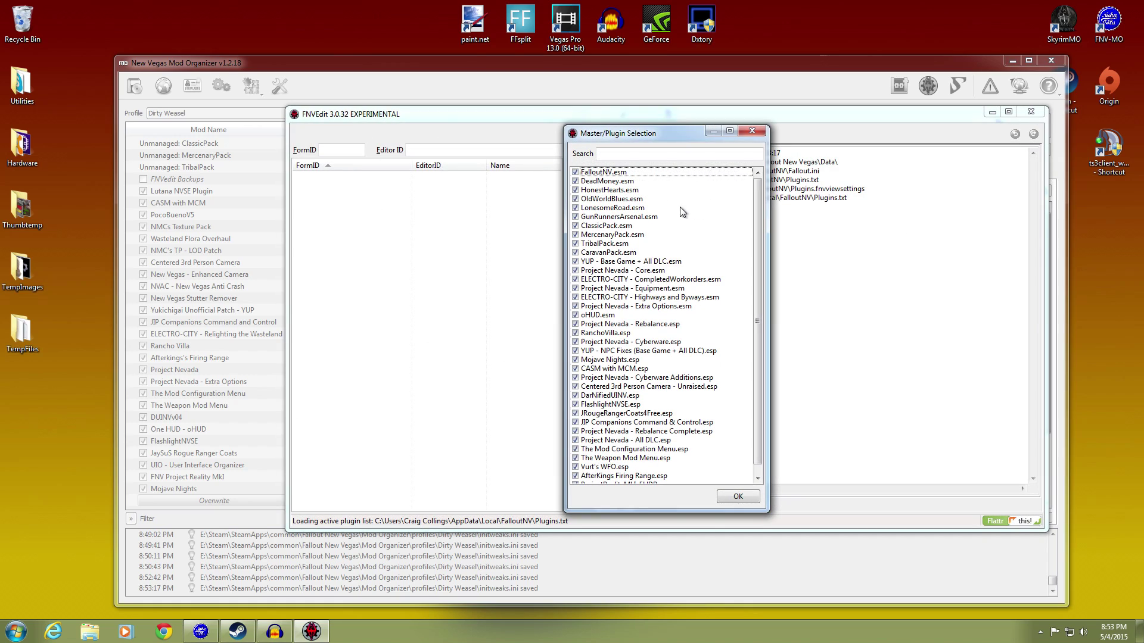
pyautogui.rightClick(694, 203)
pyautogui.click(706, 223)
pyautogui.scroll(-1, 755, 235)
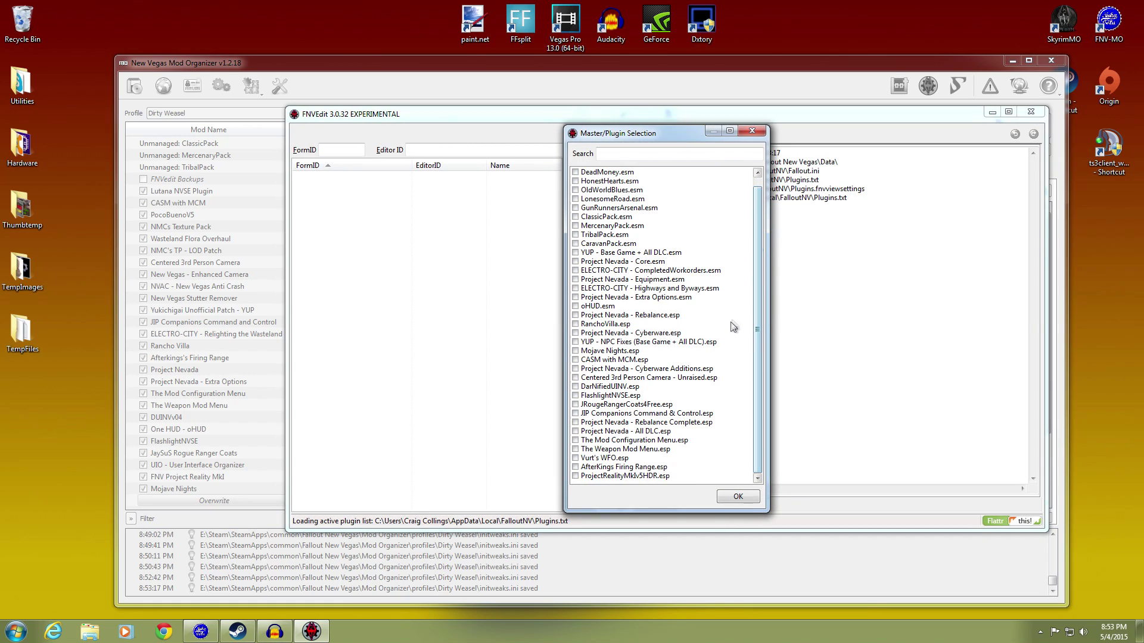
pyautogui.doubleClick(593, 457)
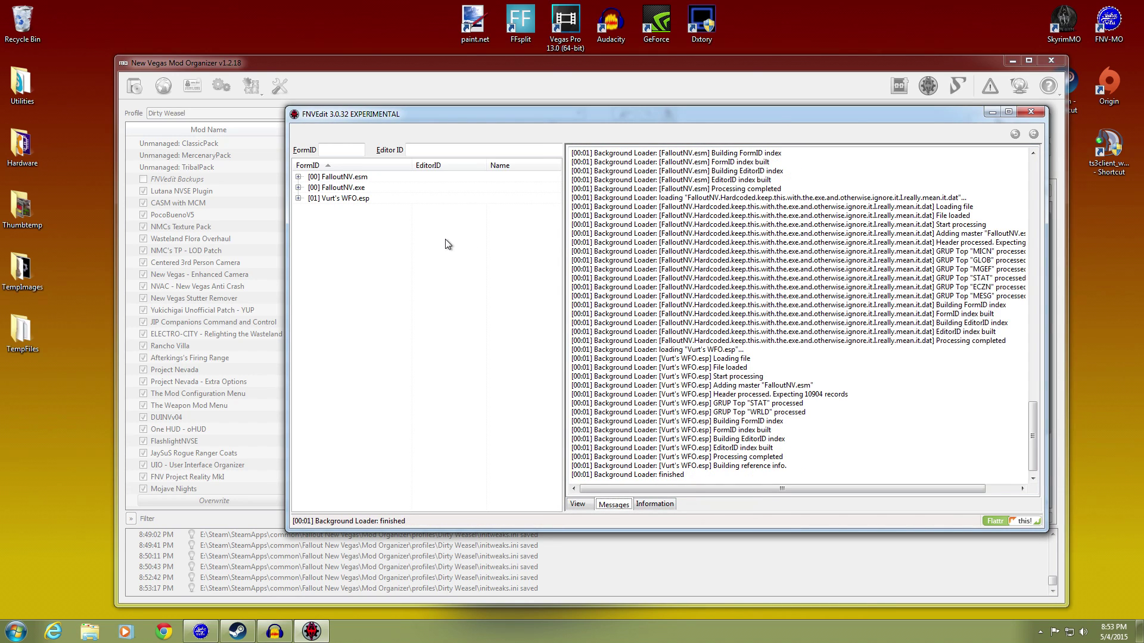
pyautogui.rightClick(343, 200)
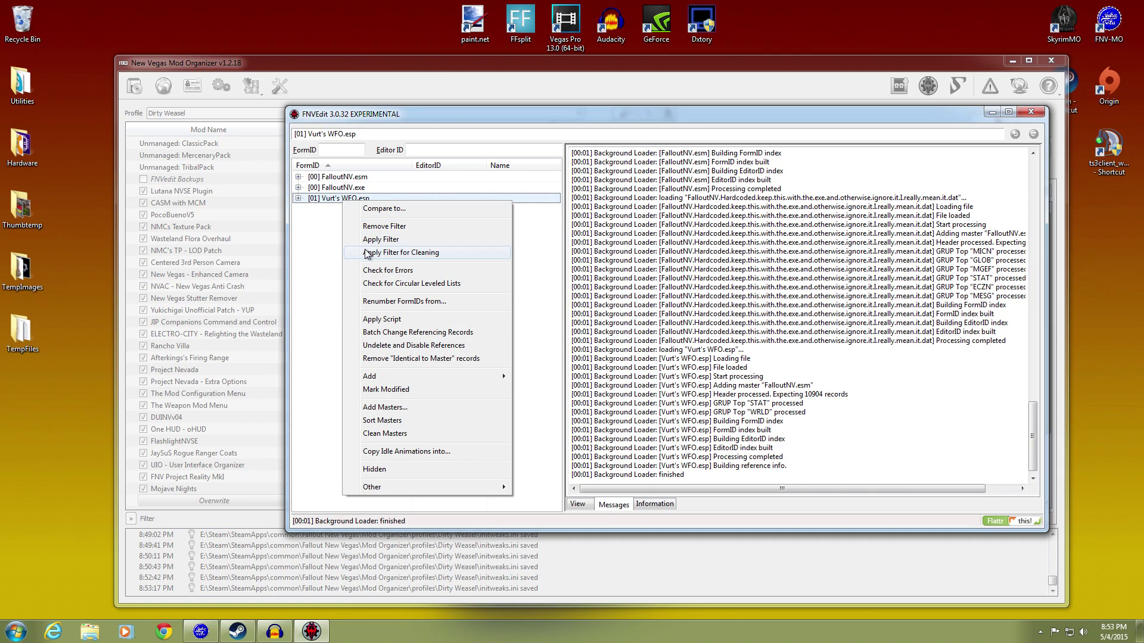
pyautogui.click(366, 253)
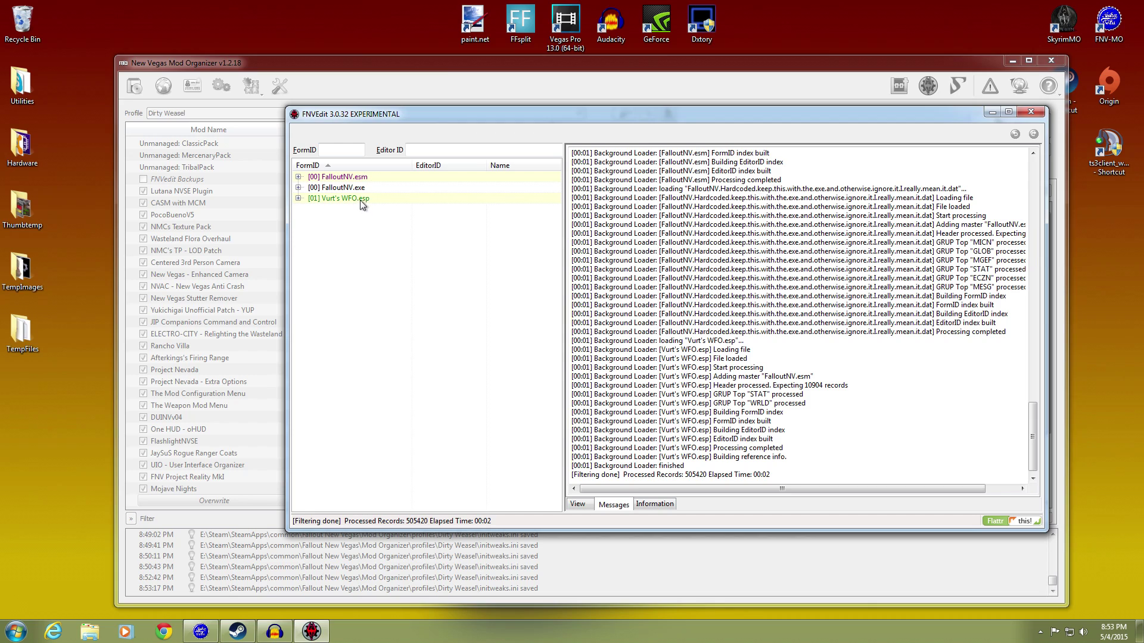
# Remove the "Identical to Master" records from Vurt's WFO.esp, and save it on exit with plugin backup turned off.
pyautogui.rightClick(362, 200)
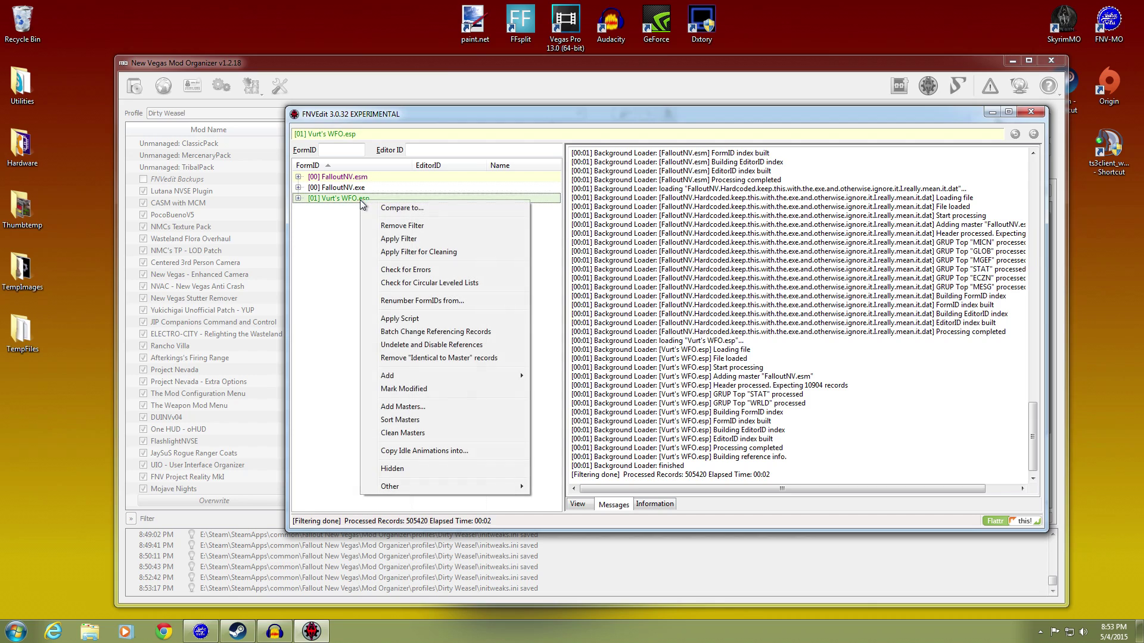
pyautogui.click(396, 359)
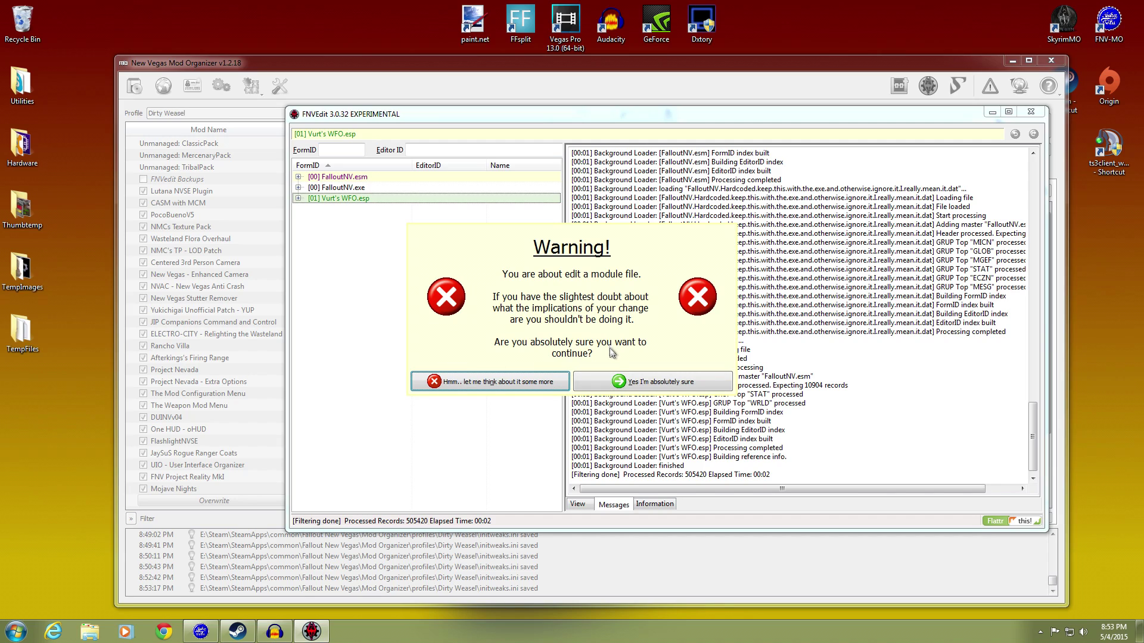
pyautogui.click(640, 379)
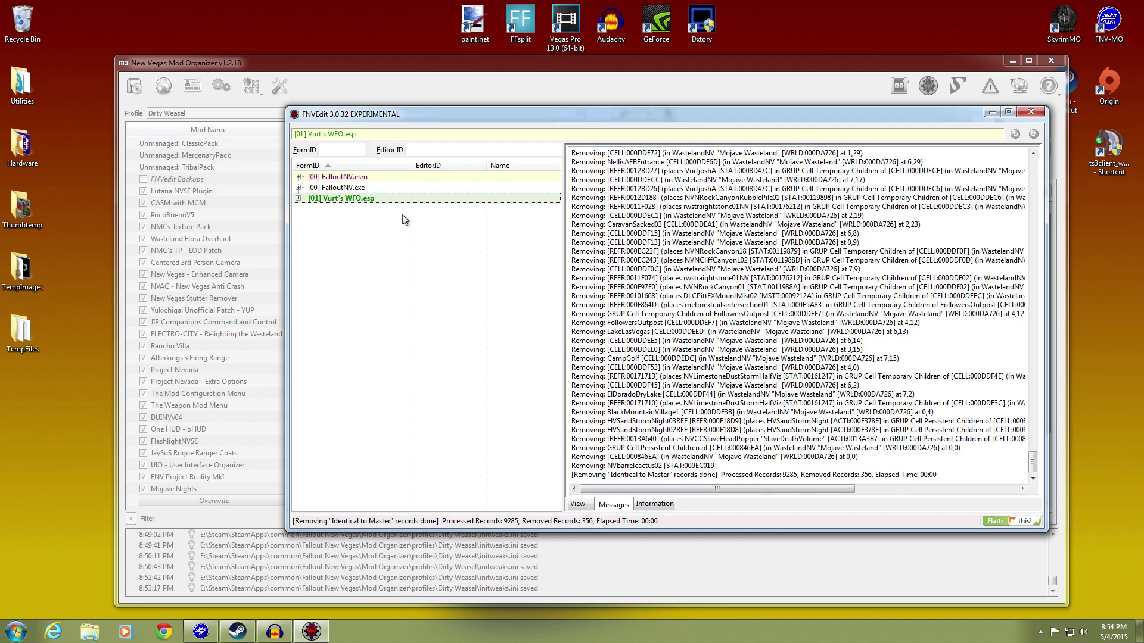
pyautogui.click(1029, 113)
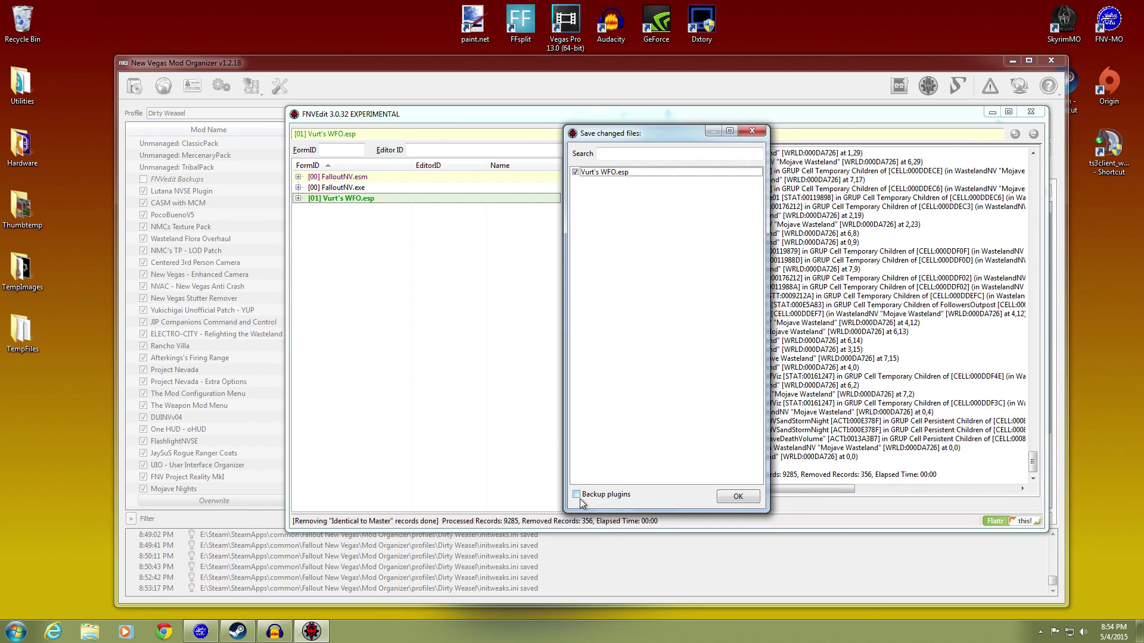
pyautogui.click(730, 497)
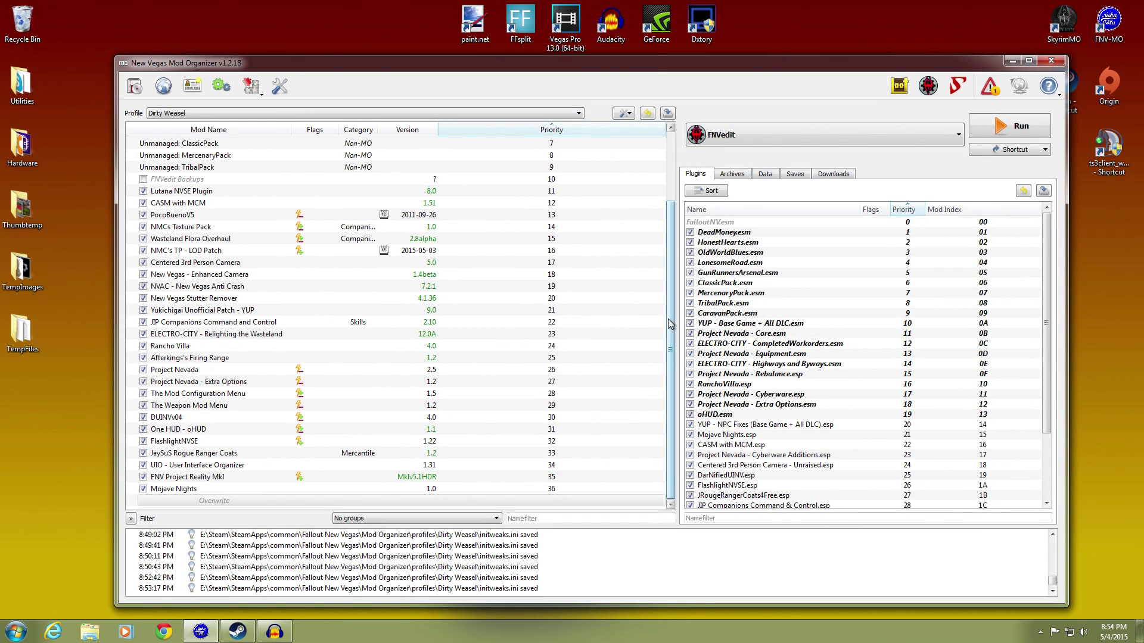
# Delete the FNVEdit Backups folder that the Vurt's WFO.esp cleaning session left in Overwrite.
pyautogui.doubleClick(334, 501)
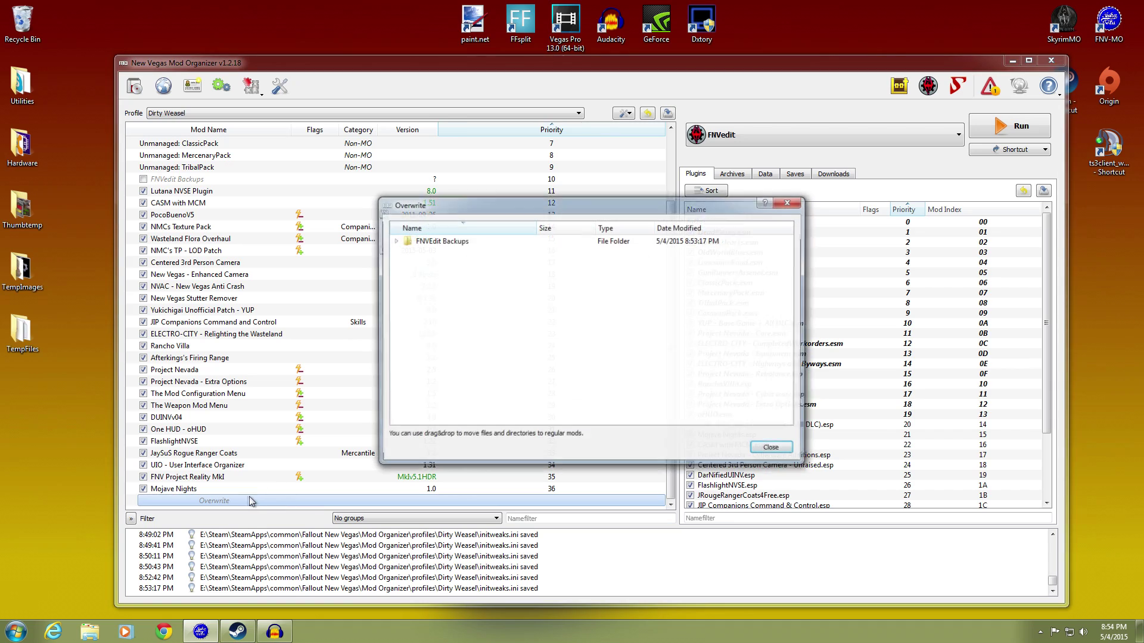
pyautogui.click(443, 241)
pyautogui.rightClick(456, 239)
pyautogui.click(471, 266)
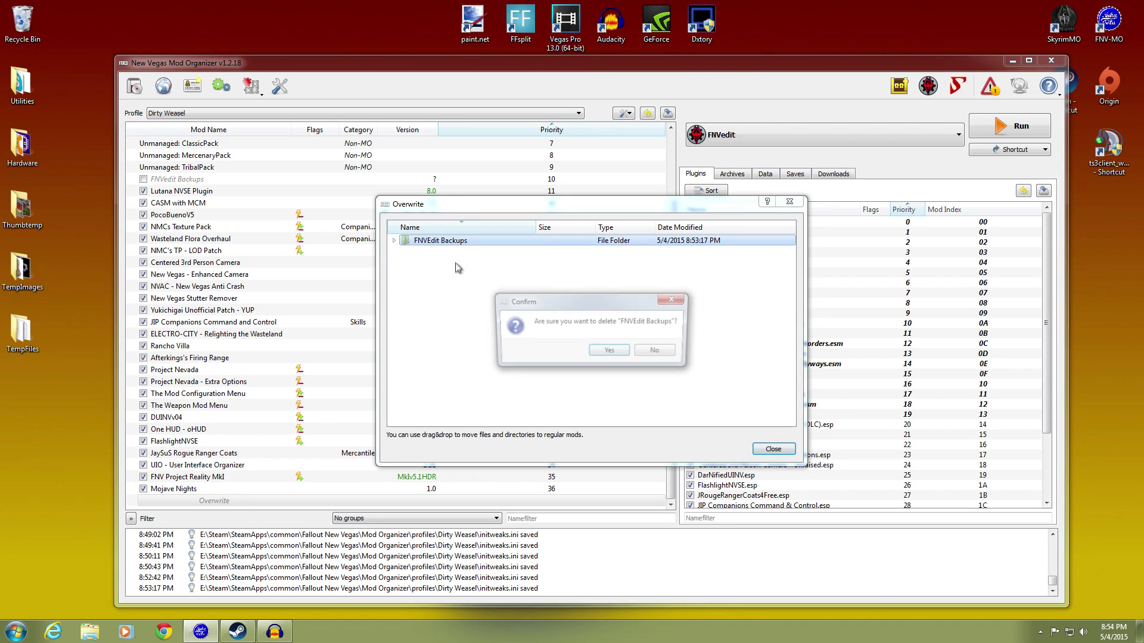
pyautogui.click(610, 352)
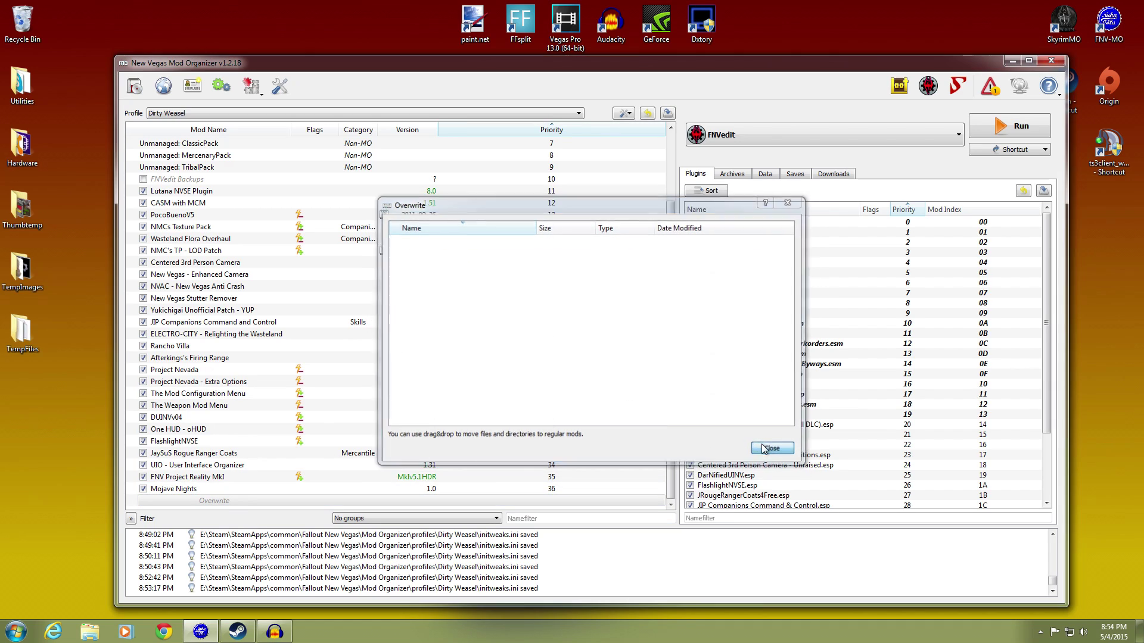
pyautogui.click(774, 448)
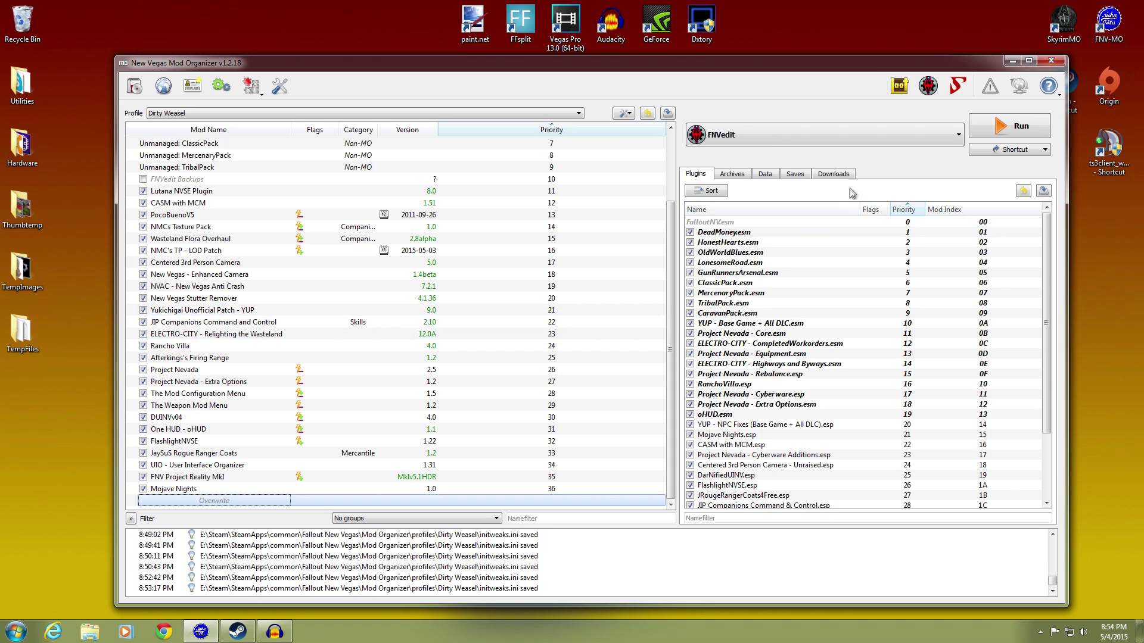
# Sort the plugins in LOOT again without applying the load order, examine the report entry for Vurt's WFO.esp, and close LOOT.
pyautogui.click(899, 86)
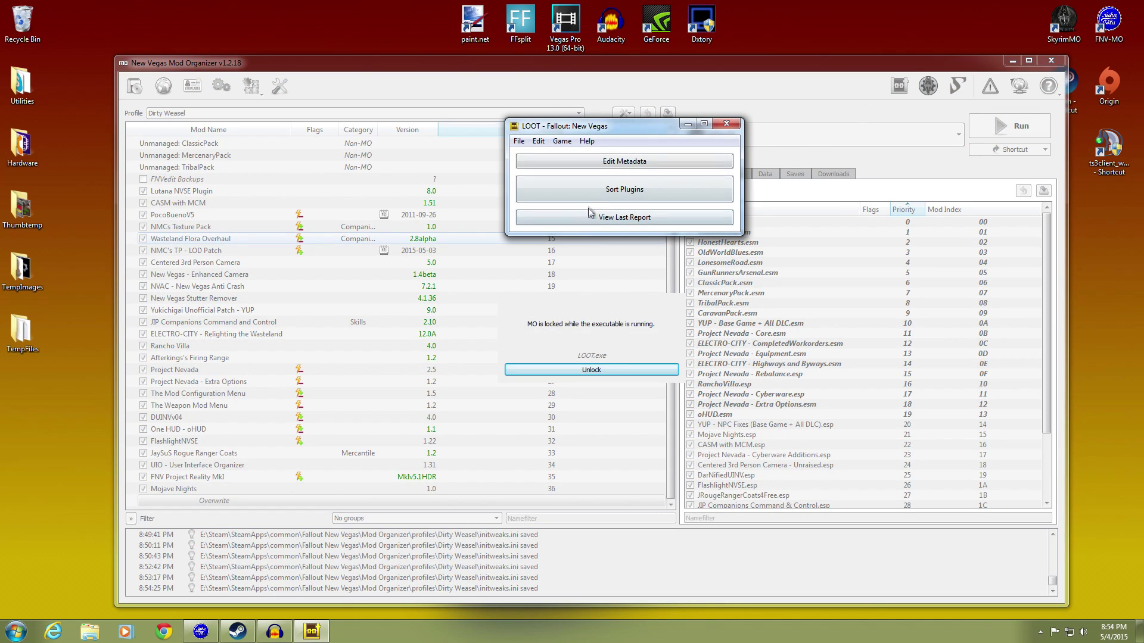
pyautogui.click(590, 197)
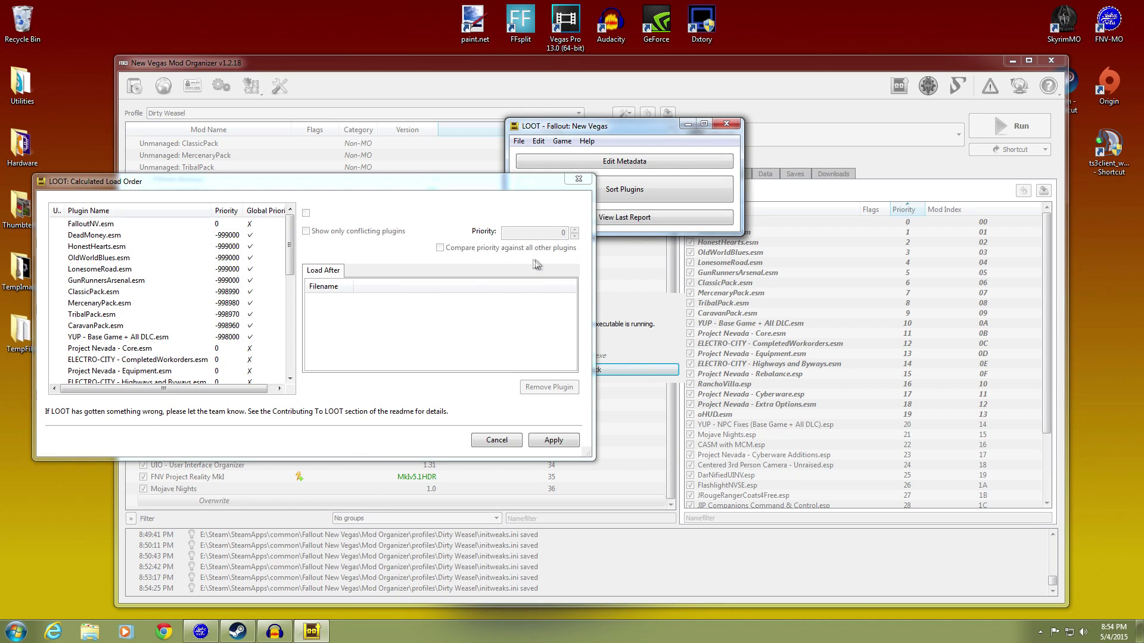
pyautogui.click(498, 440)
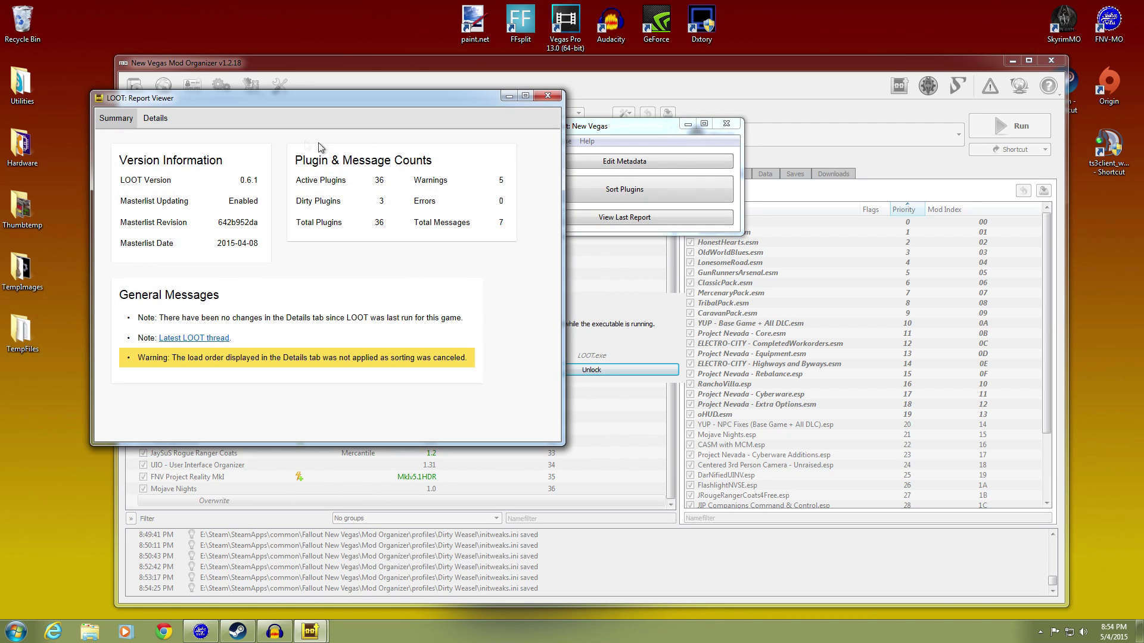
pyautogui.click(155, 119)
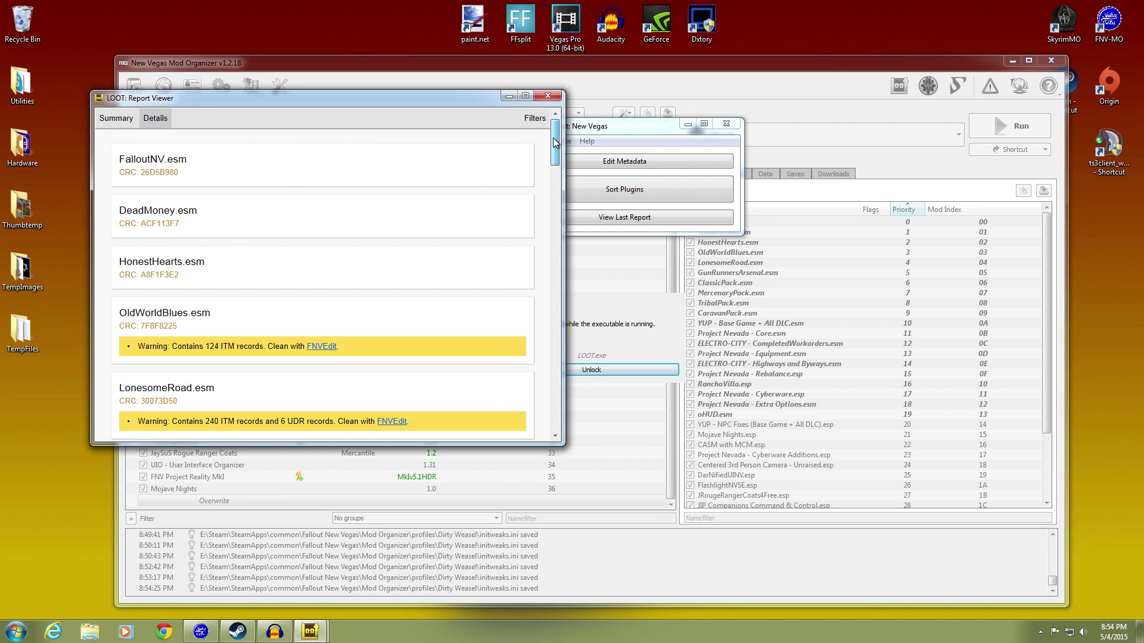
pyautogui.moveTo(556, 144); pyautogui.dragTo(559, 404)
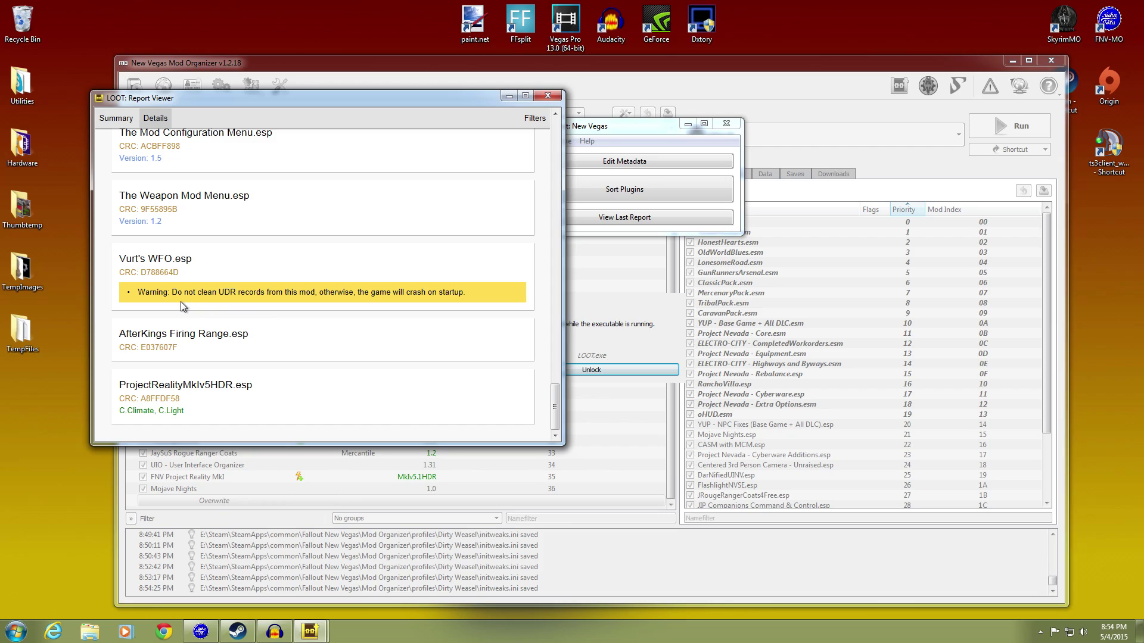
pyautogui.click(265, 314)
pyautogui.click(547, 96)
pyautogui.click(726, 124)
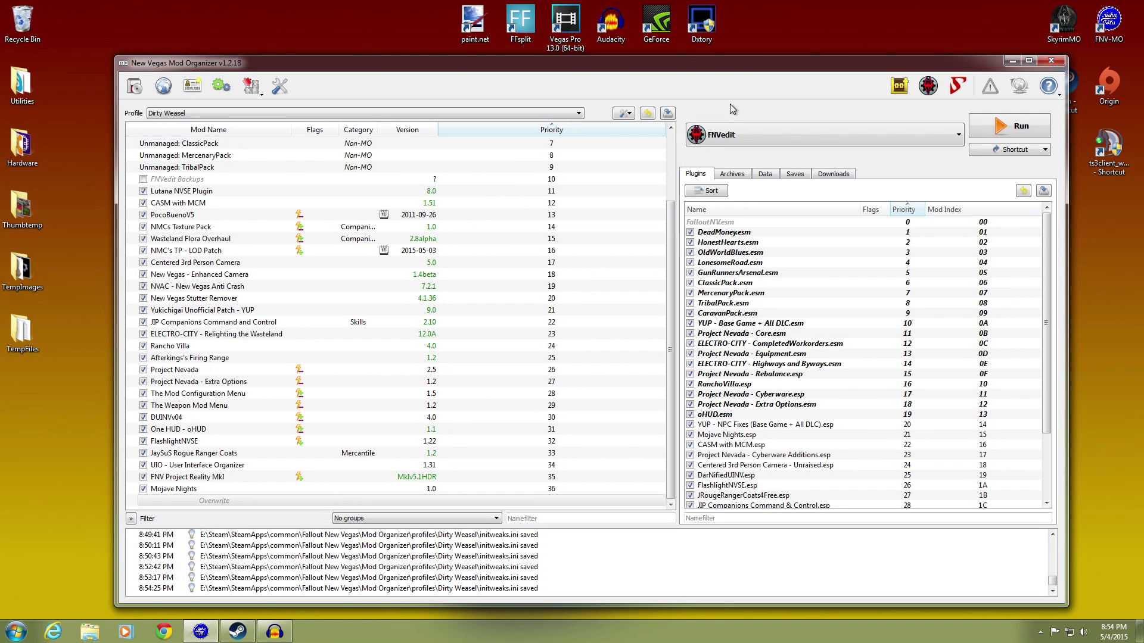